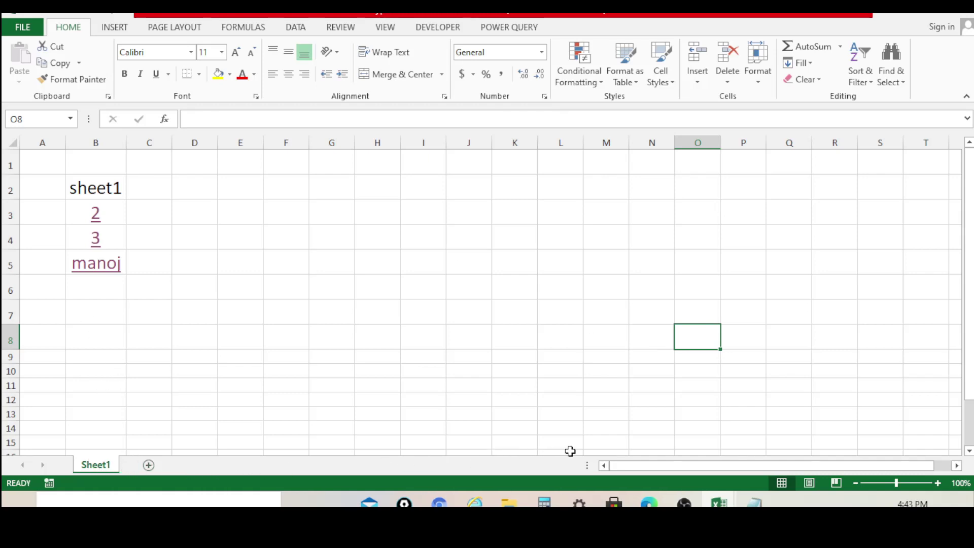
Step: Check which sheets are hidden in the workbook without unhiding any of them
right_click(110, 463)
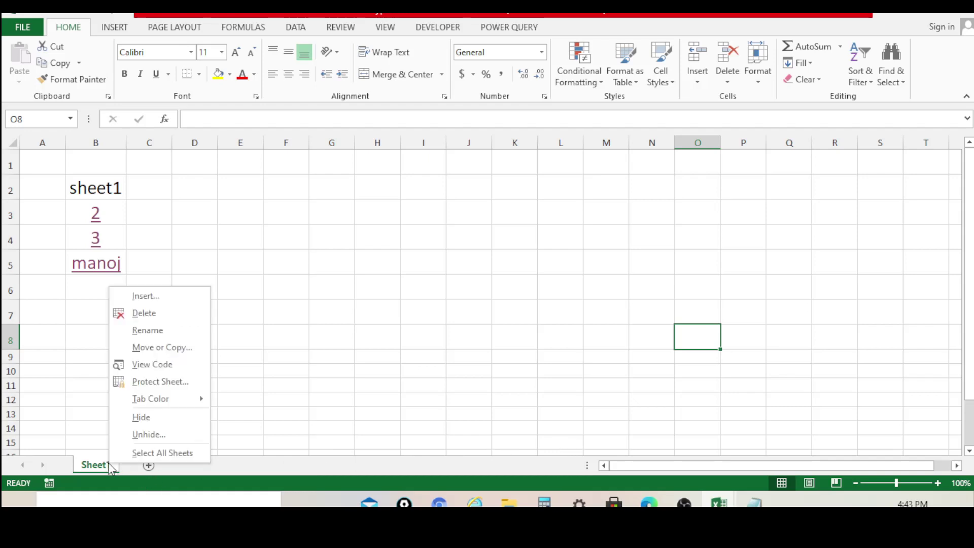
click(149, 434)
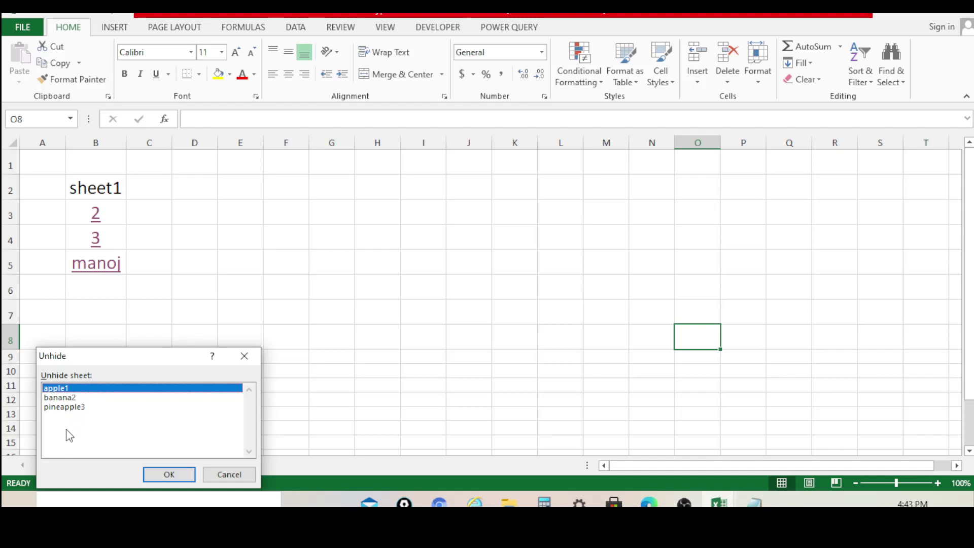
click(242, 354)
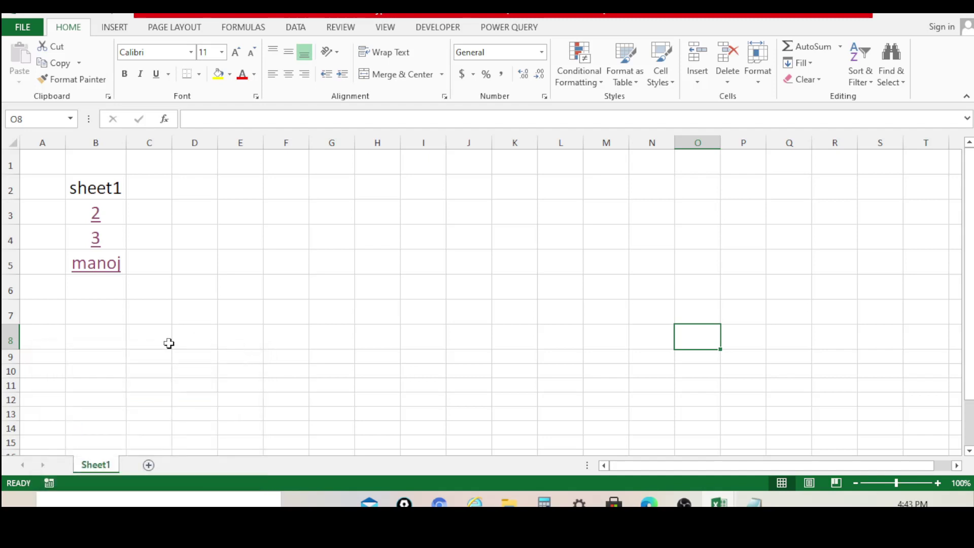
click(265, 311)
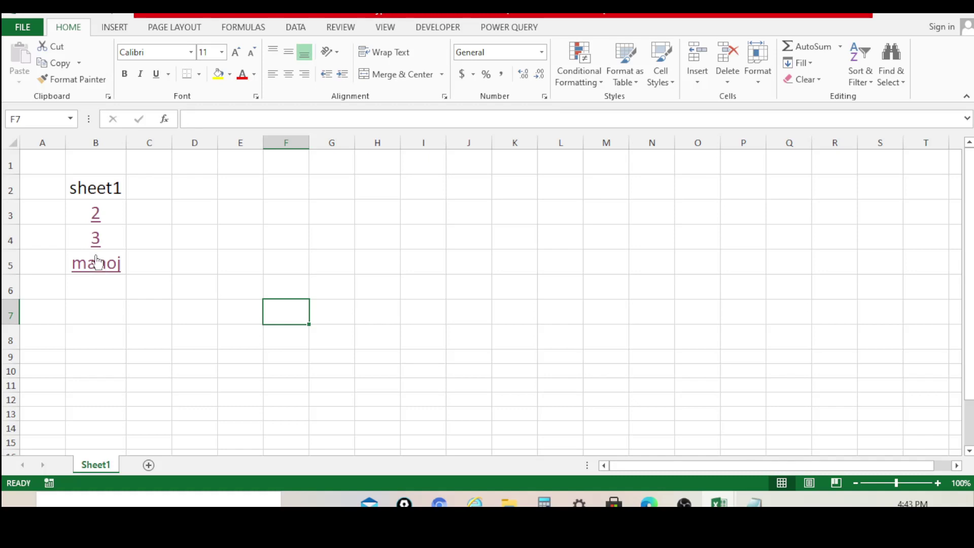
Step: Test the hyperlinks in B3, B5 and B4 of Sheet1, returning from each hidden sheet through its back link
click(96, 215)
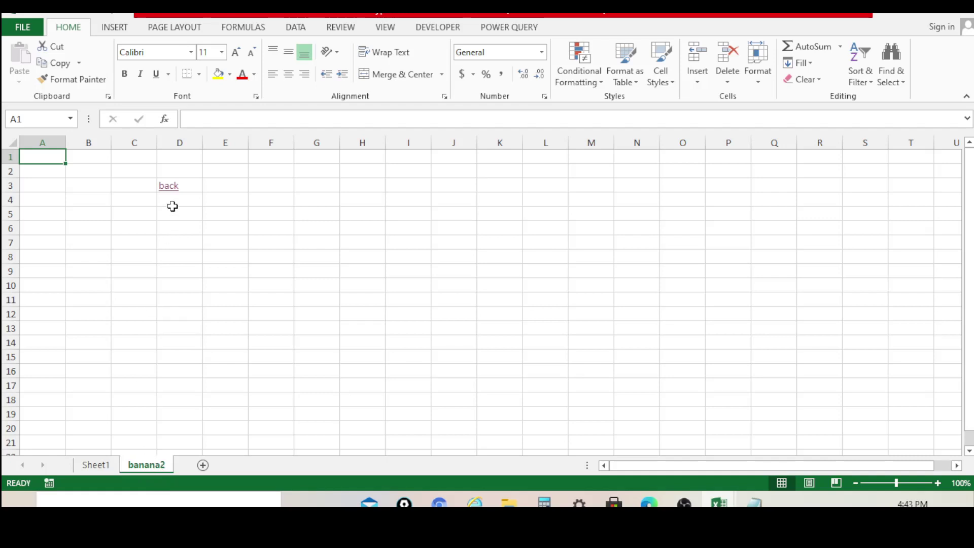
click(174, 189)
click(174, 189)
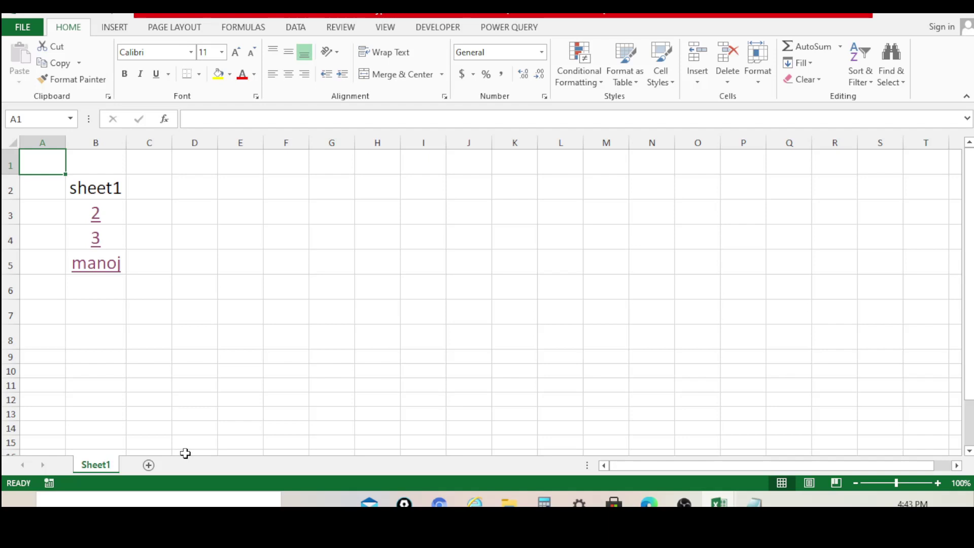
click(95, 266)
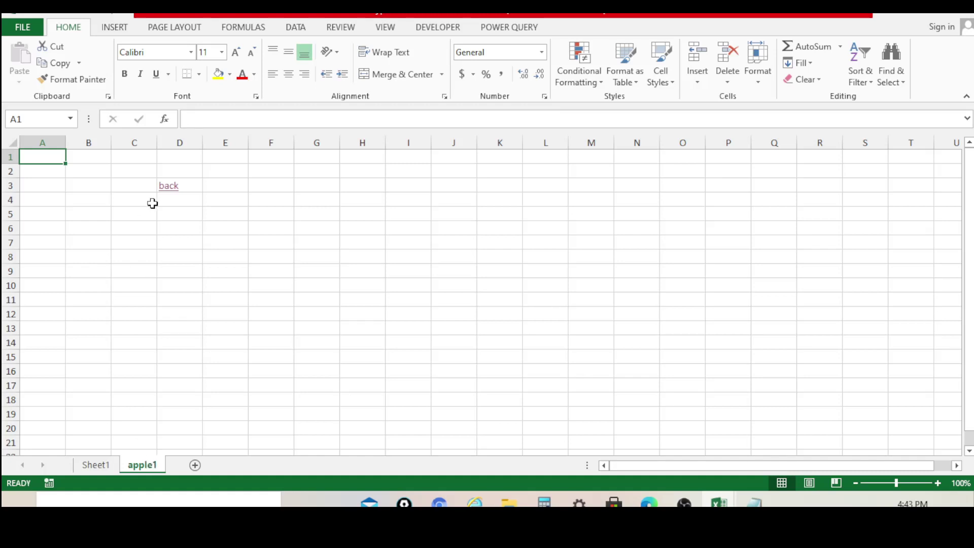
click(169, 186)
click(283, 308)
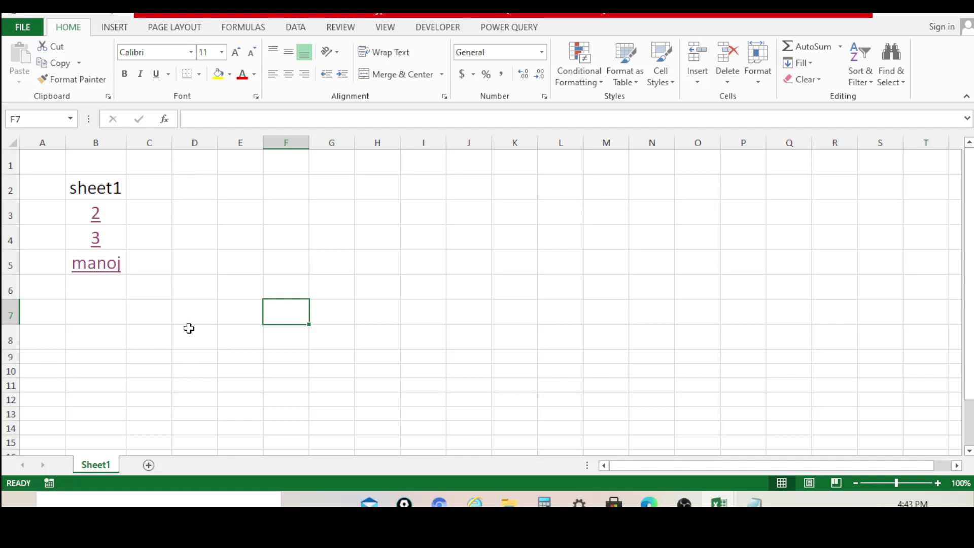
click(95, 239)
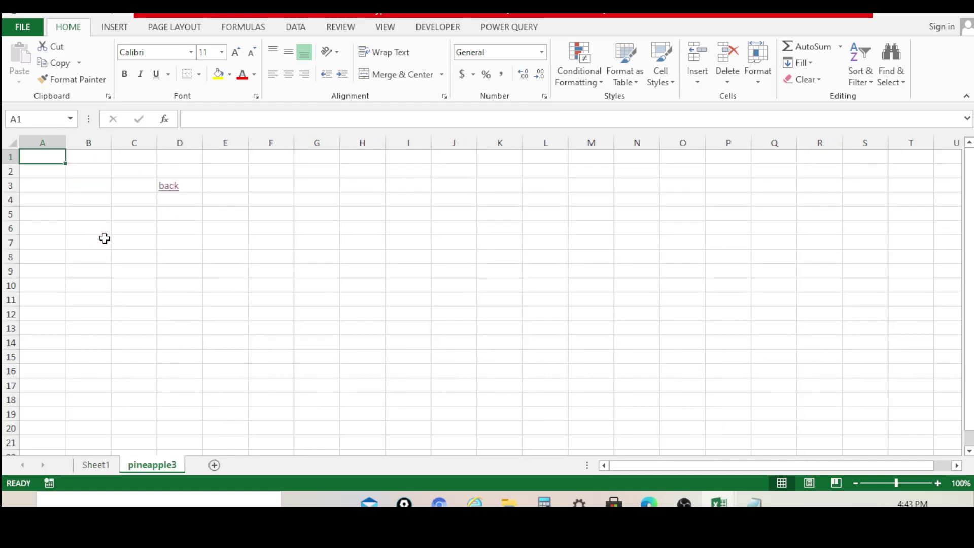
click(175, 189)
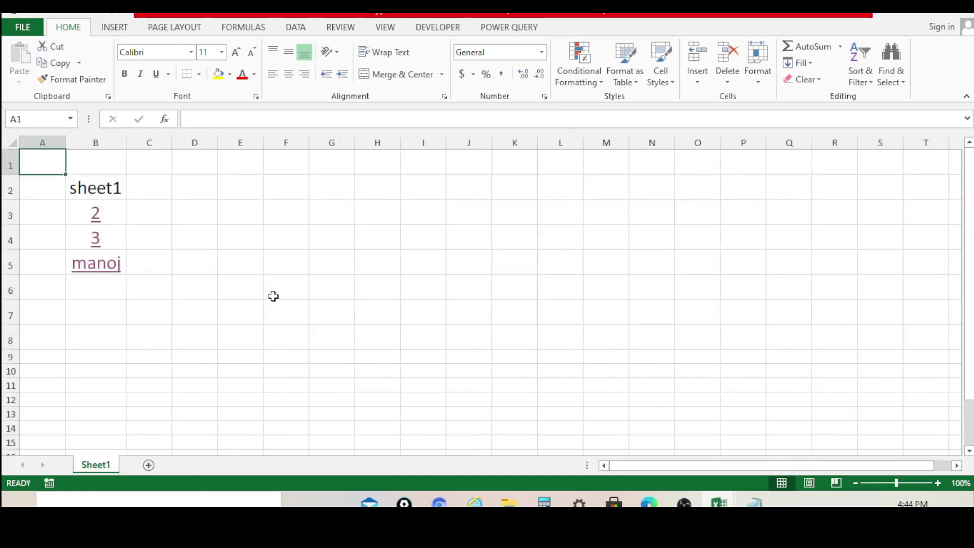
click(186, 290)
Step: Follow the B3 and B5 hyperlinks again, using the back link on banana2 and apple1 to return to Sheet1
click(96, 213)
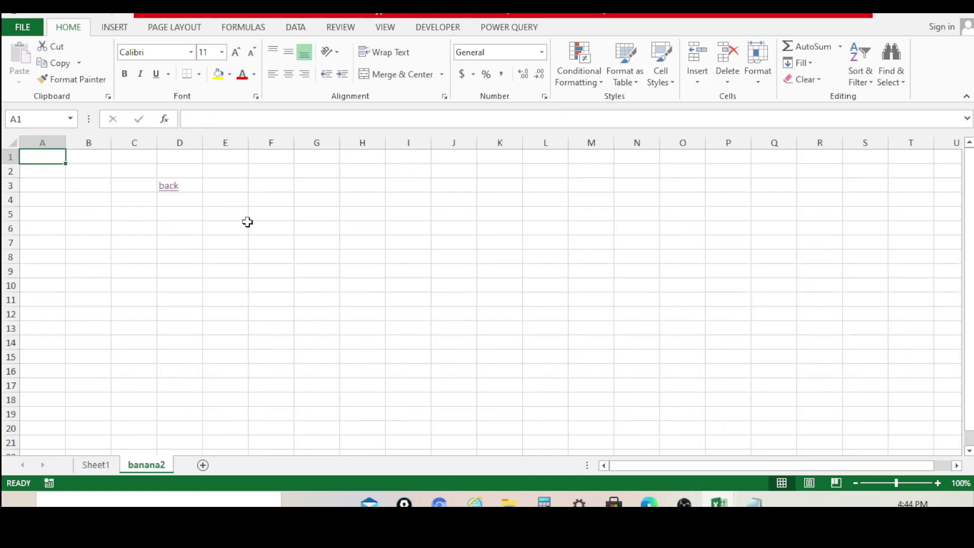
click(175, 190)
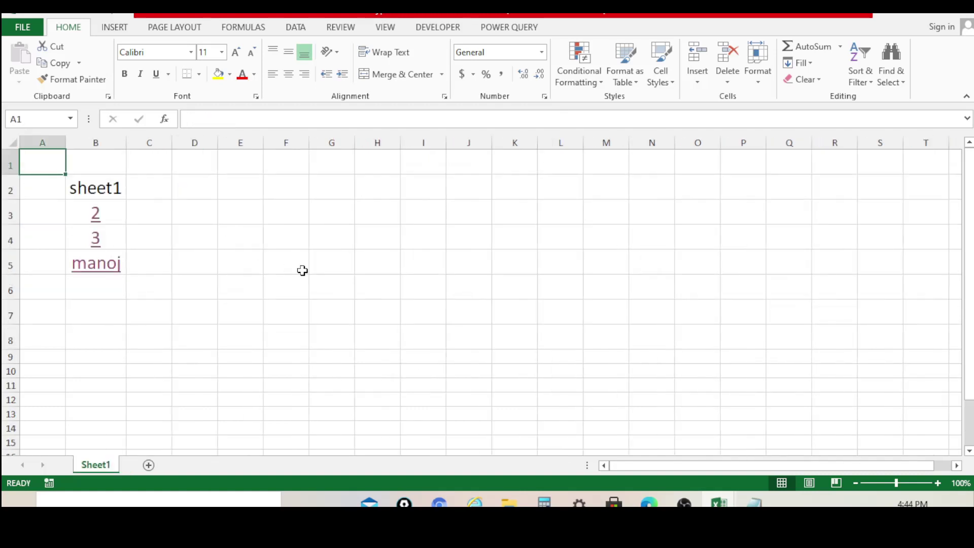
click(102, 264)
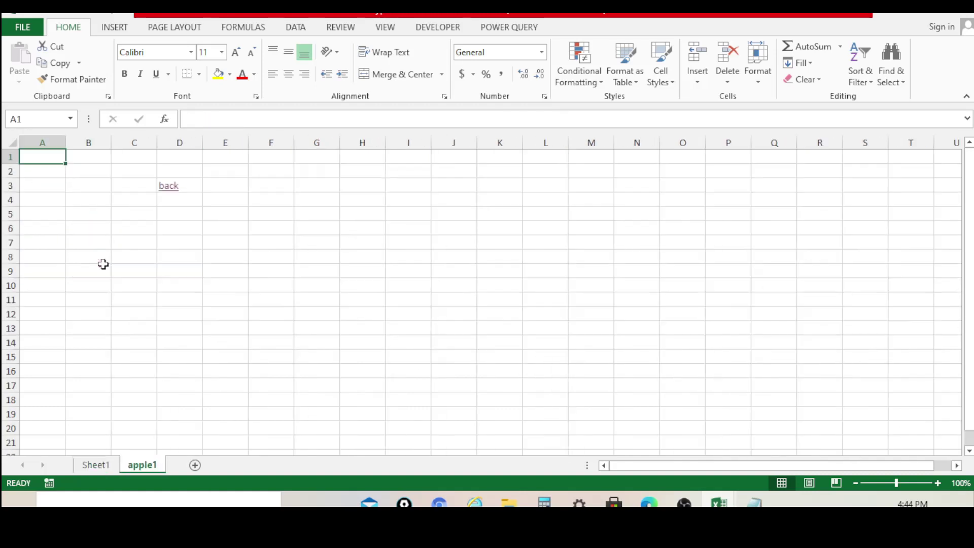
click(168, 198)
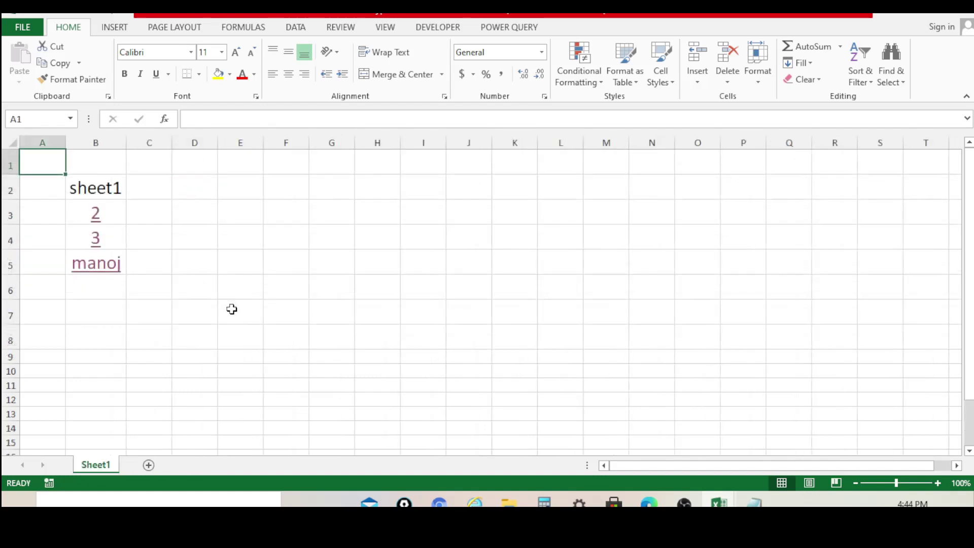
click(229, 312)
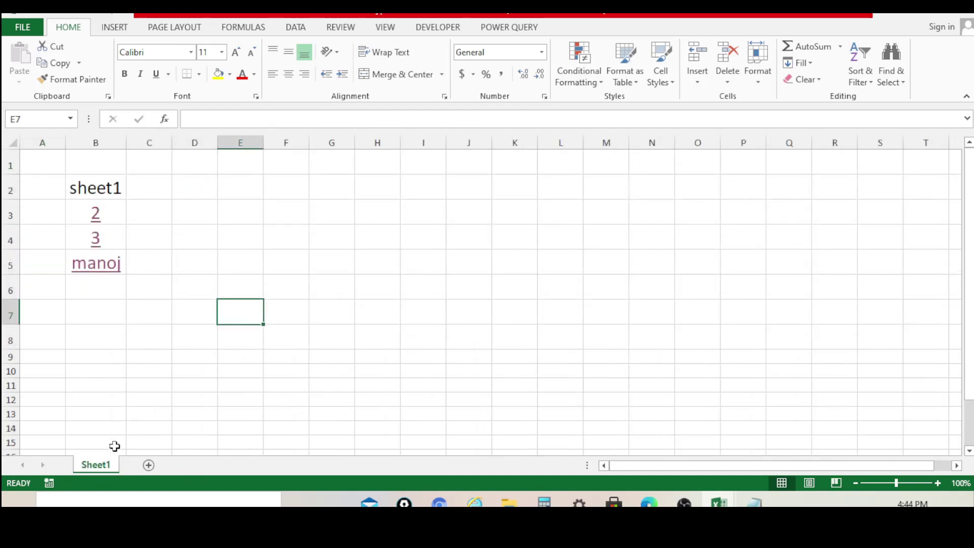
Step: Open apple1 and pineapple3 through their Sheet1 hyperlinks and come back from each with its back link
click(99, 264)
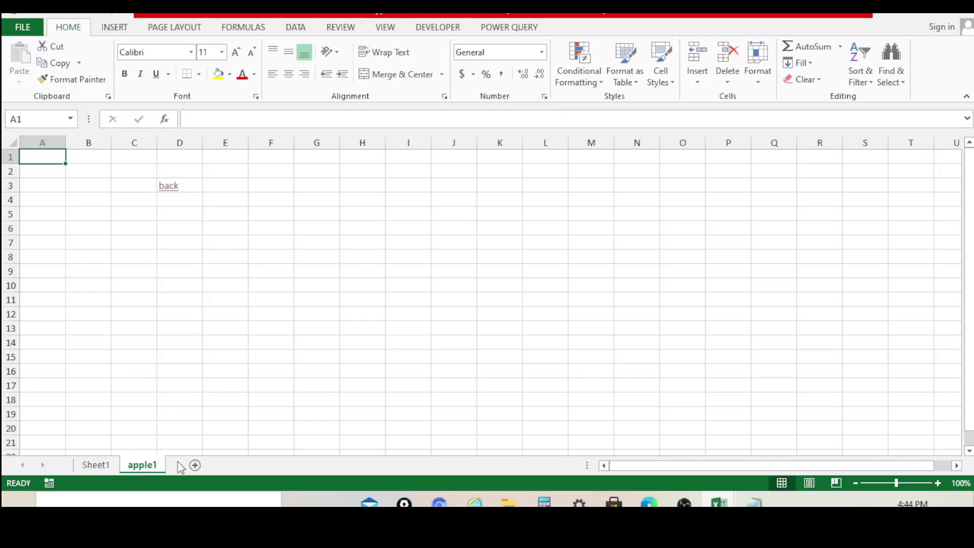
click(170, 185)
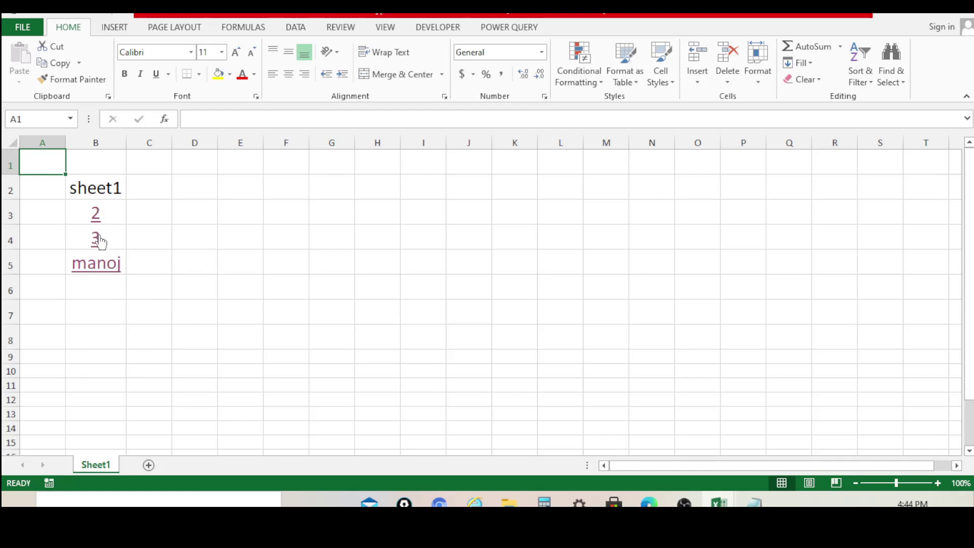
click(97, 241)
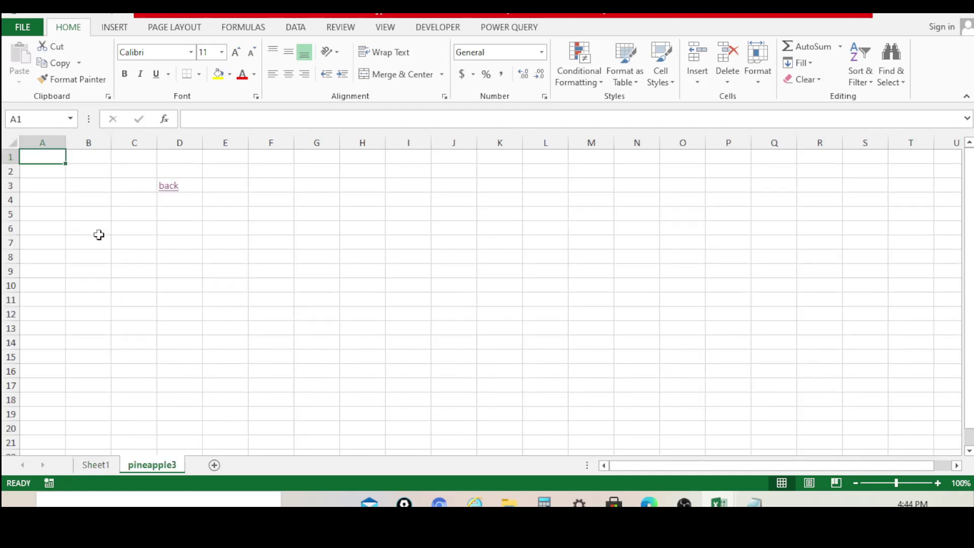
click(170, 196)
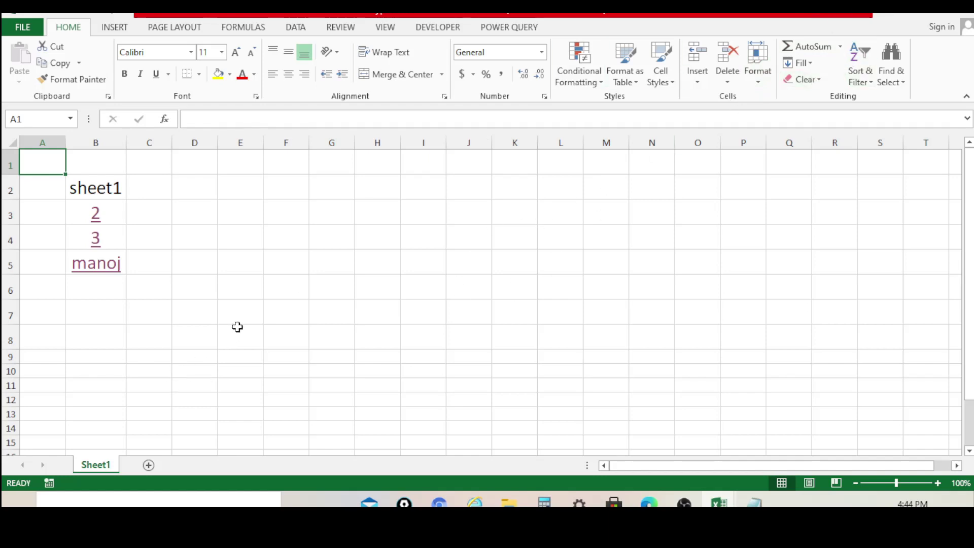
Step: Recheck the hyperlinks to banana2 and pineapple3, ending back on Sheet1
click(95, 212)
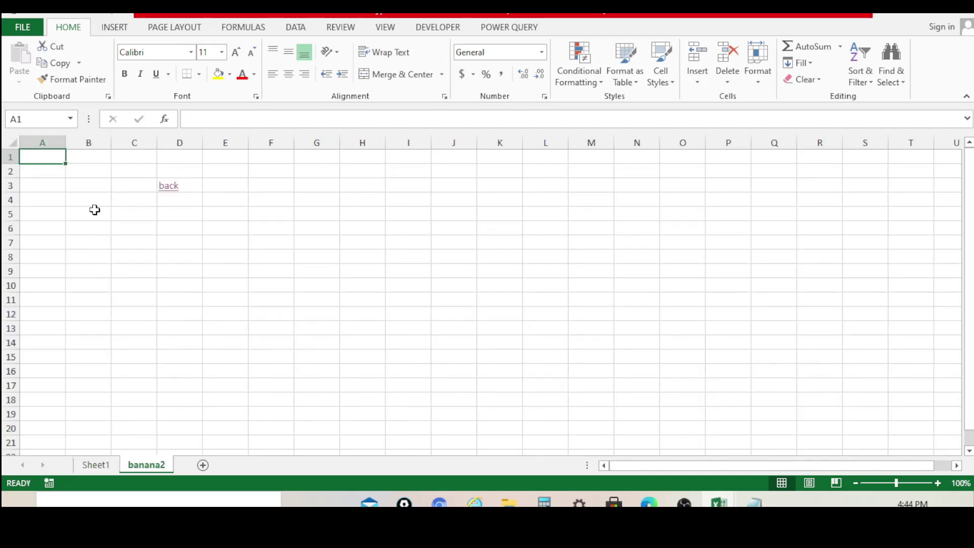
click(168, 187)
click(97, 240)
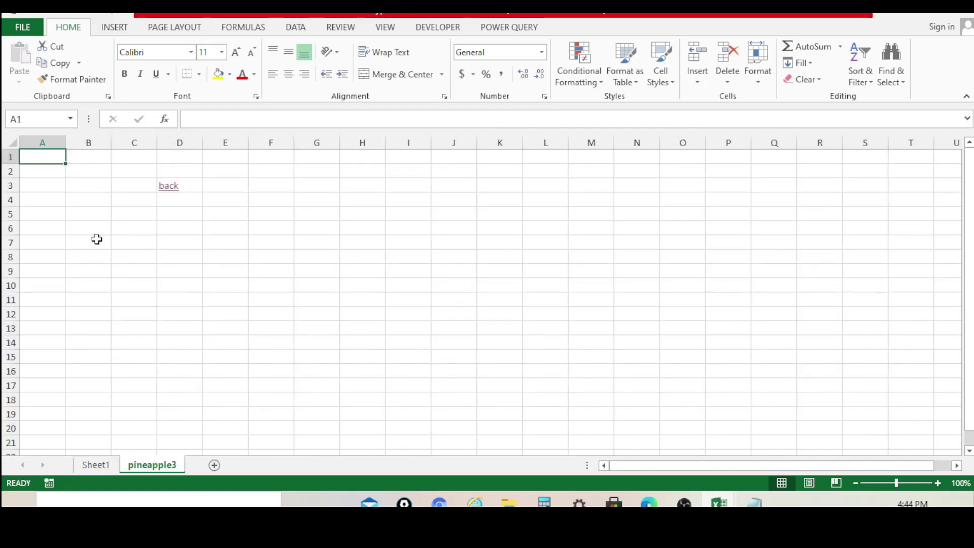
click(169, 187)
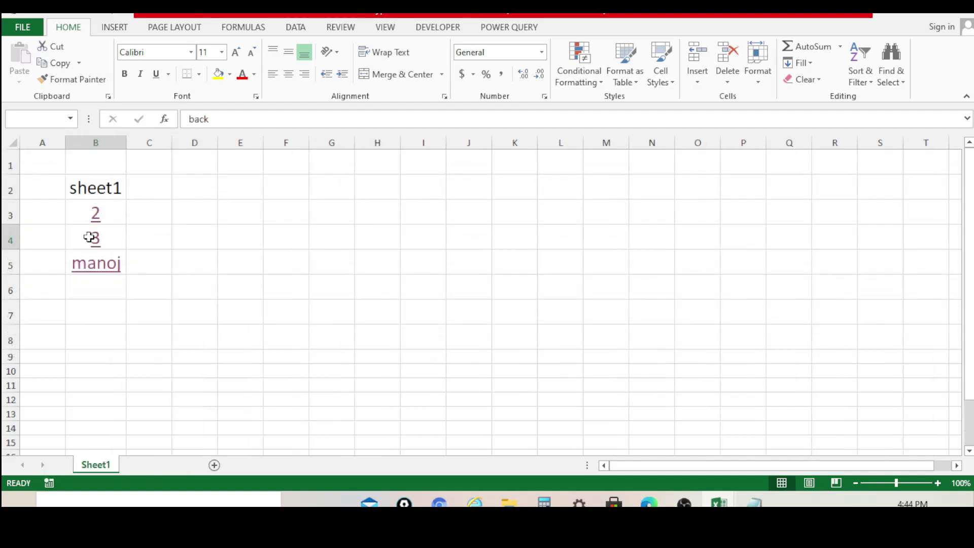
click(89, 242)
click(168, 190)
click(256, 321)
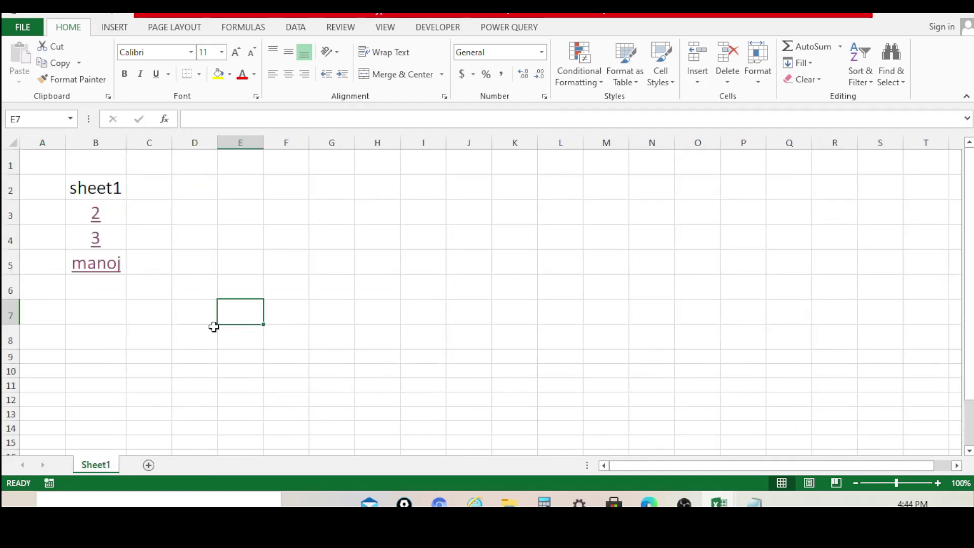
Step: Close the hyperlink hiddensheet.xlsm workbook without saving its changes, leaving Book1.xlsm open
click(718, 502)
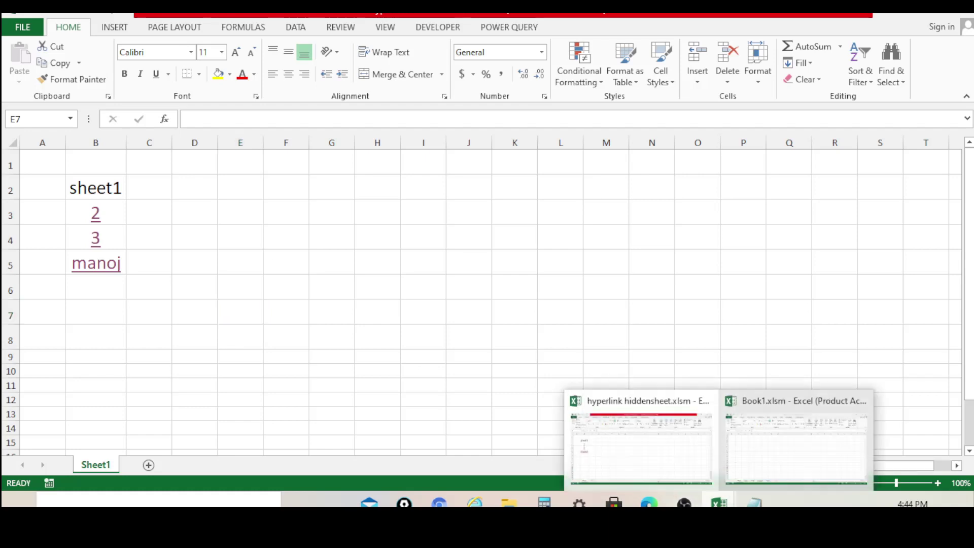
click(648, 462)
click(531, 366)
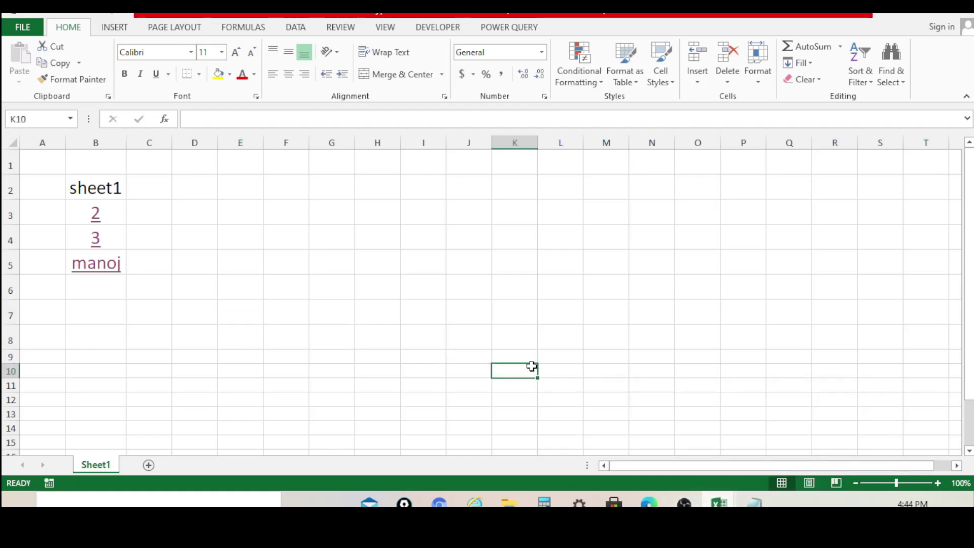
click(964, 15)
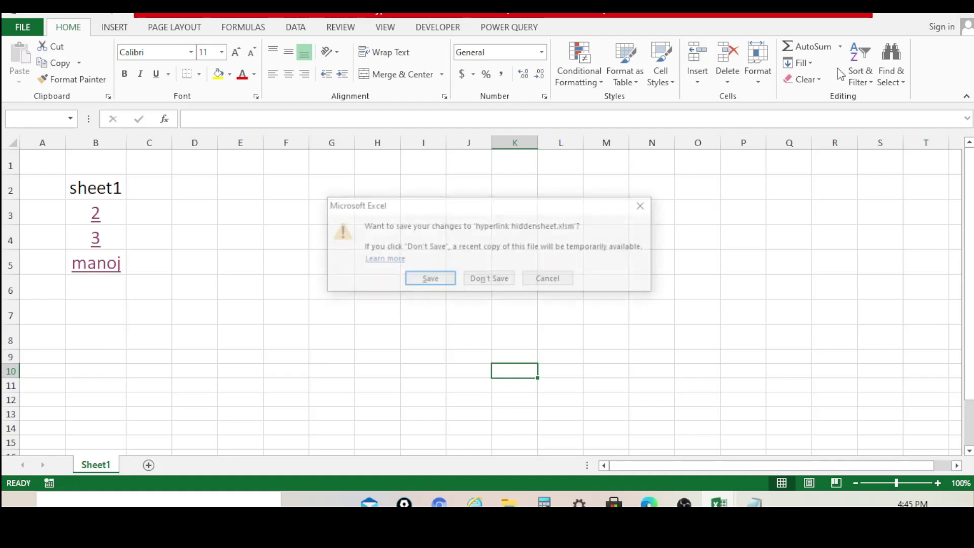
click(491, 279)
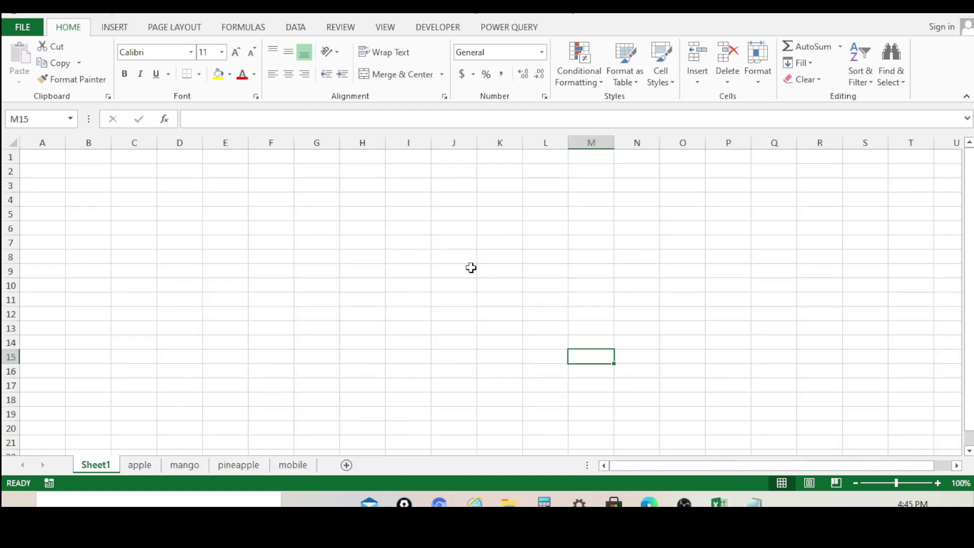
drag(127, 189, 824, 355)
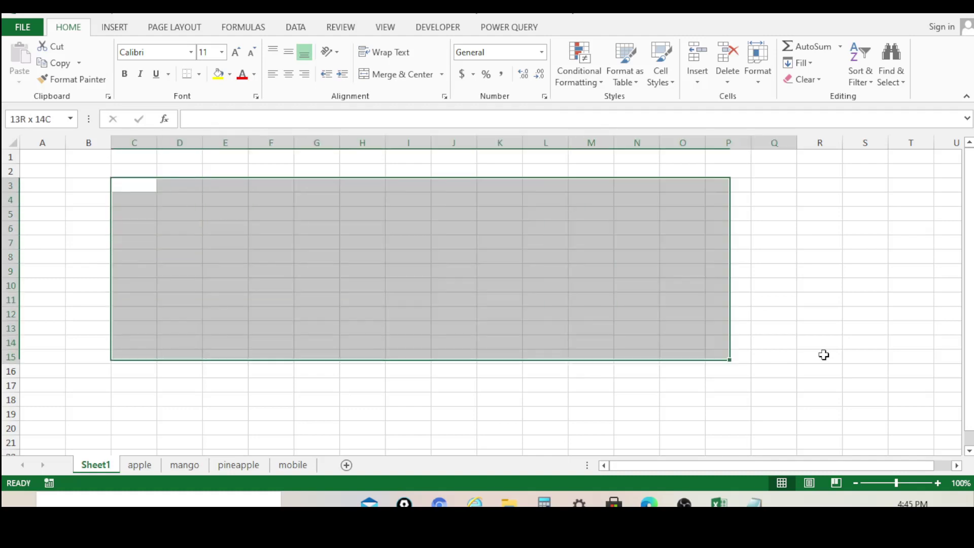
click(591, 314)
drag(134, 157, 163, 372)
click(500, 285)
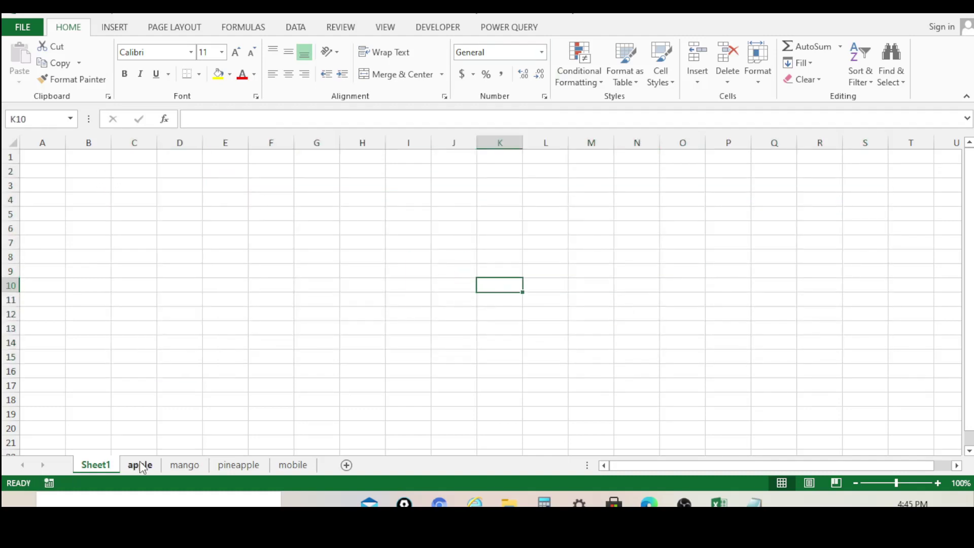
click(269, 385)
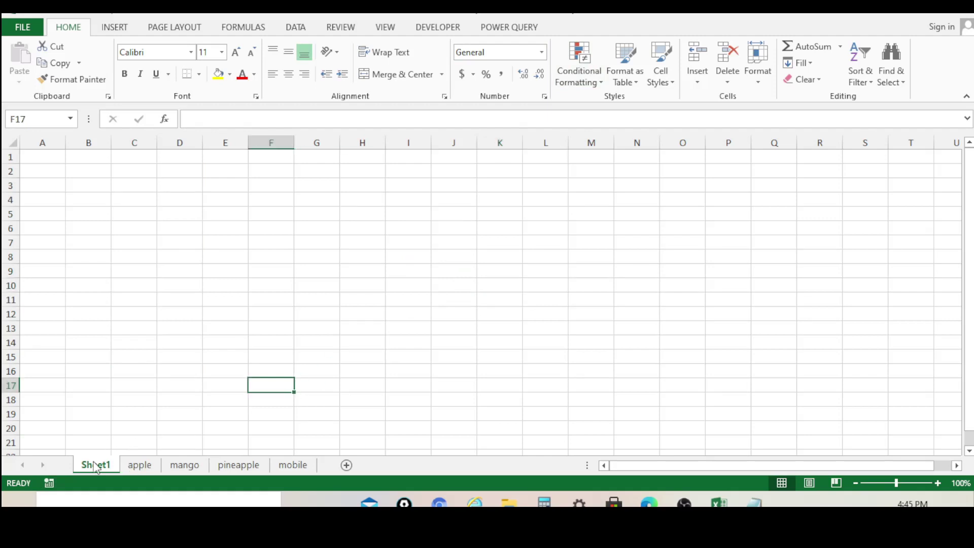
Step: Look through the apple, mango, pineapple and mobile sheets and return to Sheet1
click(139, 471)
click(172, 464)
click(242, 466)
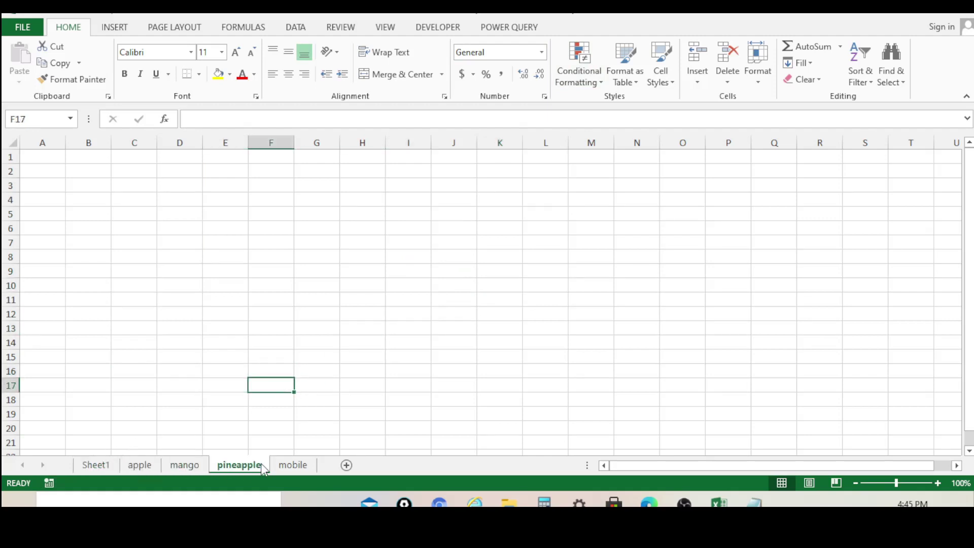
click(288, 468)
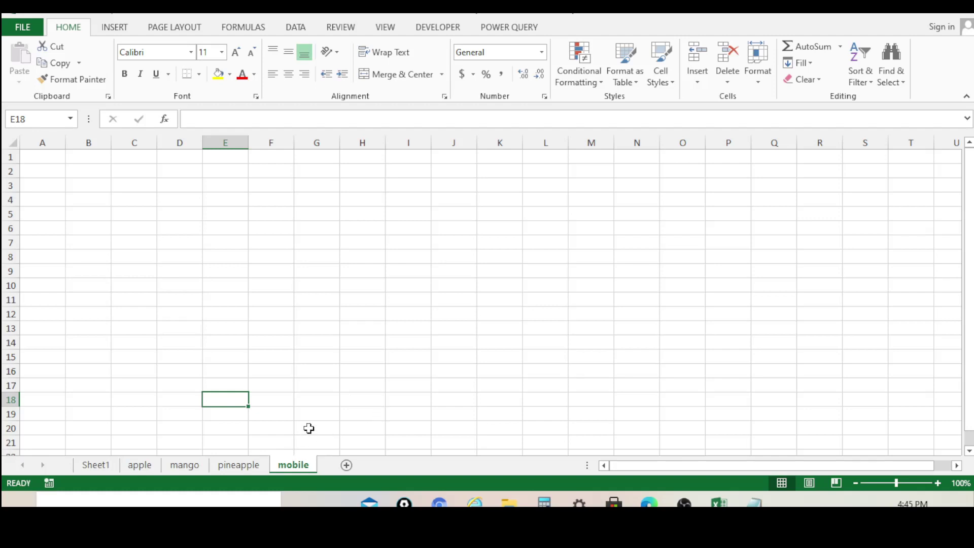
click(94, 464)
click(357, 328)
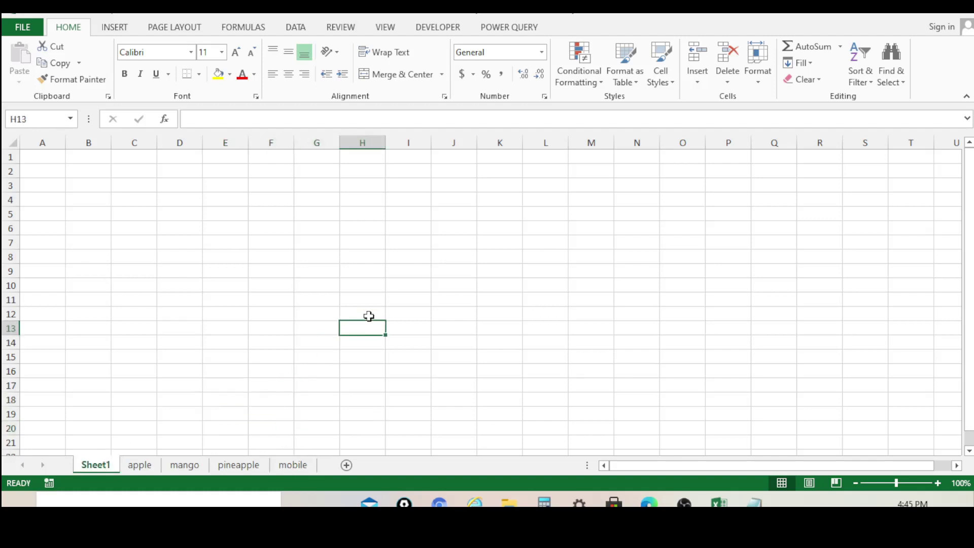
Step: Enter the heading "manin sheet" in cell C3 of Sheet1
click(136, 187)
text(manin sheet)
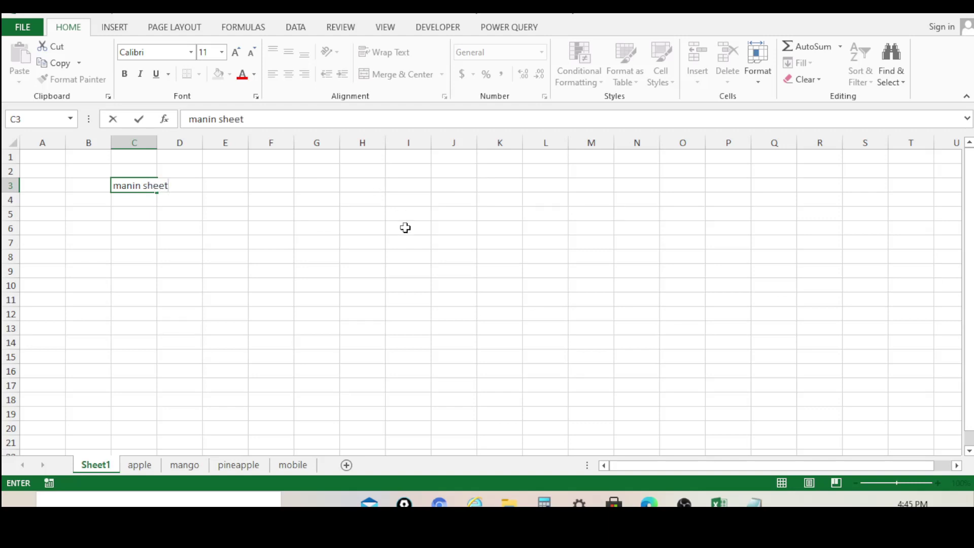
click(222, 272)
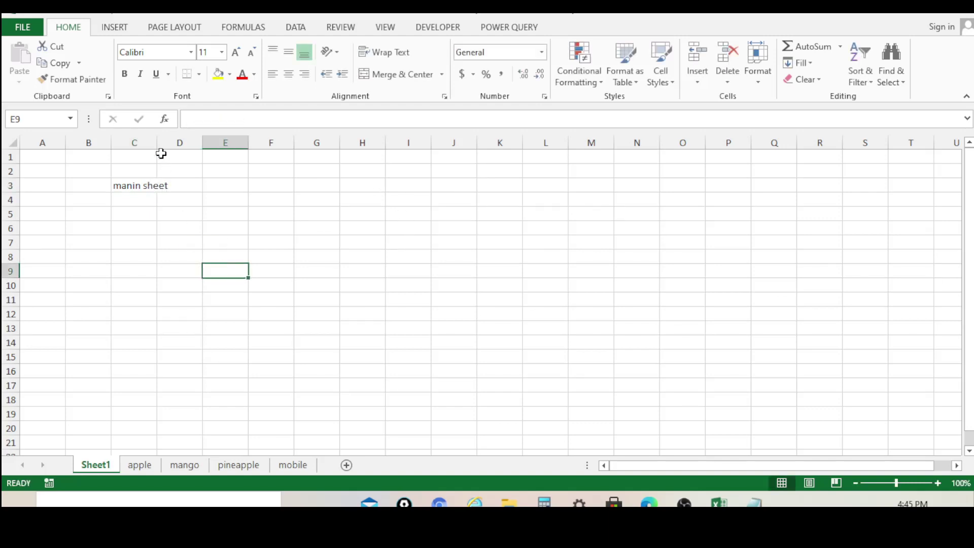
Step: Fit column C to the width of its contents and correct the heading in cell C3 to "main sheet"
double_click(157, 137)
click(238, 213)
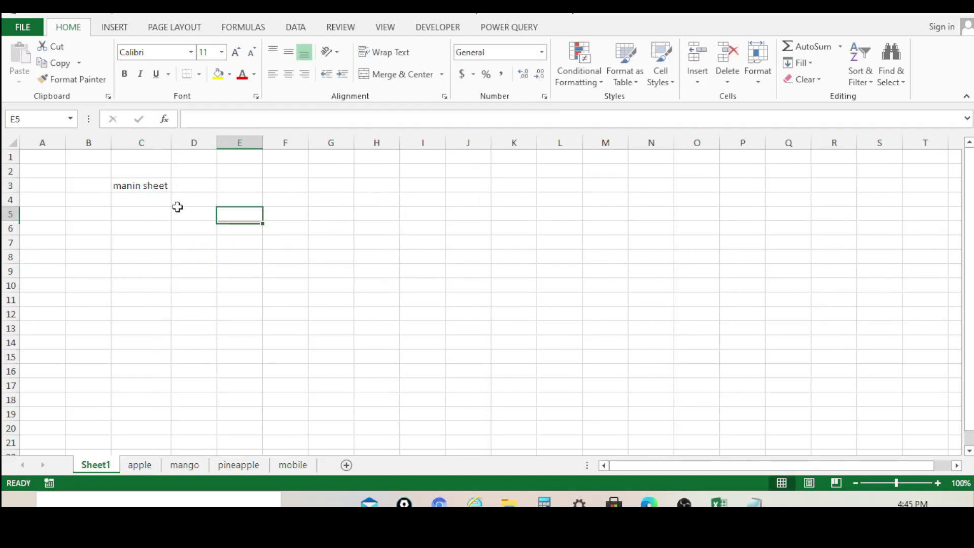
click(129, 185)
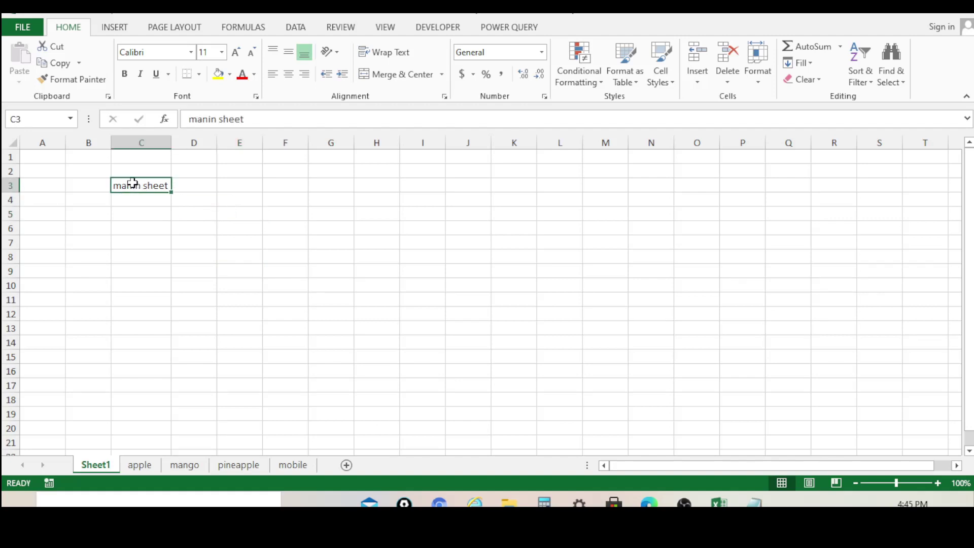
double_click(133, 186)
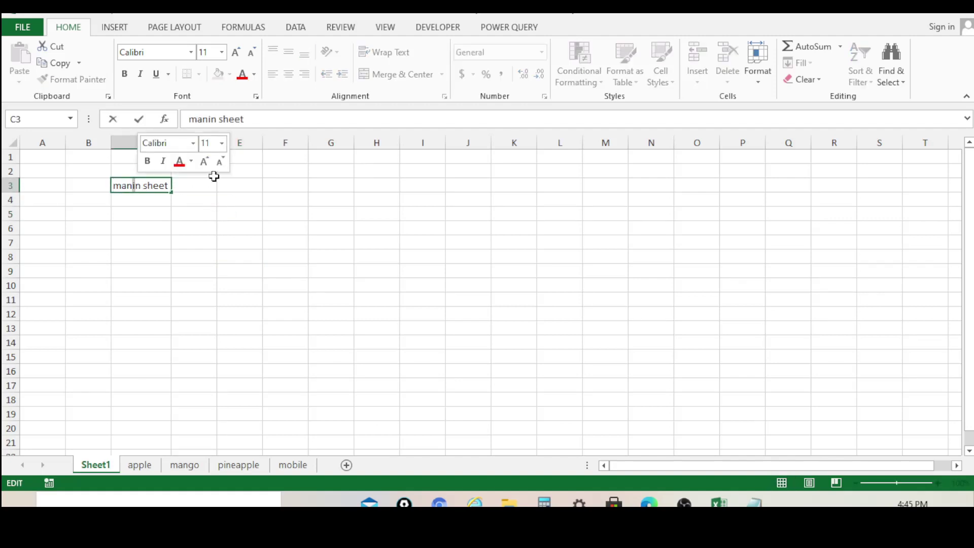
key(BackSpace)
click(242, 299)
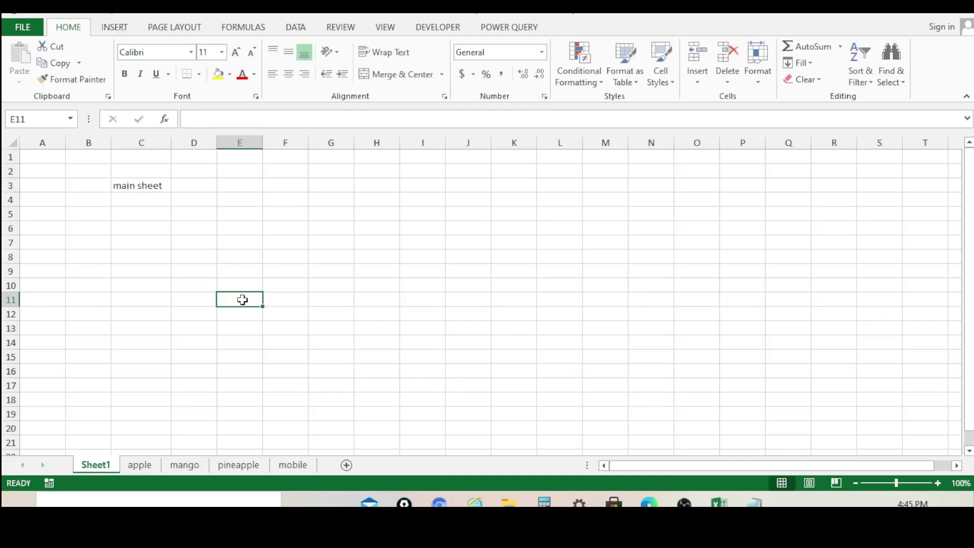
Step: Look through the apple, mango, pineapple and mobile sheets and return to Sheet1
click(146, 182)
click(156, 240)
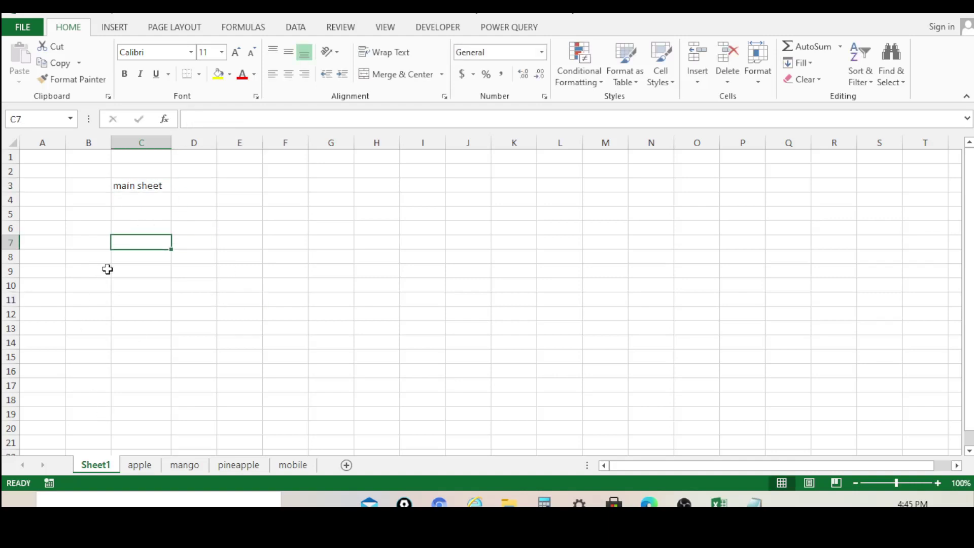
click(144, 466)
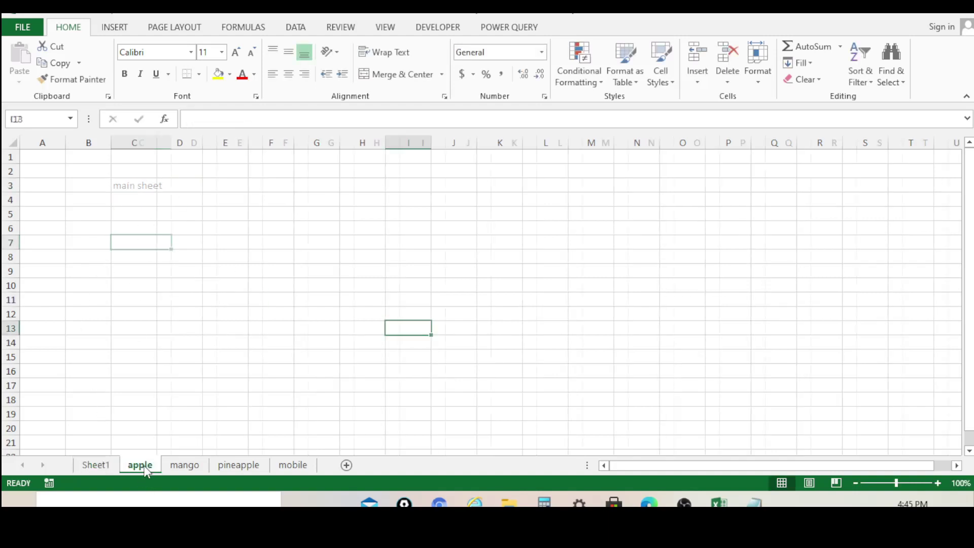
click(186, 465)
click(238, 467)
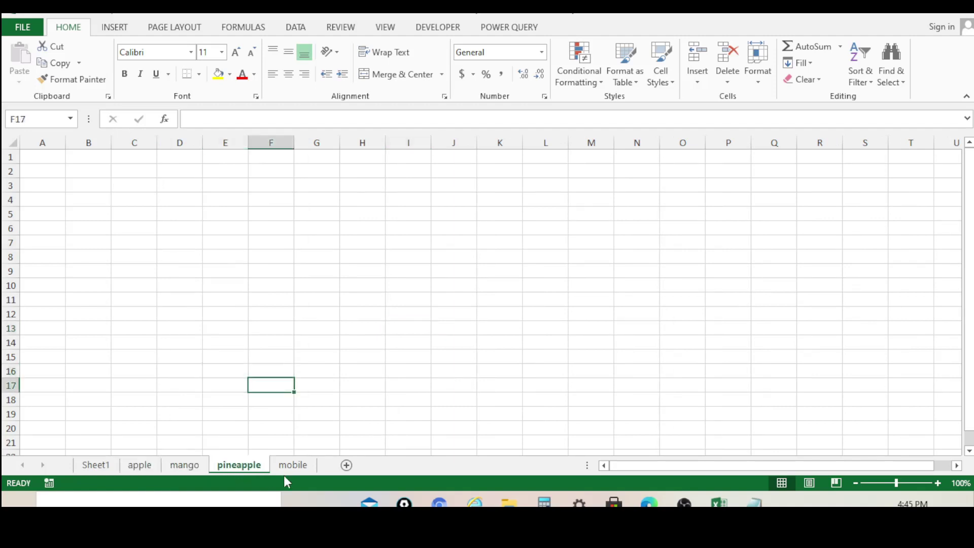
click(292, 467)
click(102, 466)
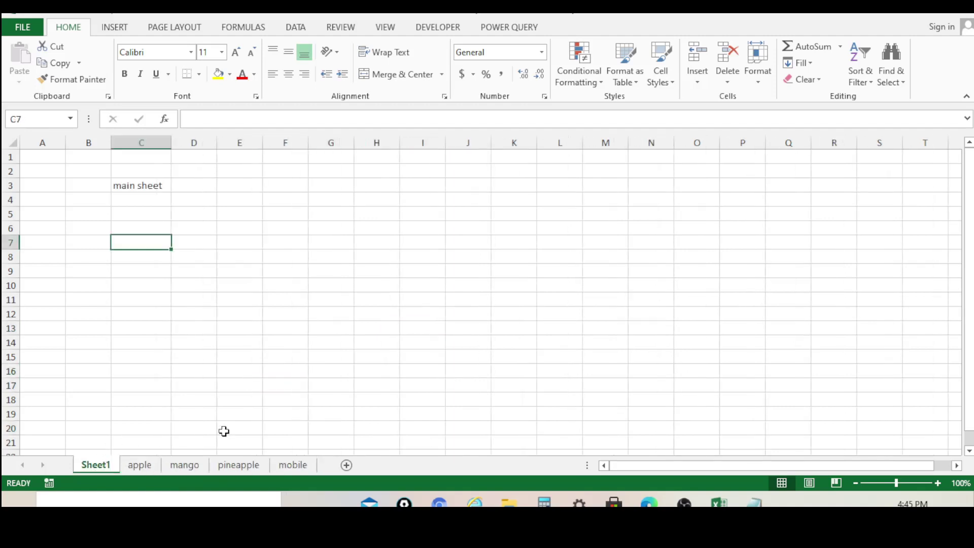
click(239, 402)
Step: Enter the numbers 1, 2, 3 and 4 in cells C4 to C7 below the heading
click(144, 201)
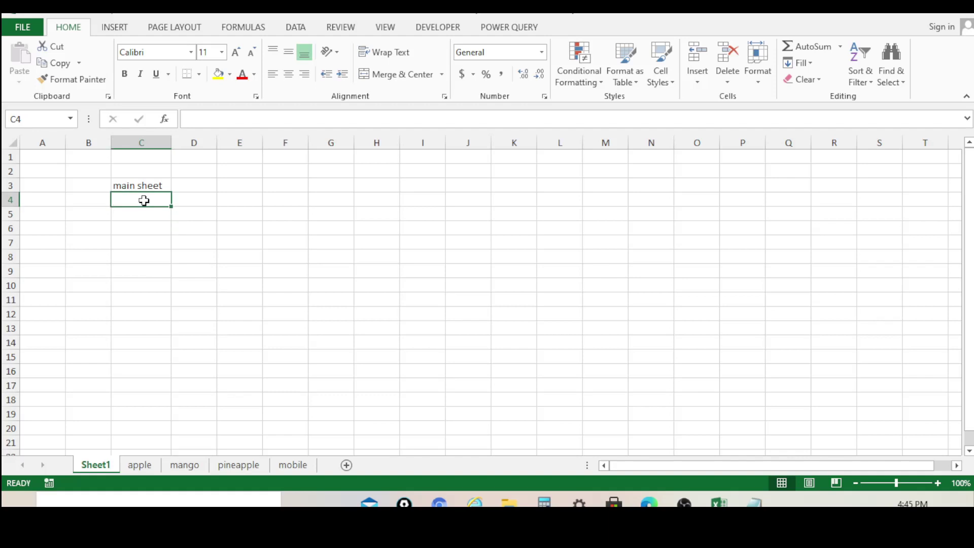
text(1)
key(Return)
text(2)
key(Return)
text(3)
key(Return)
text(4)
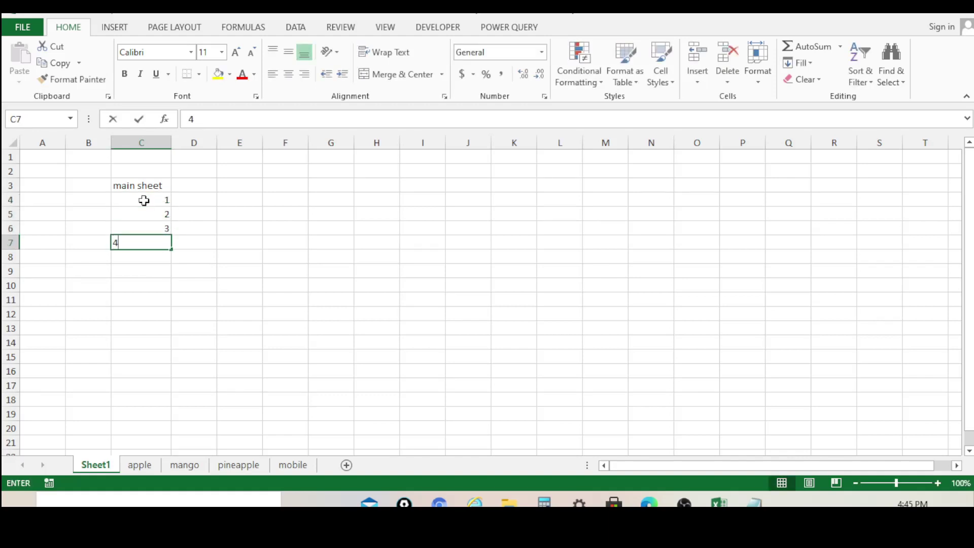
key(Return)
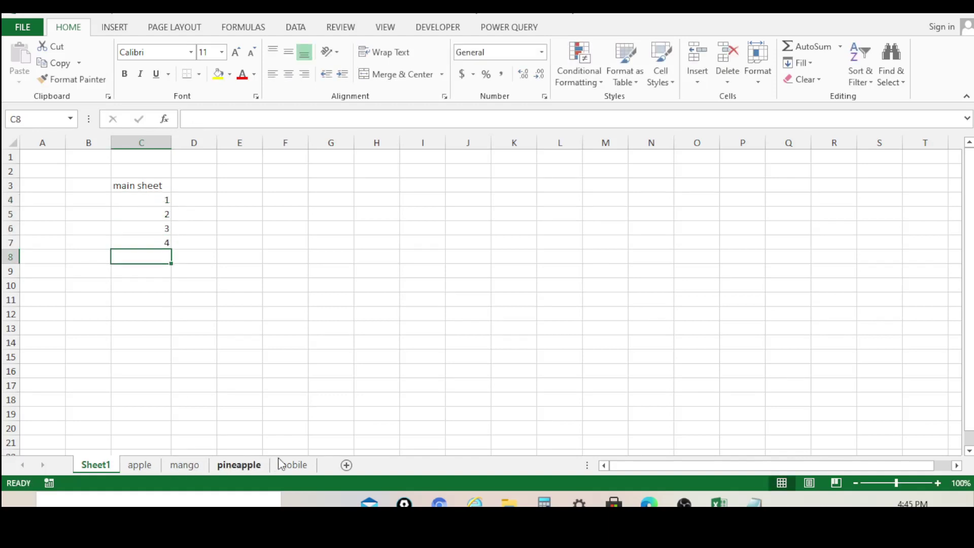
click(270, 341)
Step: Set the font size of cells C3 to C7 to 20 and widen column C so the heading fits
drag(145, 184, 158, 246)
click(221, 52)
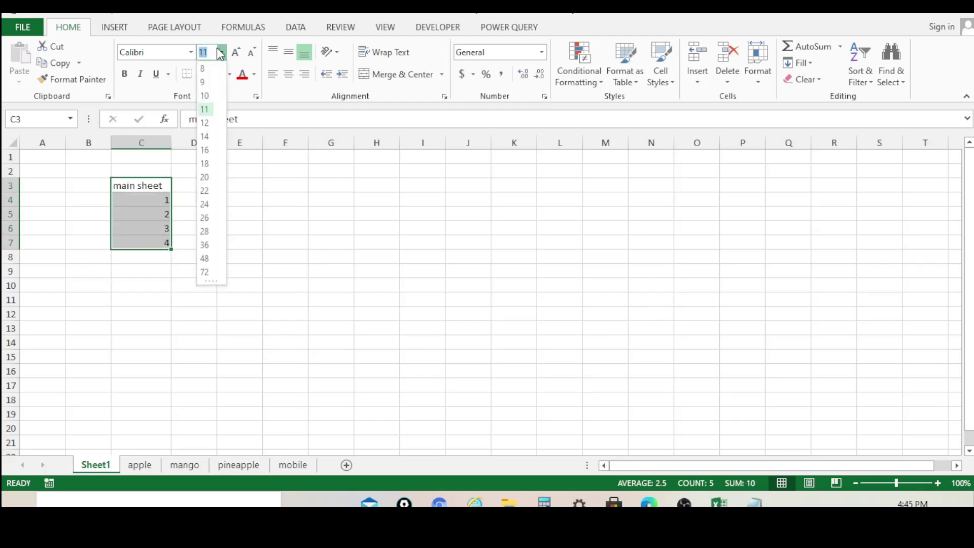
click(210, 184)
click(377, 291)
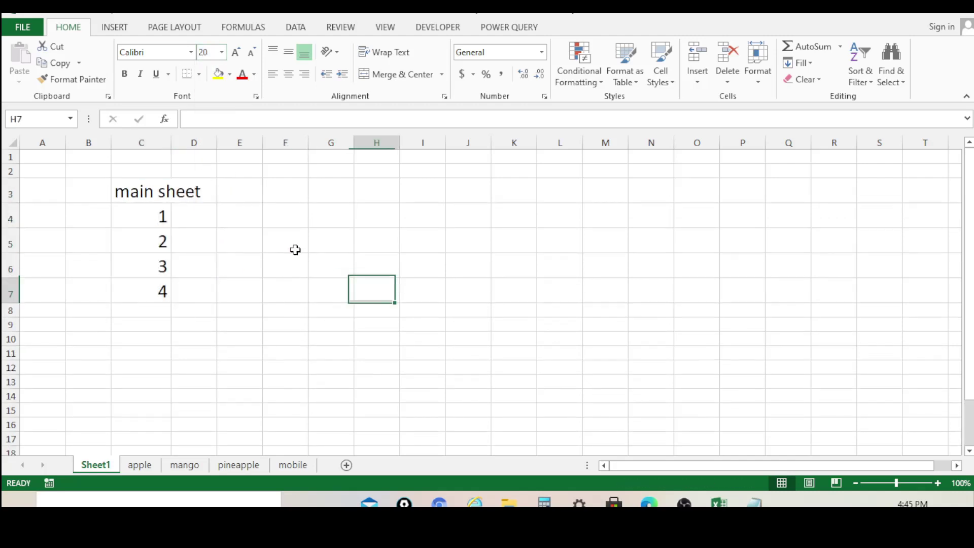
drag(171, 142, 207, 143)
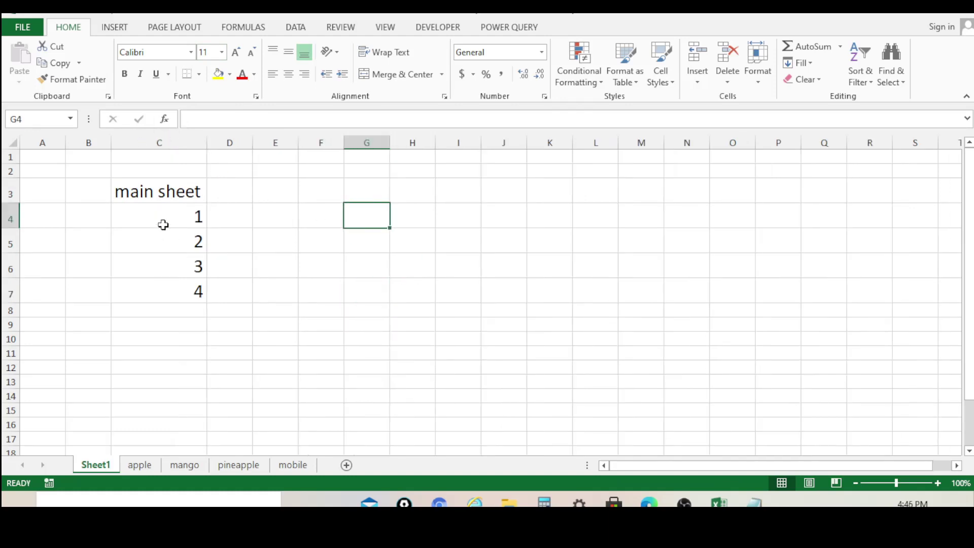
Step: Center the contents of cells C3 to C7 horizontally and align them to the vertical middle
drag(159, 193, 177, 297)
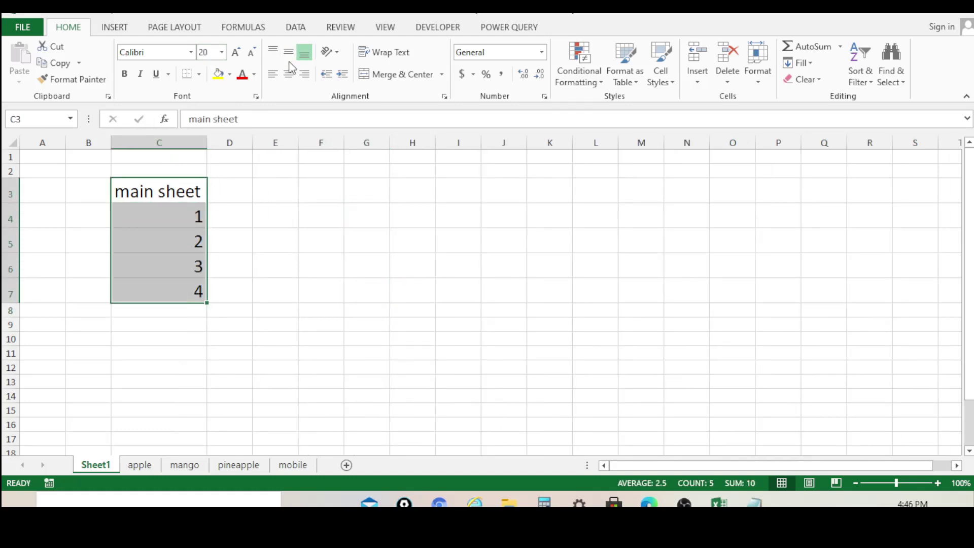
click(289, 74)
click(289, 52)
click(349, 287)
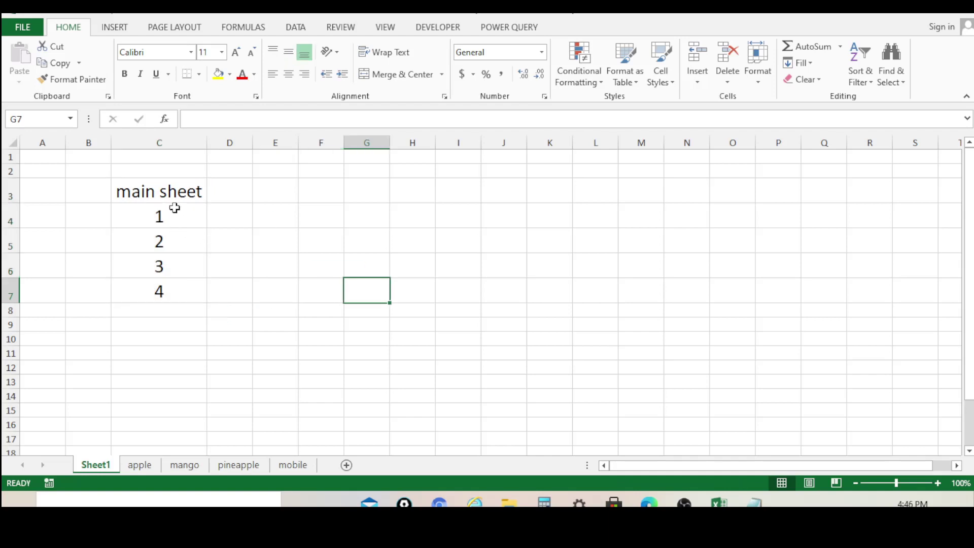
click(147, 214)
click(152, 241)
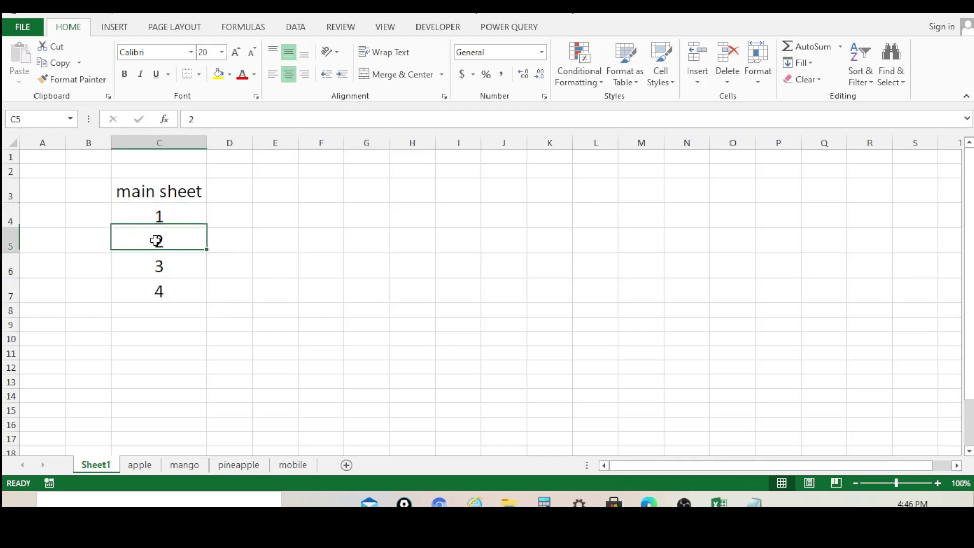
click(147, 266)
click(141, 289)
click(251, 307)
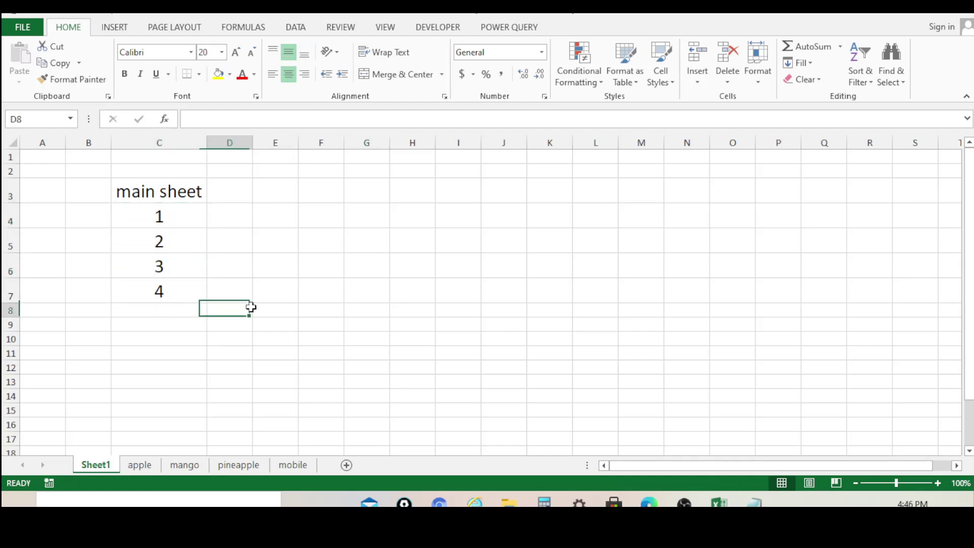
click(158, 215)
click(172, 253)
click(162, 298)
click(413, 288)
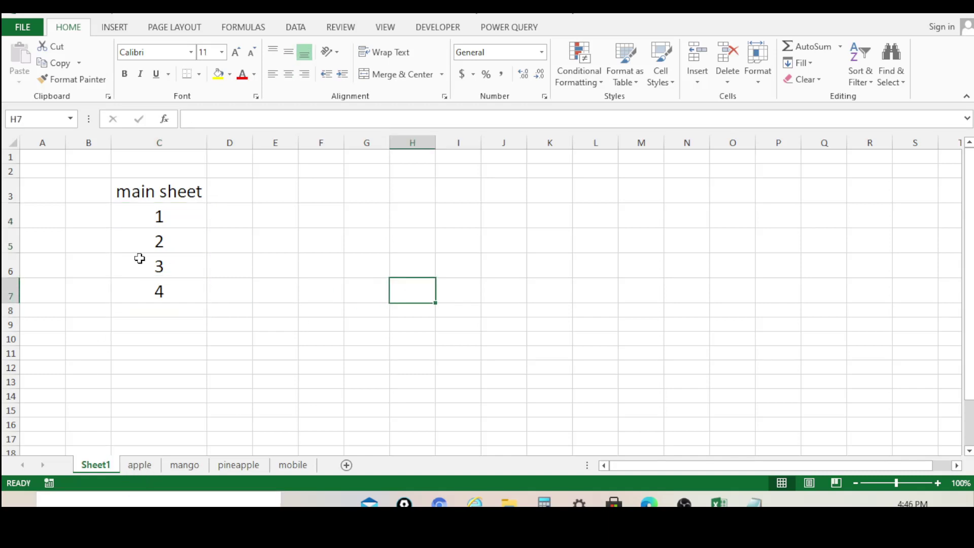
click(320, 324)
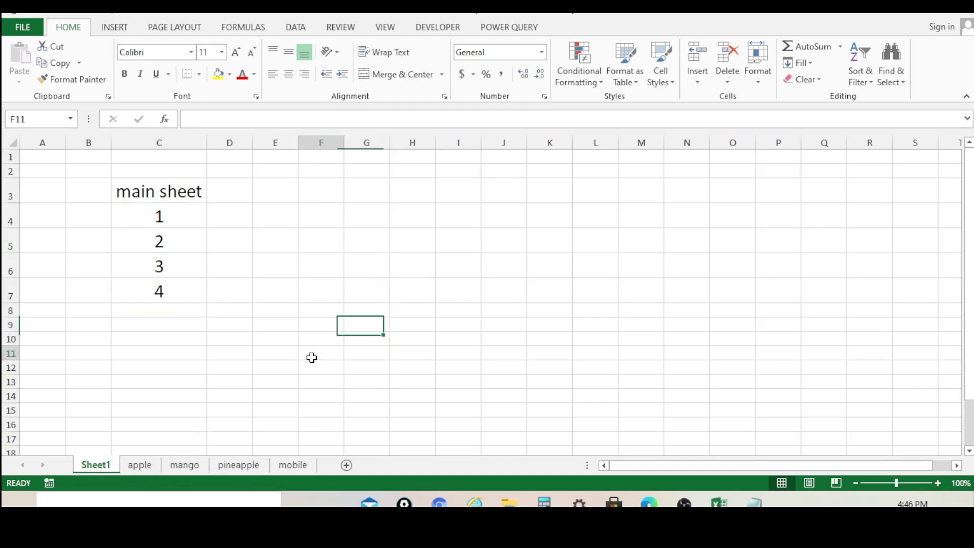
click(311, 355)
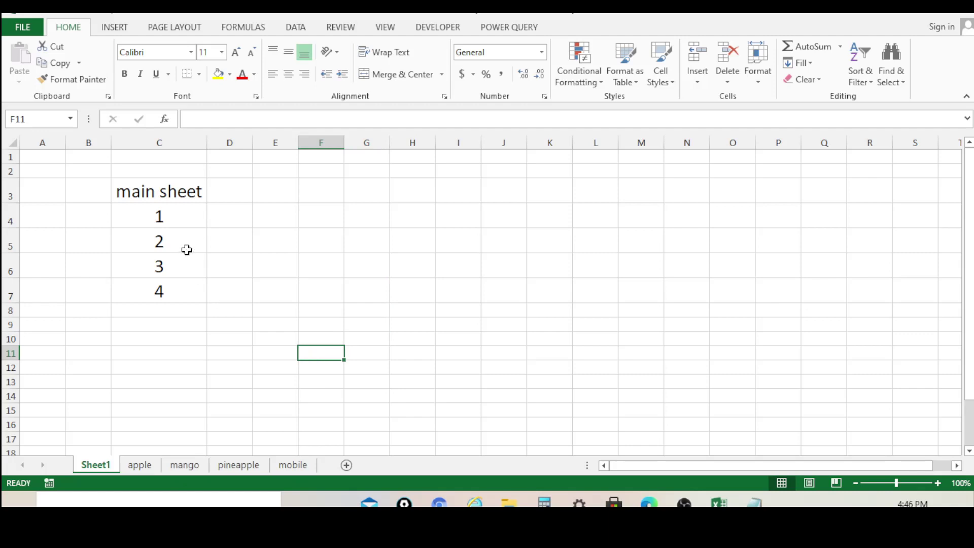
Step: Hyperlink the 1 in cell C4 to cell A1 of the apple sheet in this document
click(178, 220)
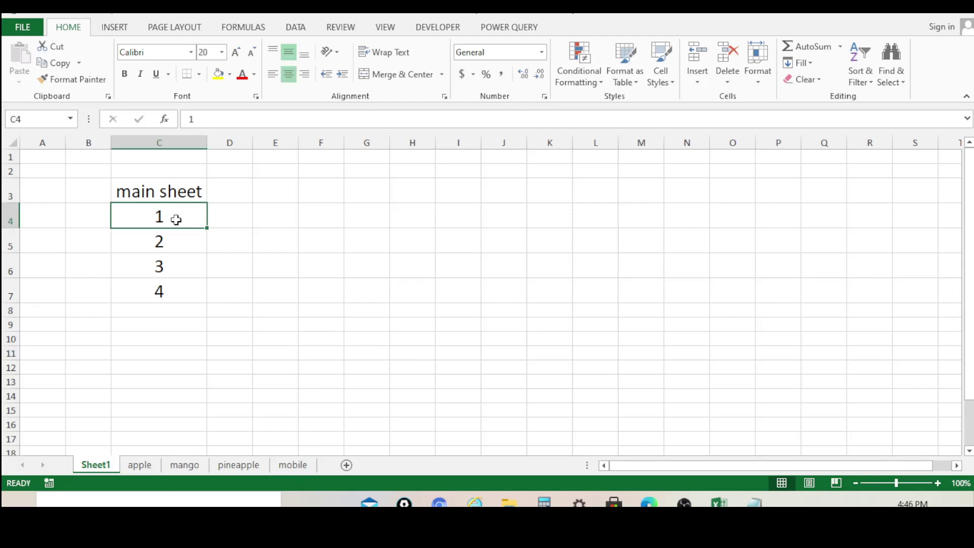
right_click(176, 219)
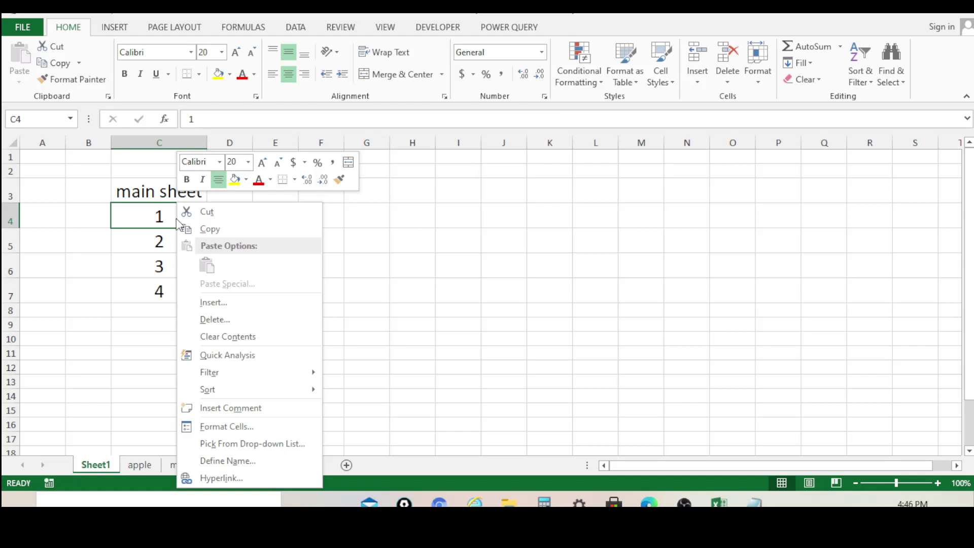
click(222, 478)
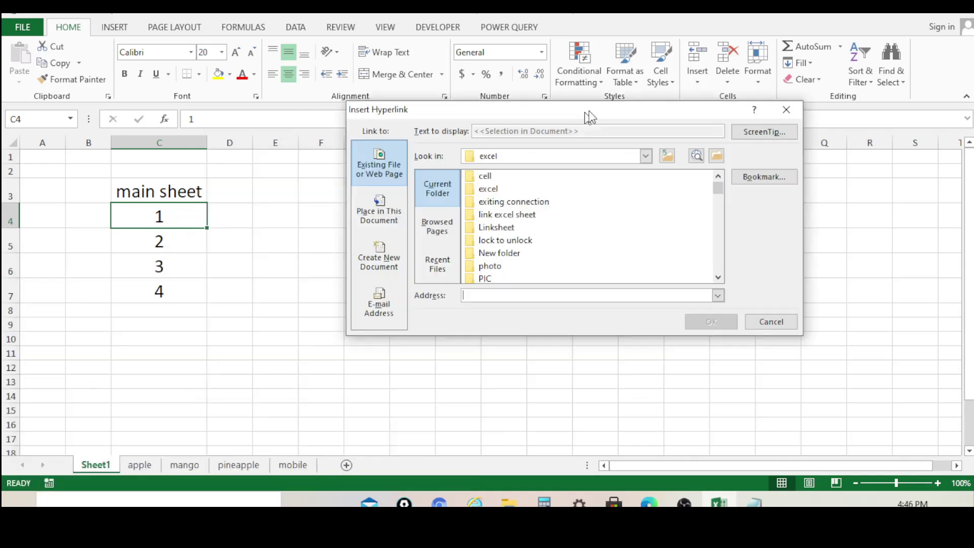
drag(585, 112, 564, 103)
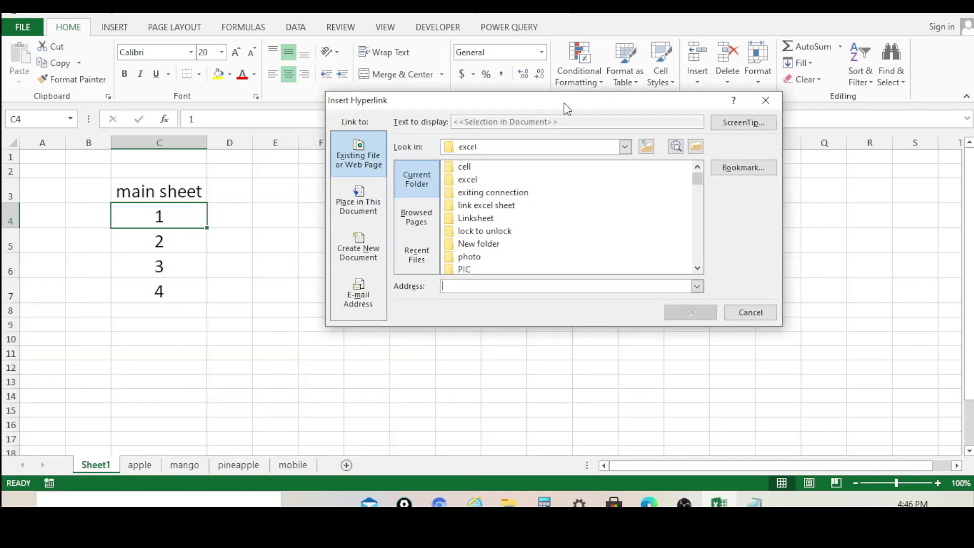
click(361, 205)
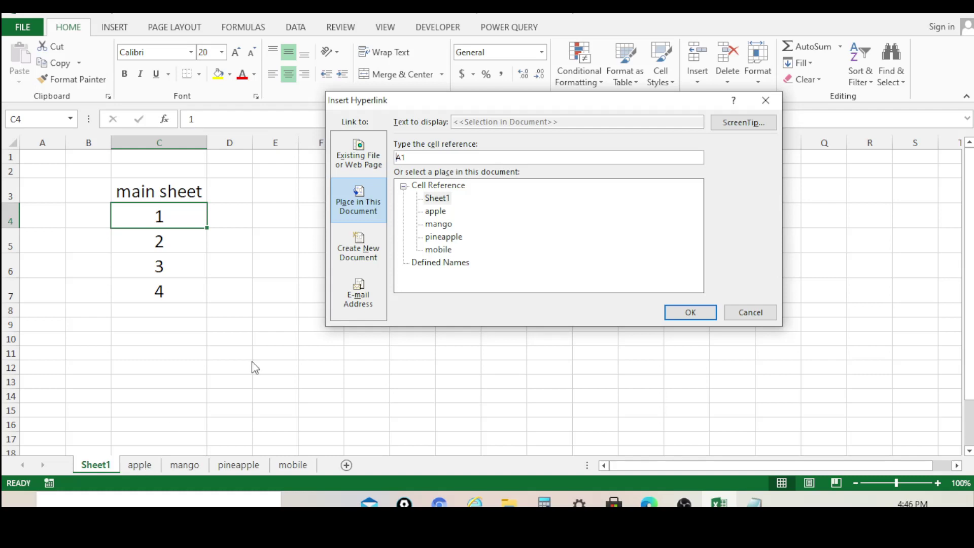
click(437, 213)
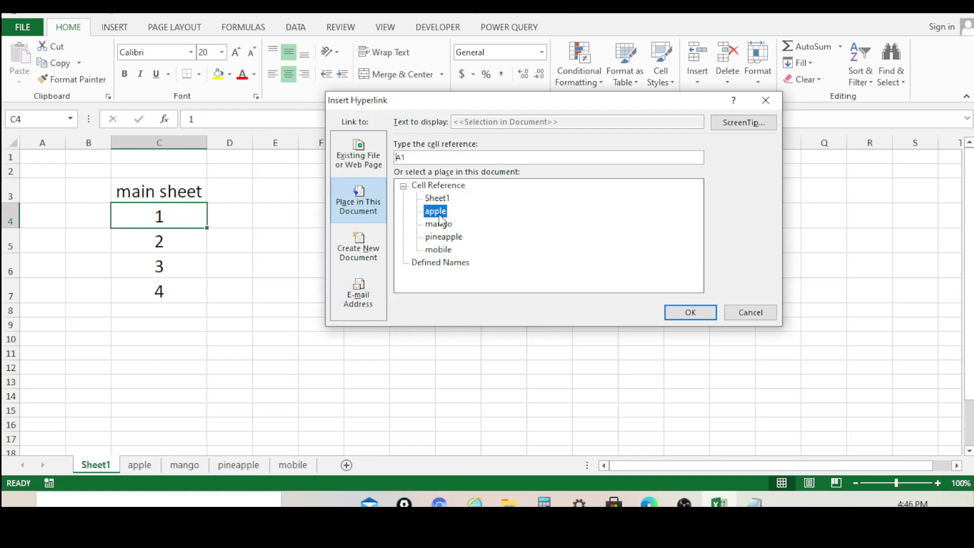
click(690, 312)
click(388, 252)
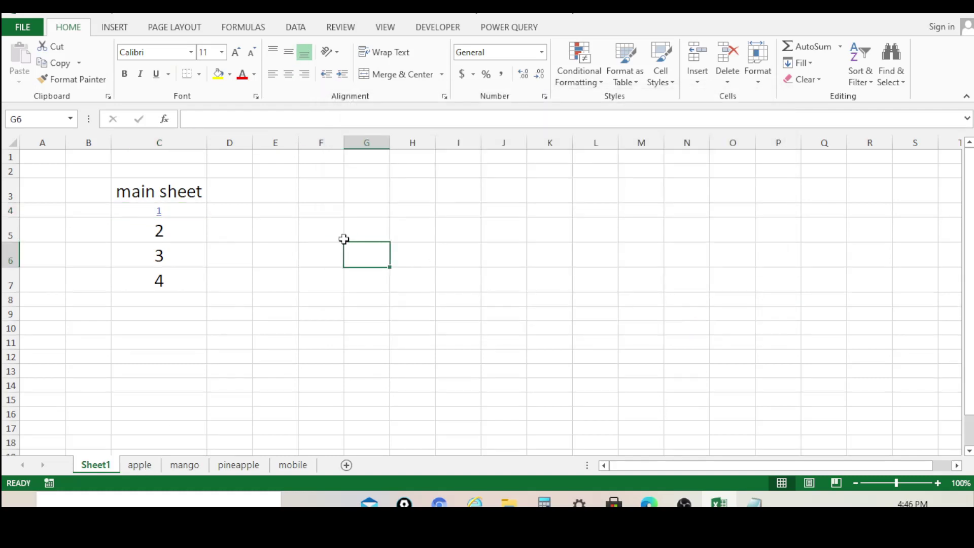
Step: Hyperlink the 2 in cell C5 to cell A1 of the mango sheet in this document
click(169, 237)
right_click(169, 237)
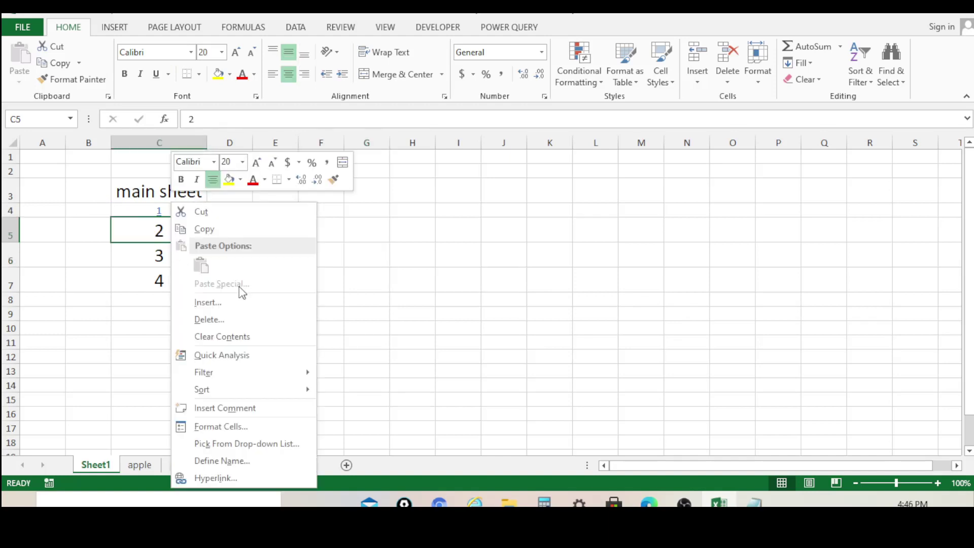
click(215, 476)
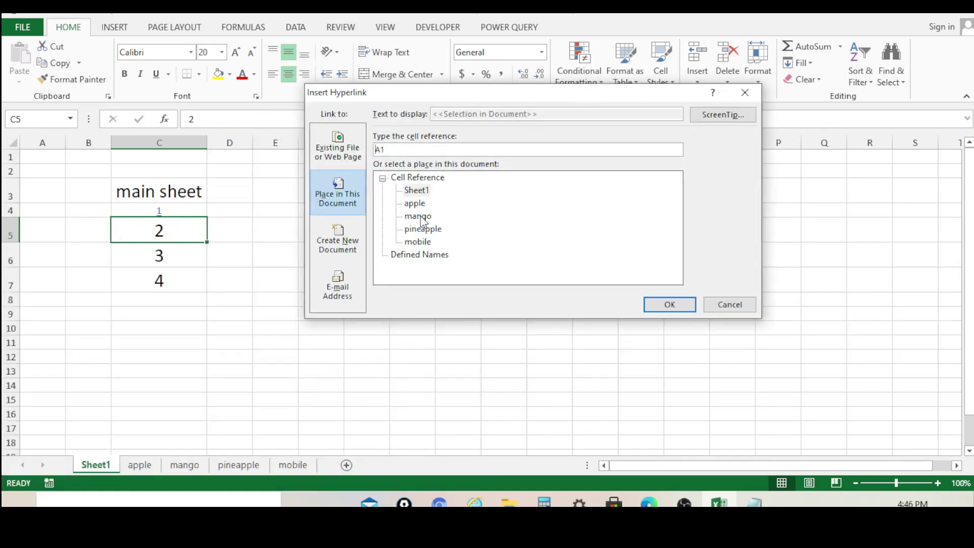
click(419, 217)
click(668, 304)
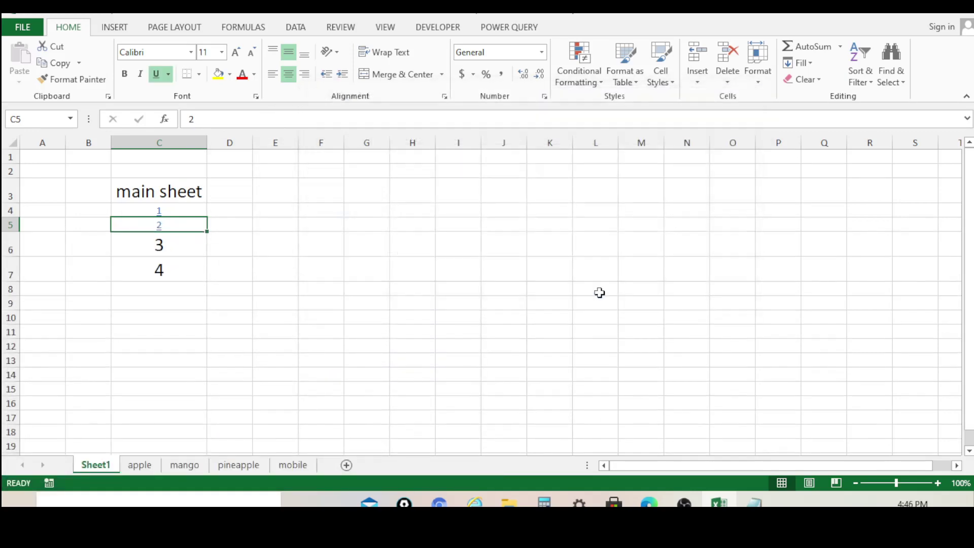
Step: Hyperlink the 3 in cell C6 to cell A1 of the pineapple sheet in this document
click(196, 240)
right_click(193, 245)
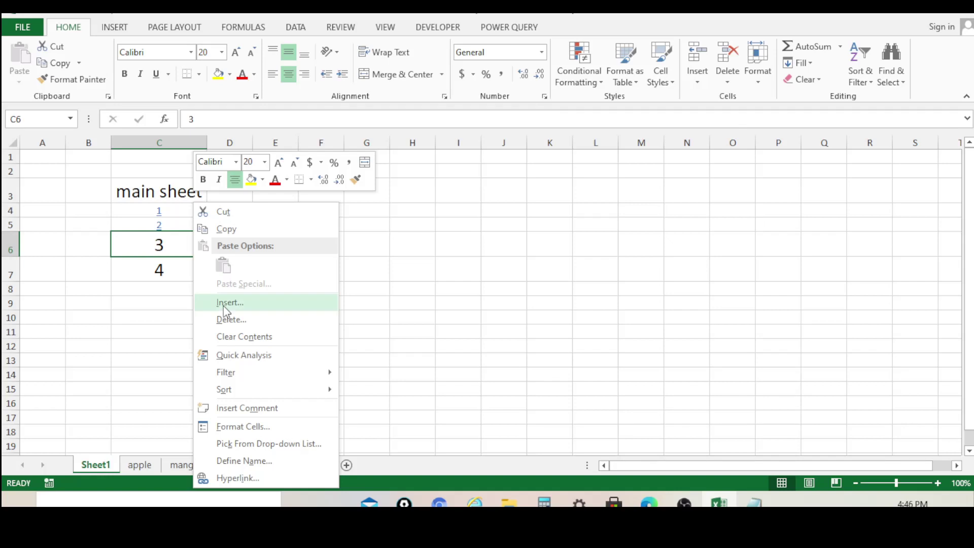
click(243, 477)
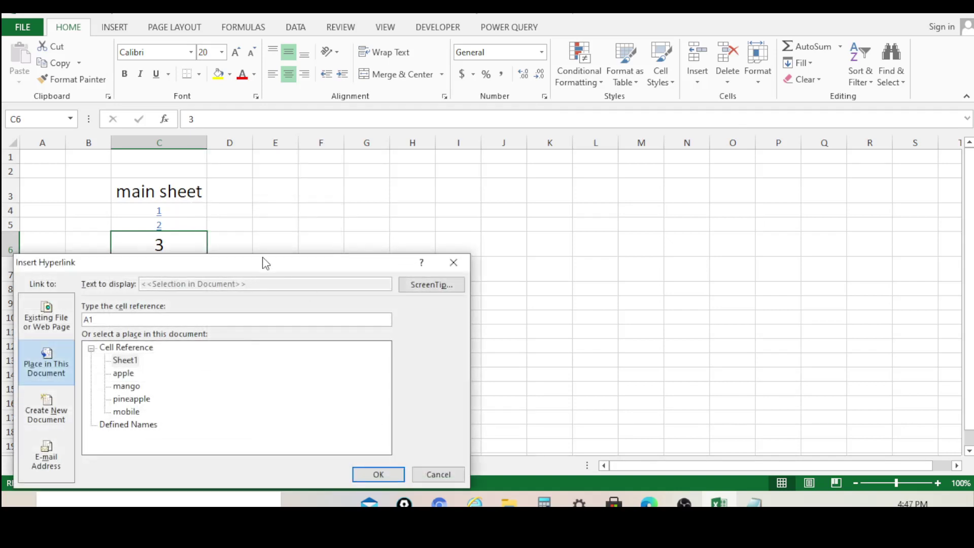
drag(264, 262, 482, 134)
click(348, 270)
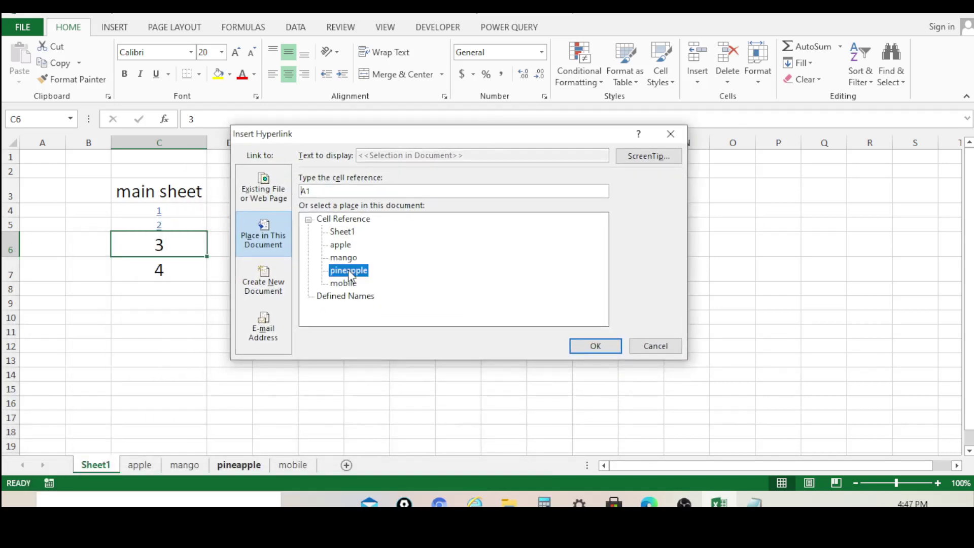
click(581, 345)
click(282, 277)
Step: Hyperlink the 4 in cell C7 to cell A1 of the mobile sheet in this document
click(199, 261)
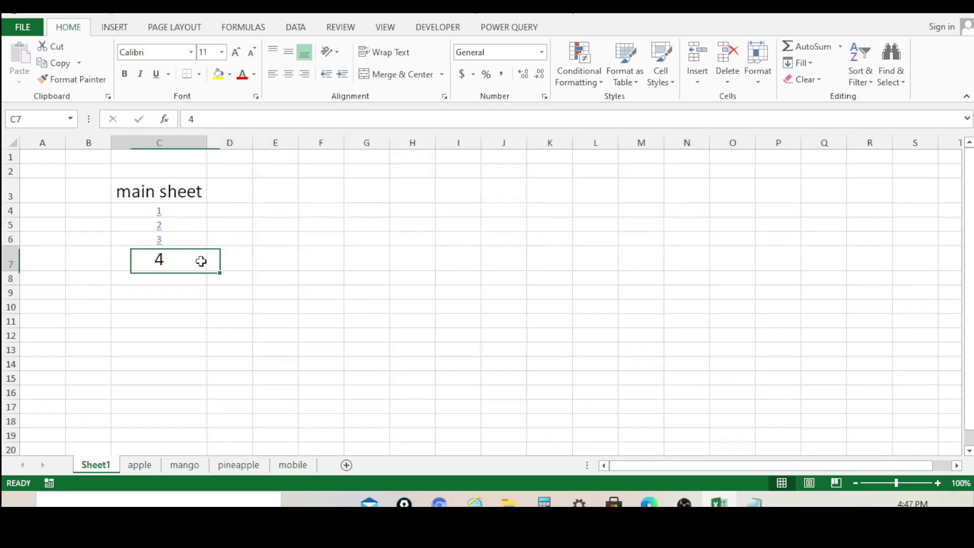
right_click(200, 261)
click(263, 478)
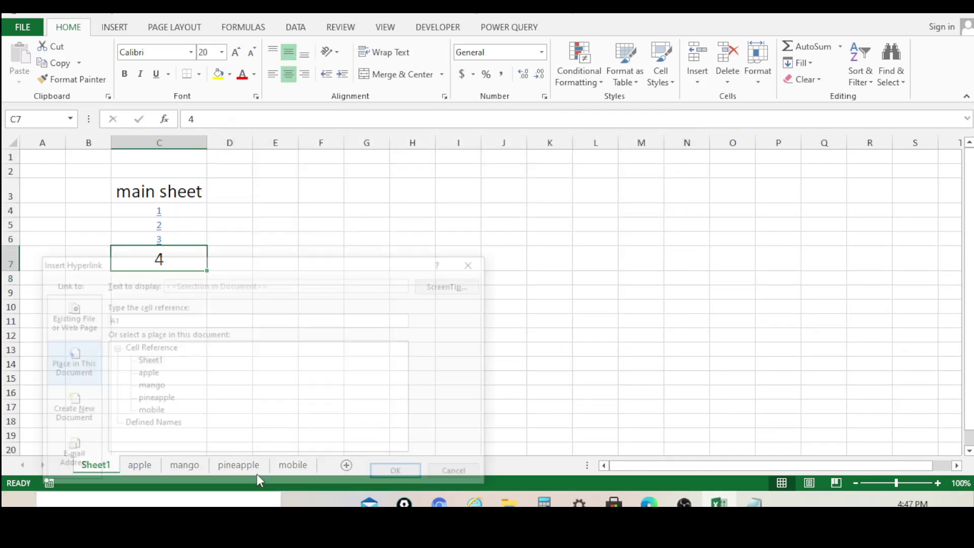
drag(252, 269, 487, 137)
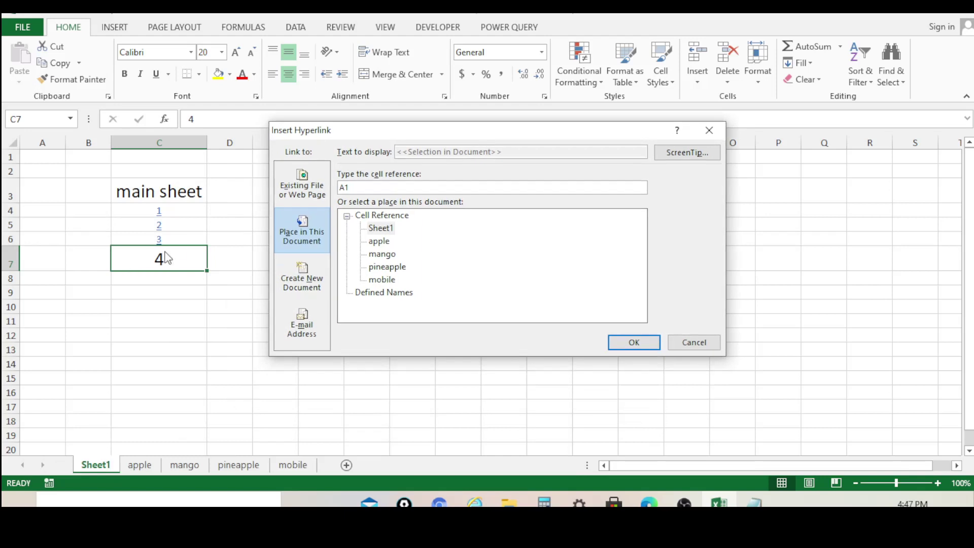
click(385, 280)
click(638, 343)
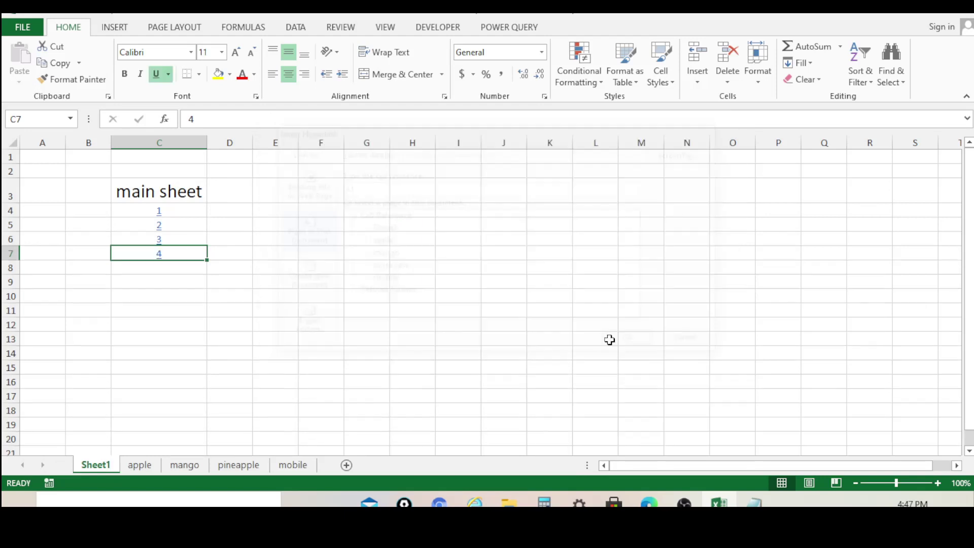
click(502, 325)
Step: Test the link on the 1 in cell C4 and return to Sheet1
click(194, 211)
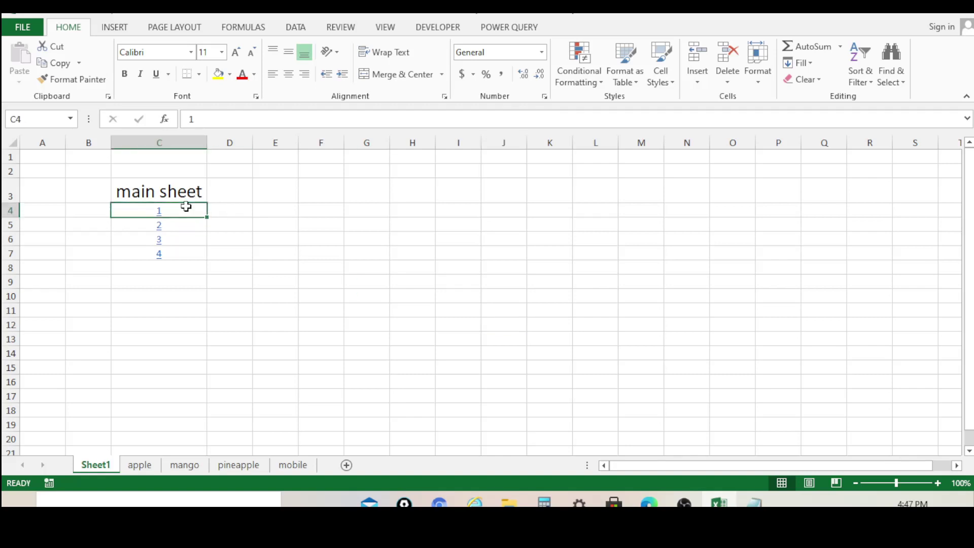
click(96, 464)
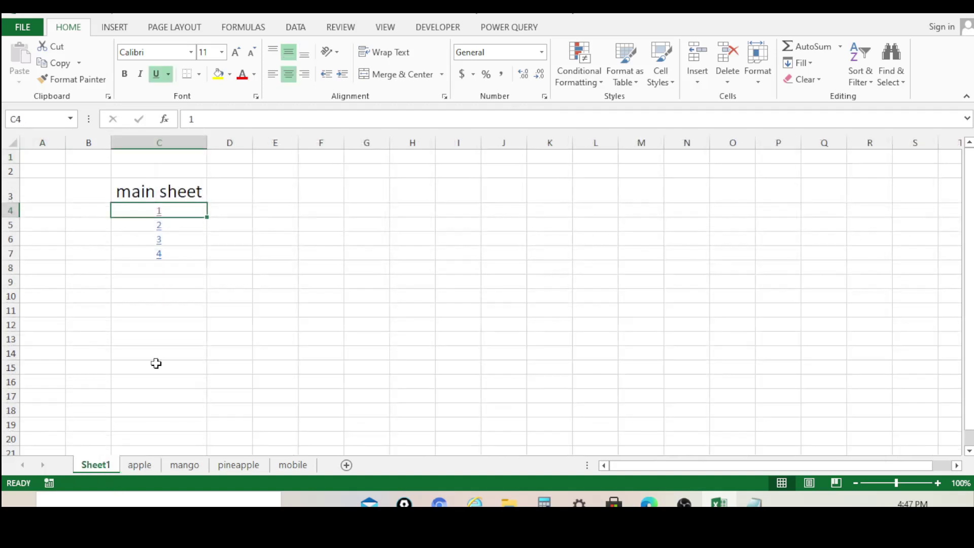
click(320, 324)
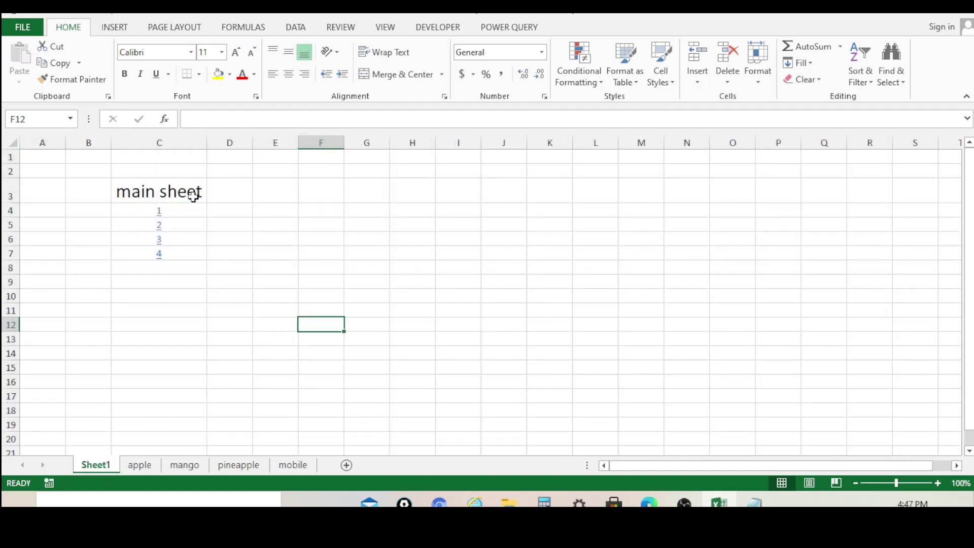
Step: Set the font size of cells C3 to C7 on Sheet1 to 20
drag(193, 196, 196, 260)
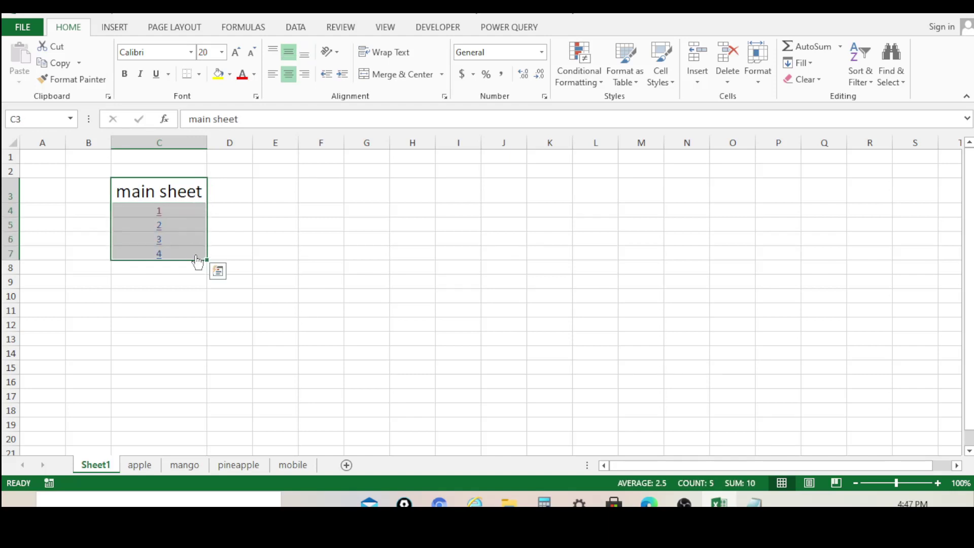
click(216, 49)
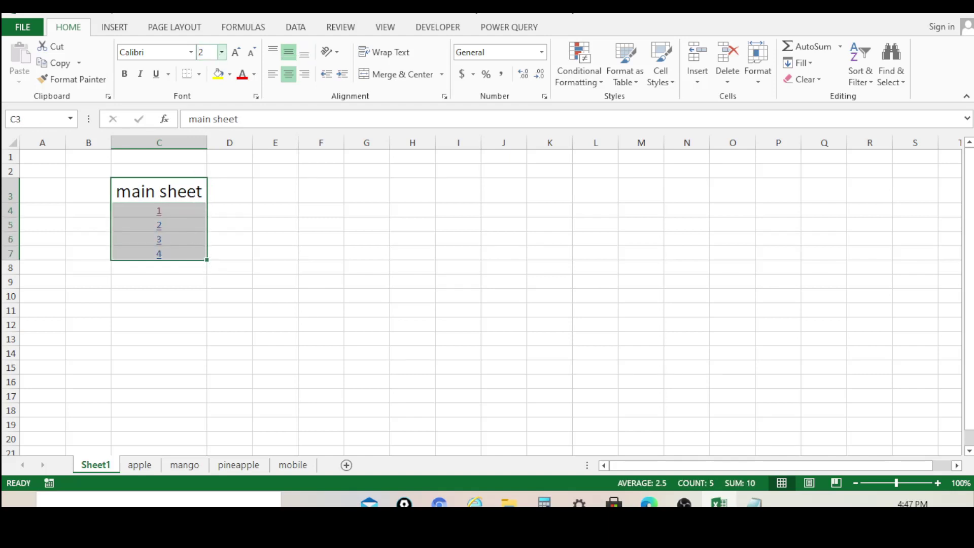
key(Return)
click(349, 284)
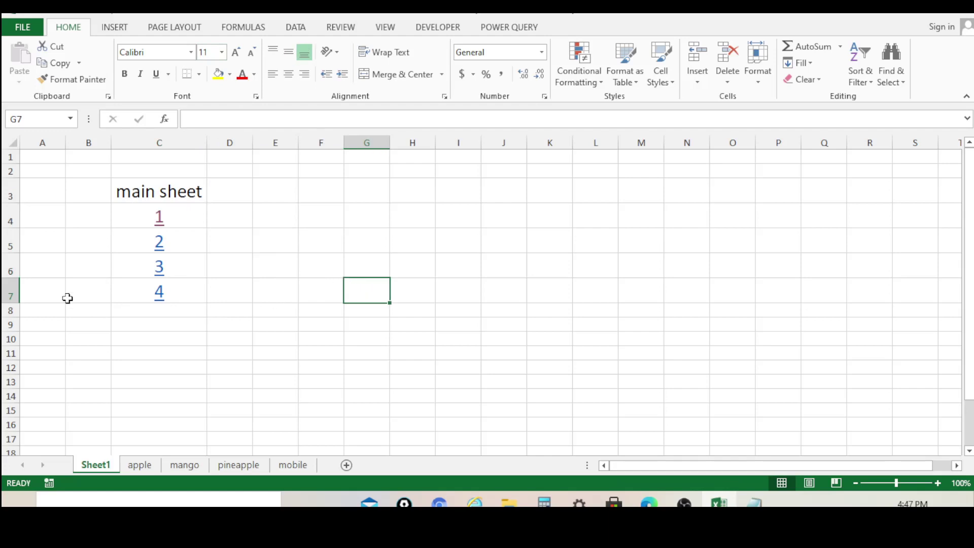
Step: Follow the enlarged 1 link to the apple sheet, and go back to Sheet1
click(456, 353)
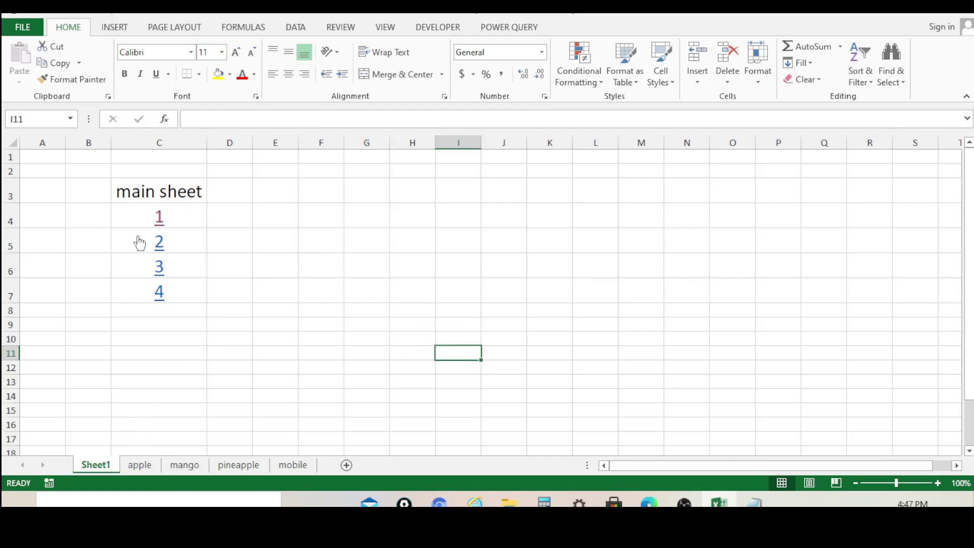
click(159, 220)
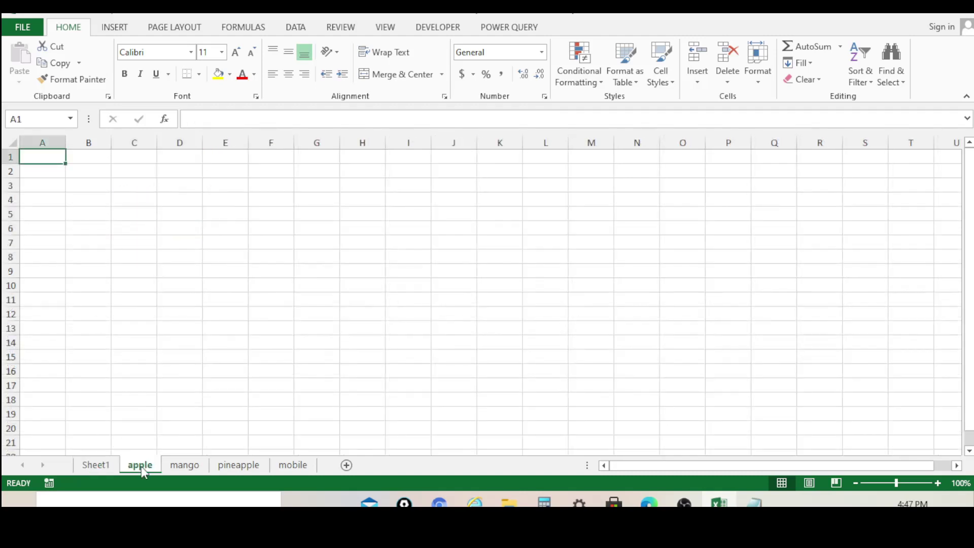
click(101, 465)
click(263, 297)
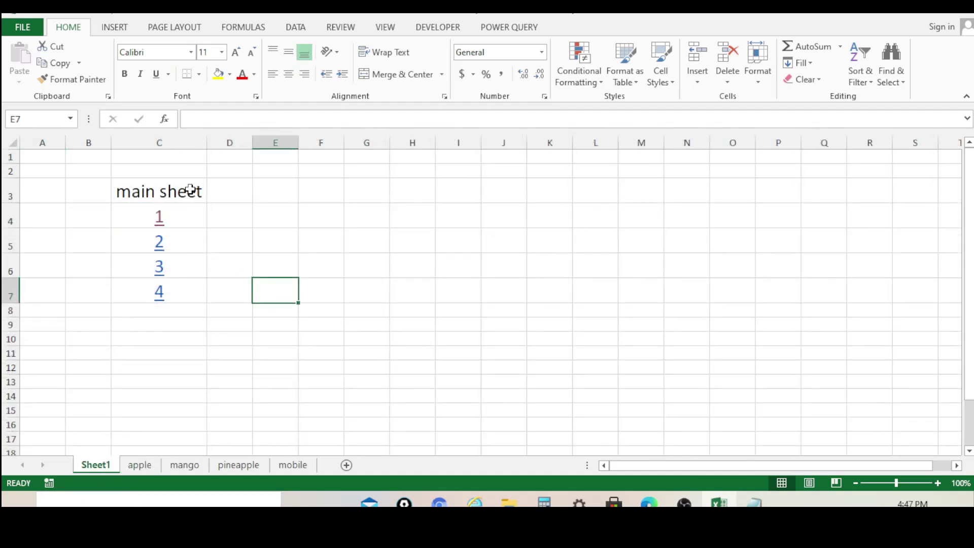
Step: Enter the text back in cell E3 of the apple sheet
click(142, 466)
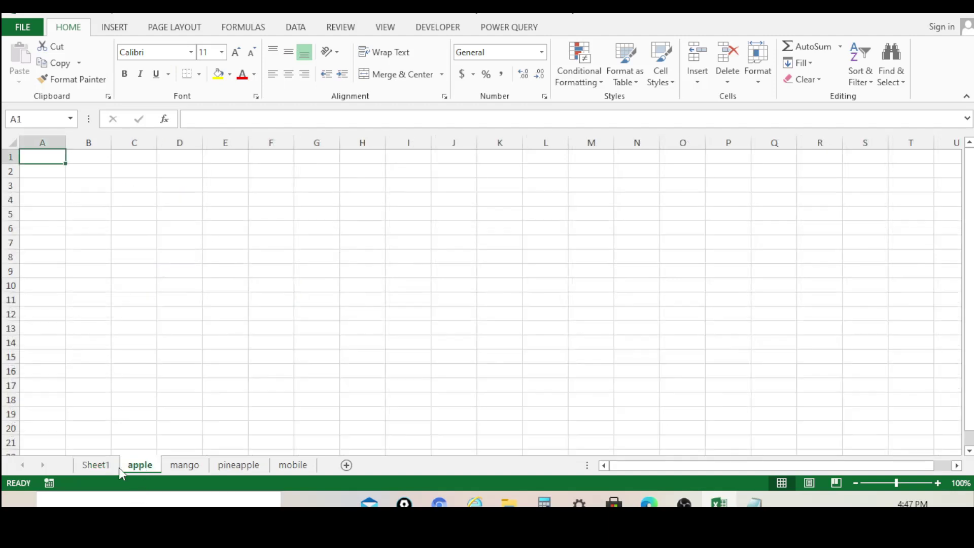
click(225, 186)
text(b)
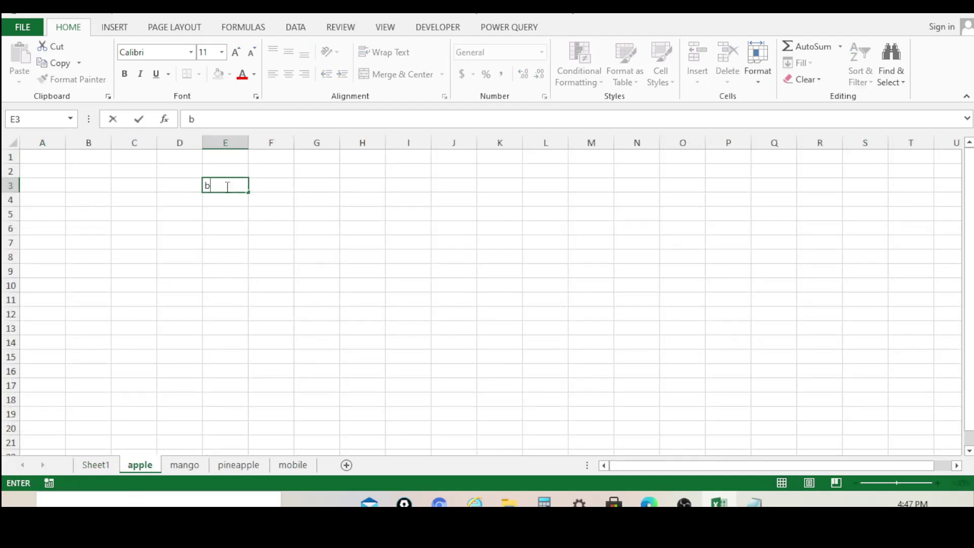
text(ack)
click(227, 272)
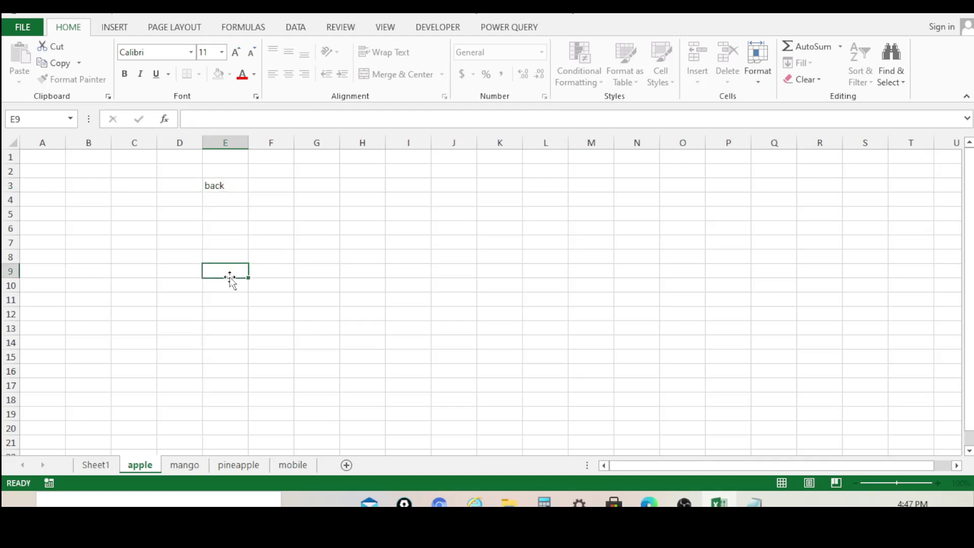
Step: Hyperlink the word back in cell E3 of the apple sheet to cell A1 of Sheet1
click(234, 186)
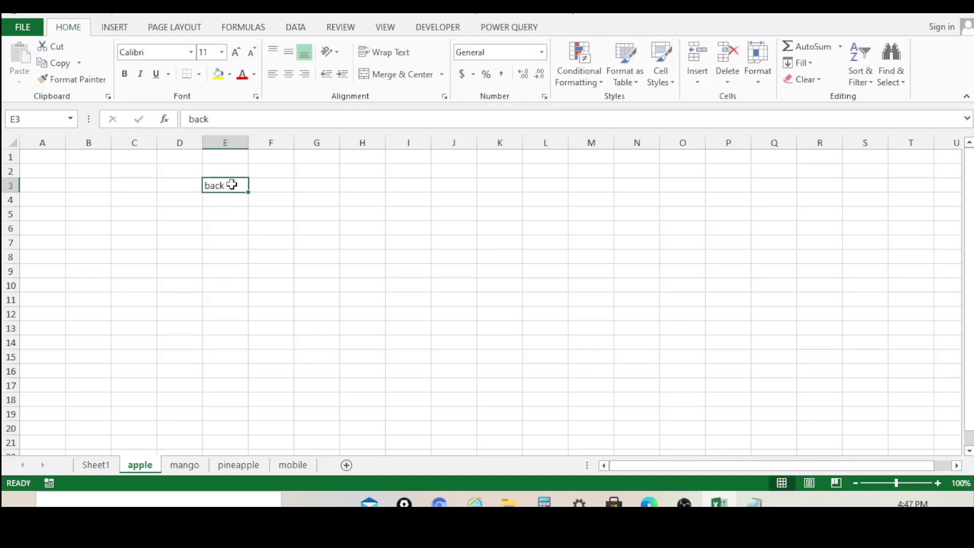
right_click(232, 185)
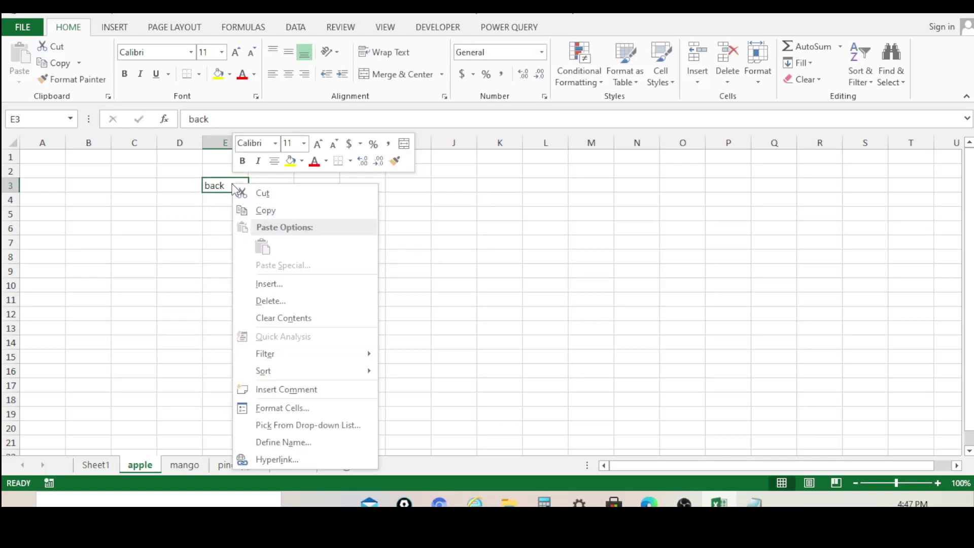
click(278, 460)
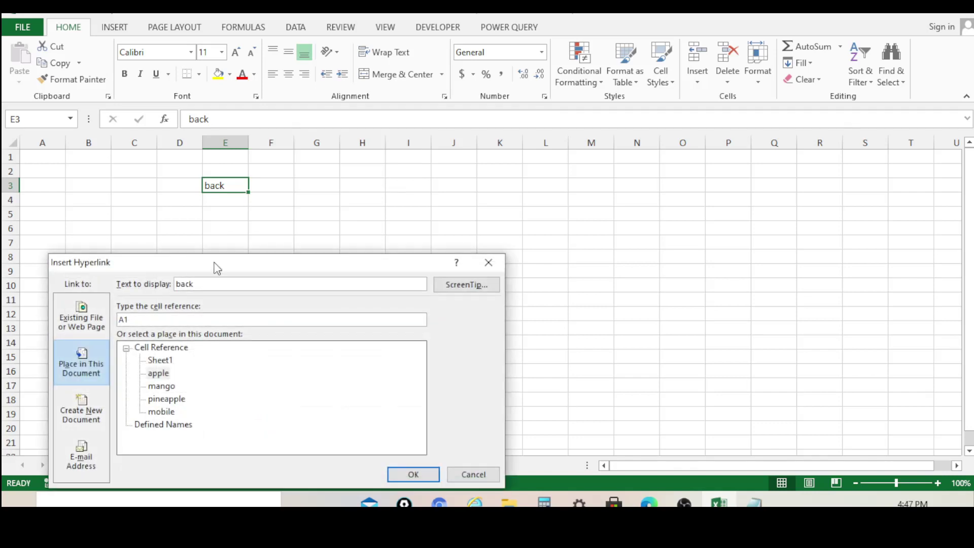
click(451, 237)
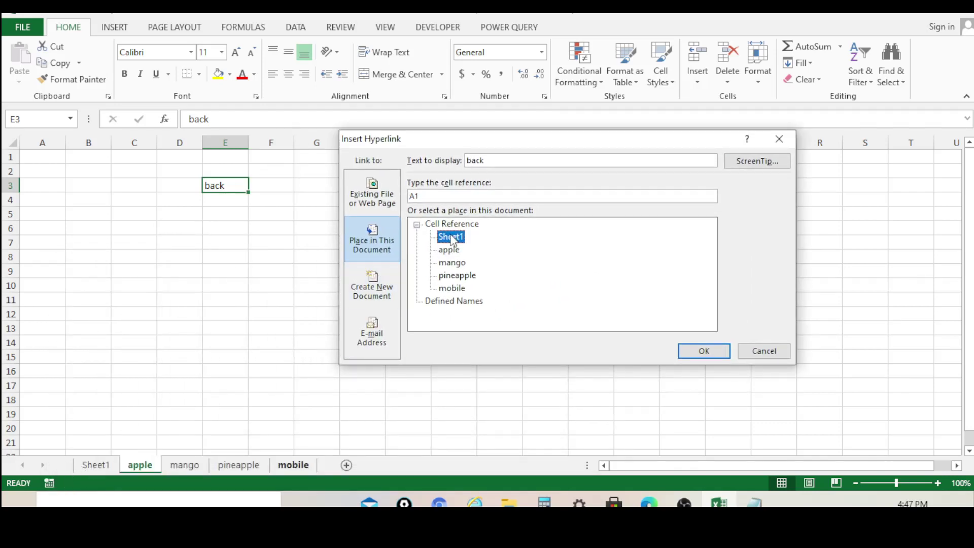
click(714, 354)
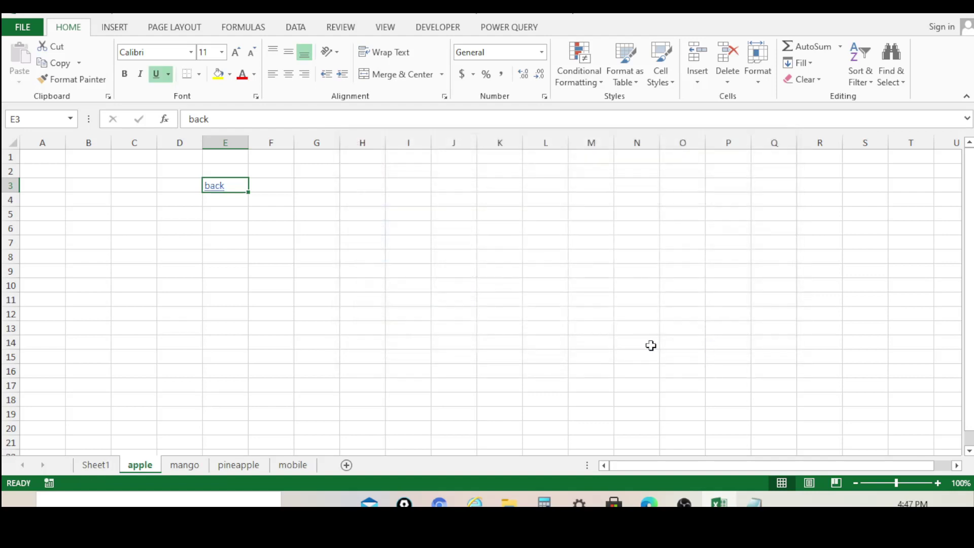
Step: Test the back link to Sheet1 and return to the apple sheet through the 1 link
click(411, 313)
click(220, 198)
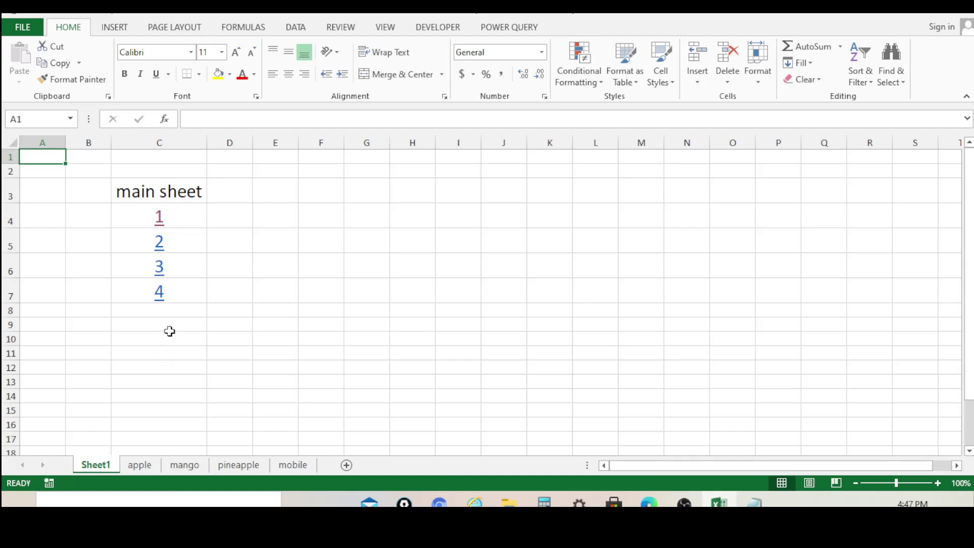
click(159, 219)
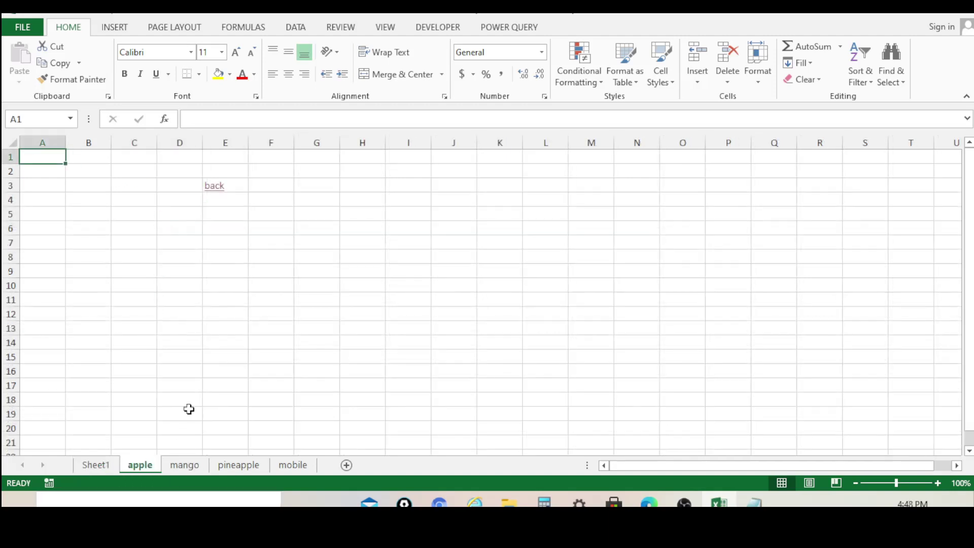
Step: Copy the back link from cell E3 of the apple sheet into cell D2 of the grouped mango, pineapple and mobile sheets
click(244, 187)
right_click(242, 186)
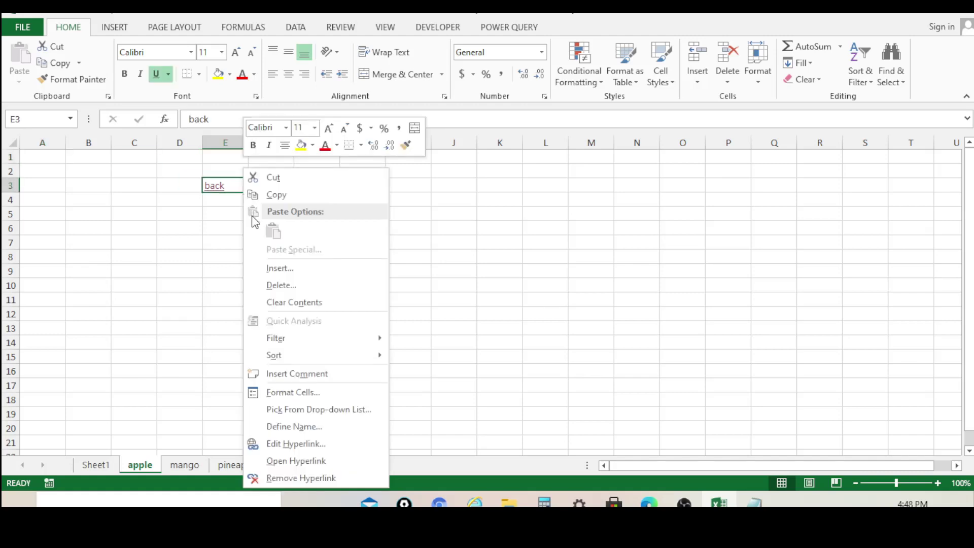
click(283, 196)
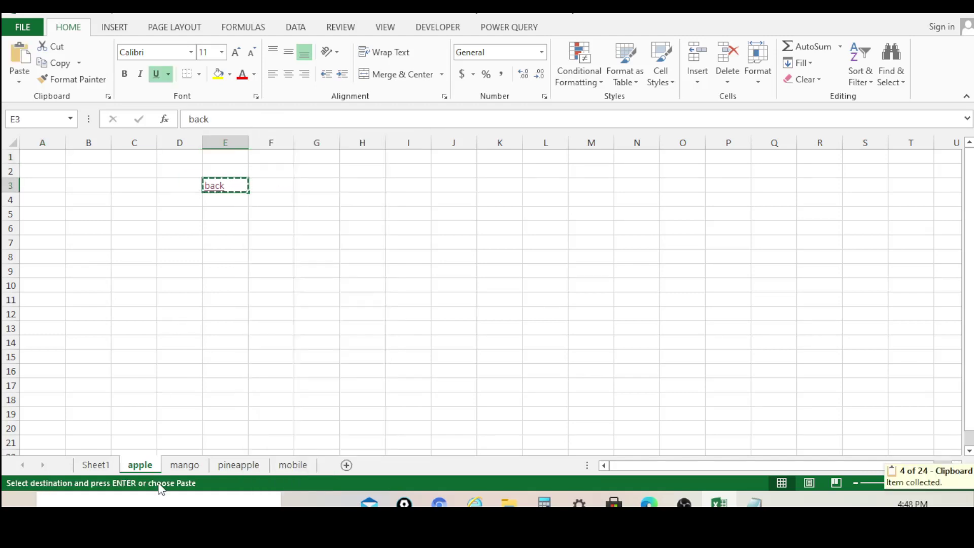
click(182, 465)
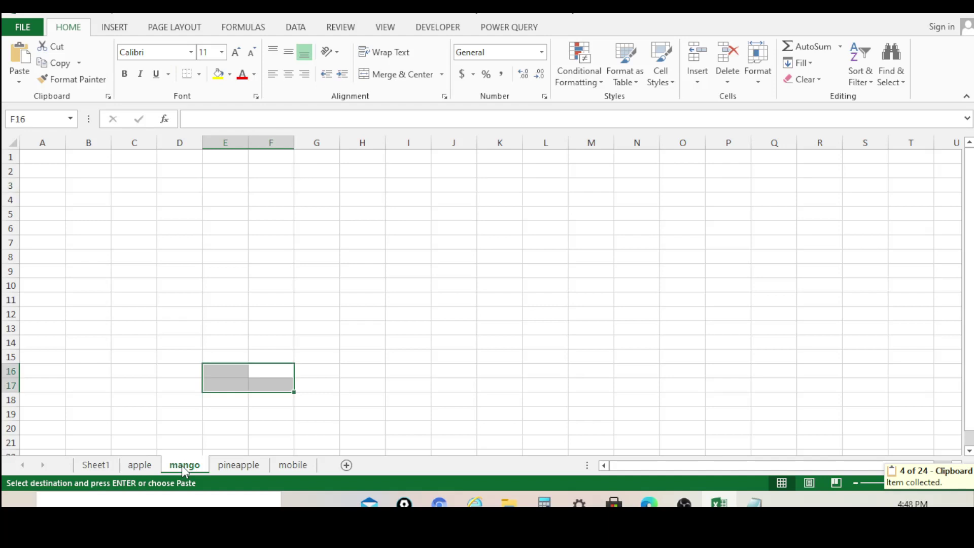
ctrl+click(241, 466)
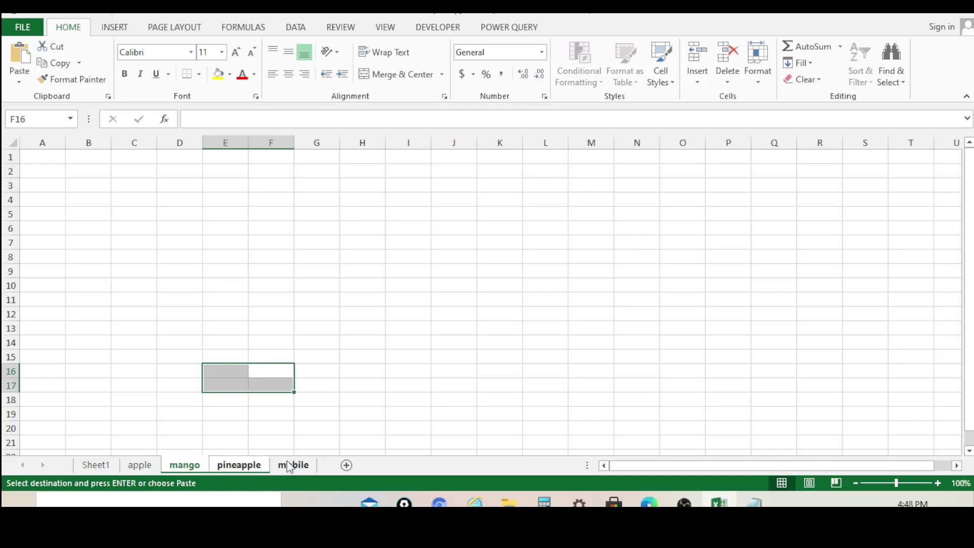
ctrl+click(291, 466)
click(183, 170)
right_click(183, 171)
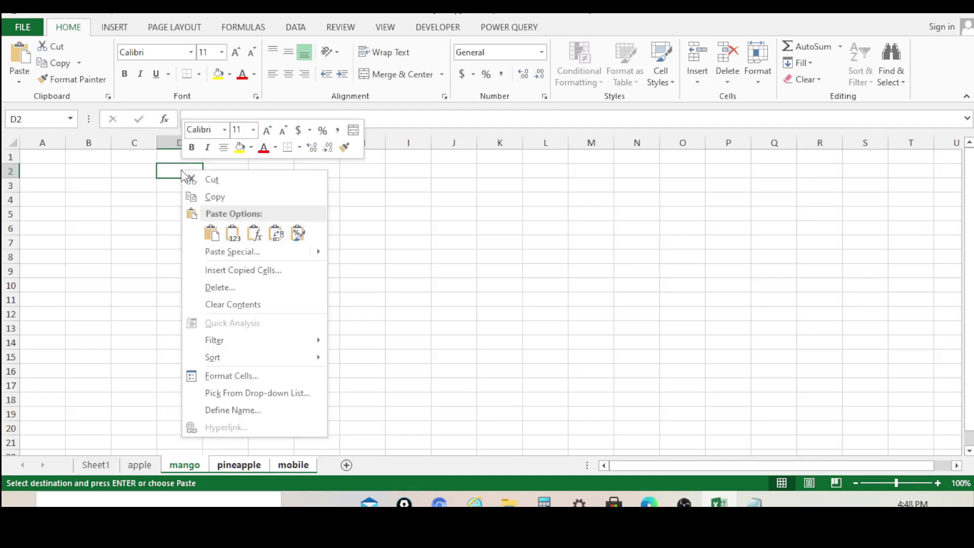
click(211, 232)
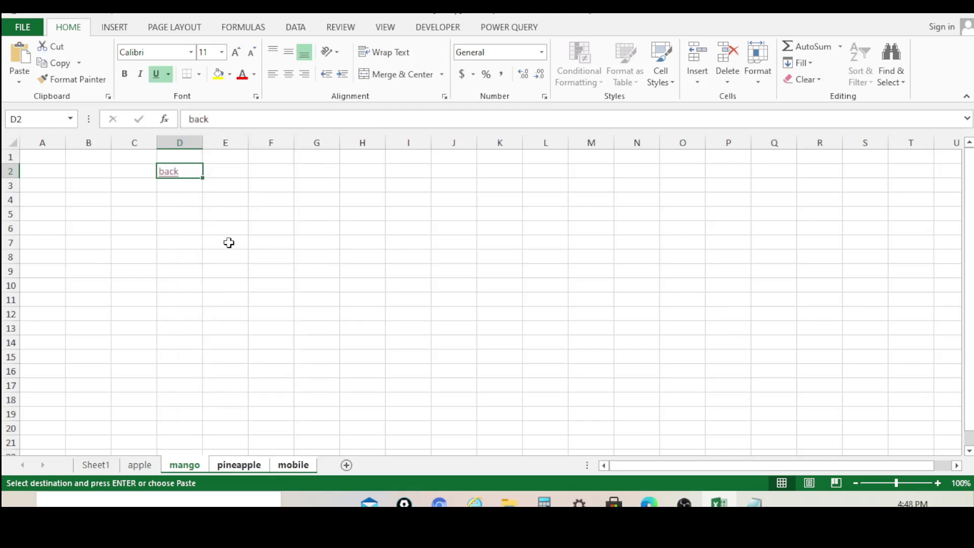
click(235, 272)
key(Escape)
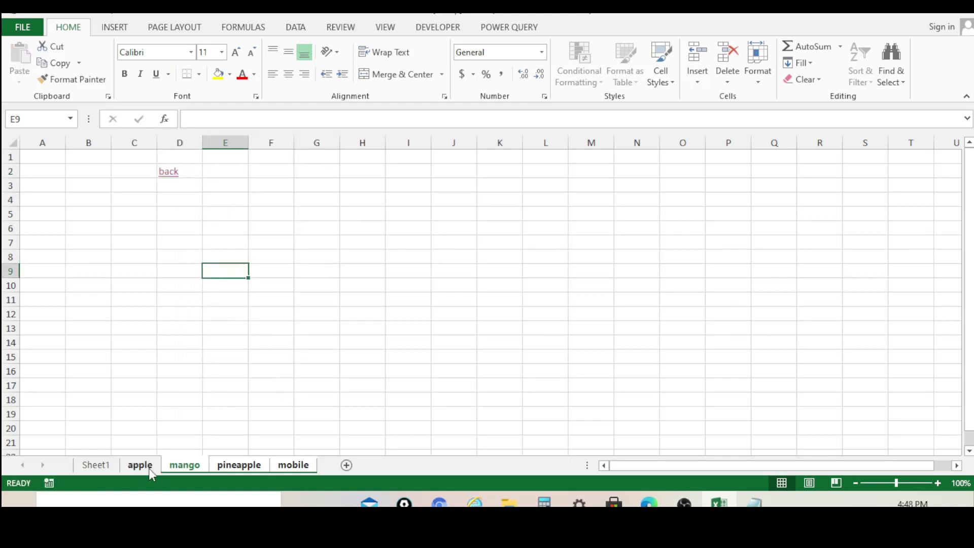
Step: Ungroup the sheets and check the apple, mango, pineapple and mobile sheets for the back link
click(147, 468)
click(184, 468)
click(238, 466)
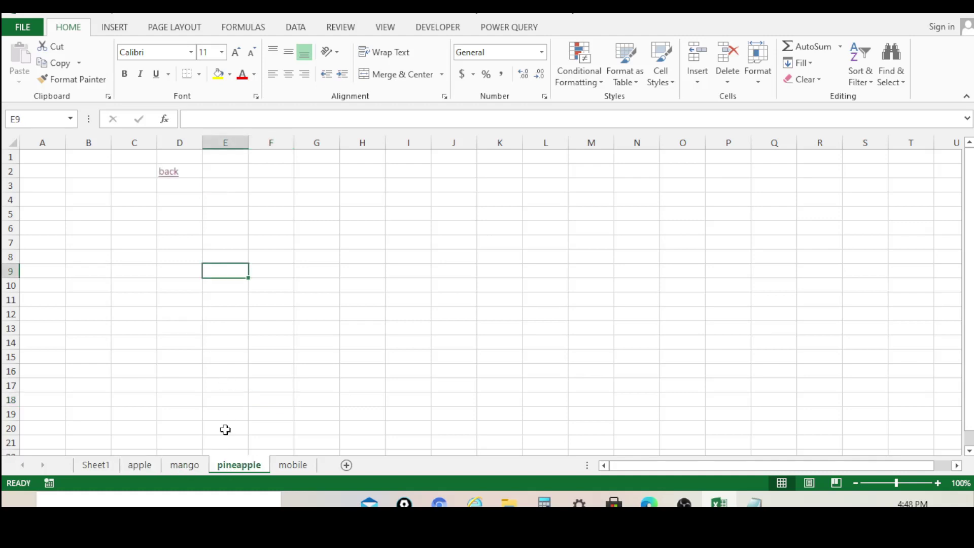
click(293, 465)
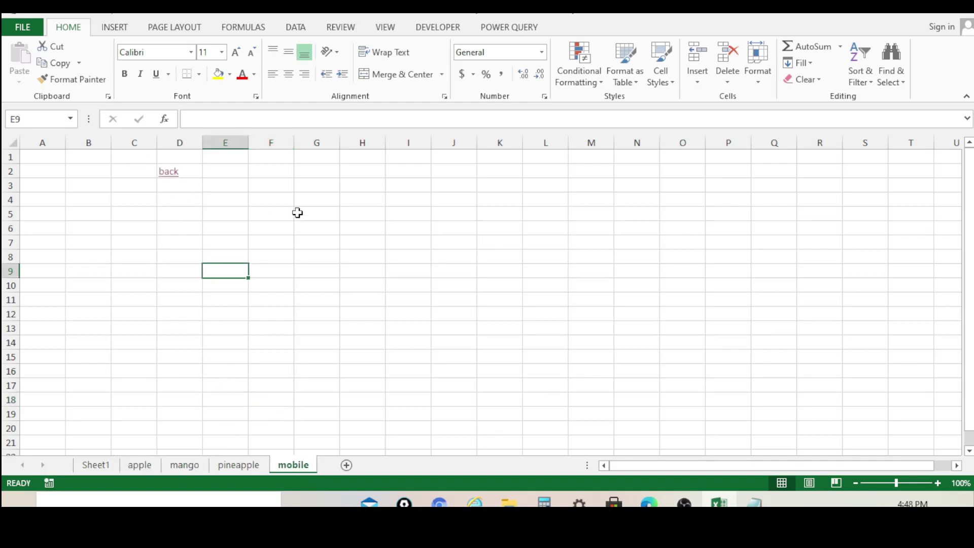
click(238, 466)
click(184, 465)
click(137, 466)
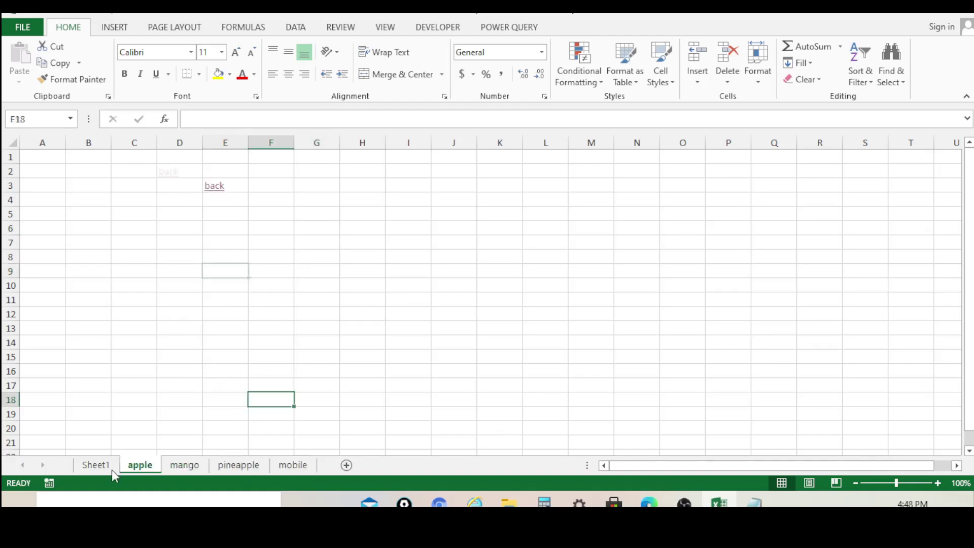
Step: Return to Sheet1 and test the link on the 4 in cell C7
click(96, 464)
click(246, 338)
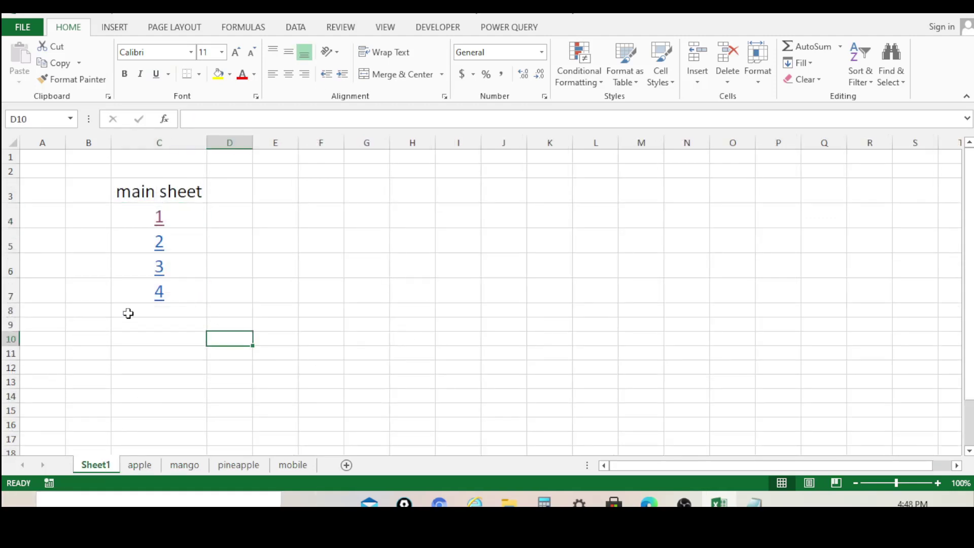
click(159, 292)
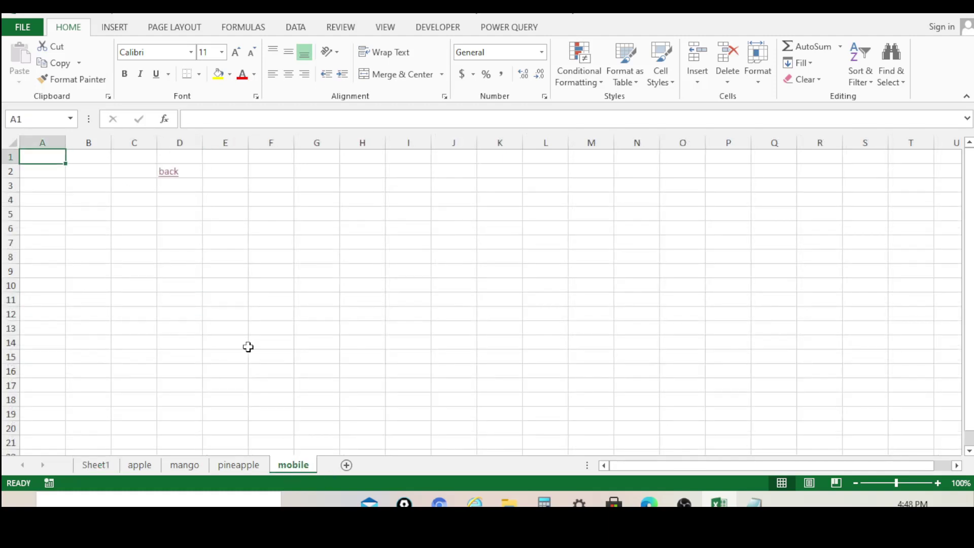
Step: Test the Sheet1 links on 3, 2 and 4, returning to Sheet1 through the back link each time
click(170, 172)
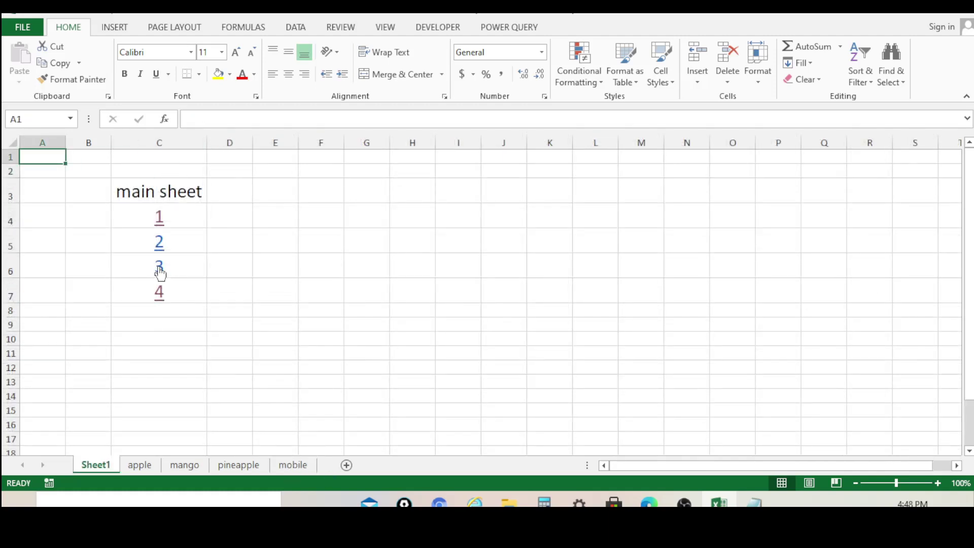
click(161, 268)
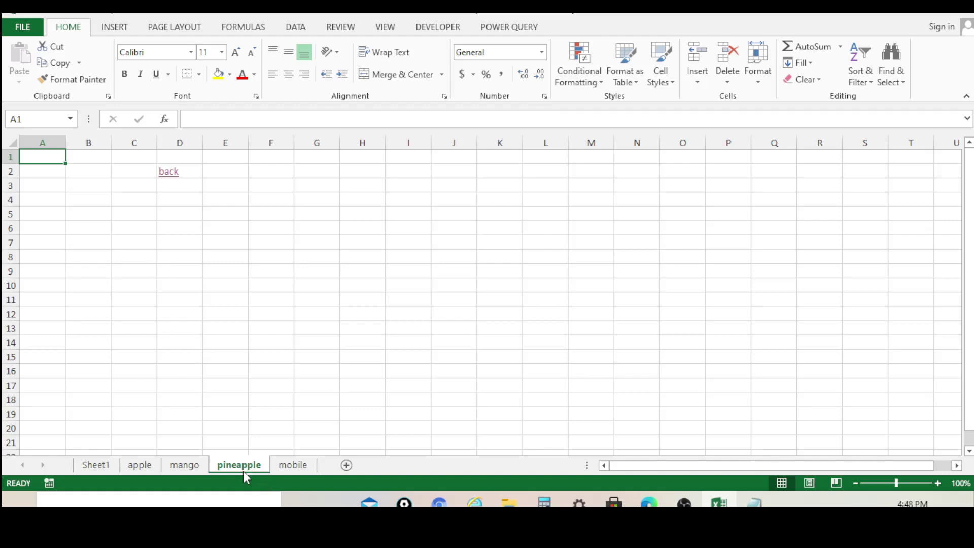
click(170, 175)
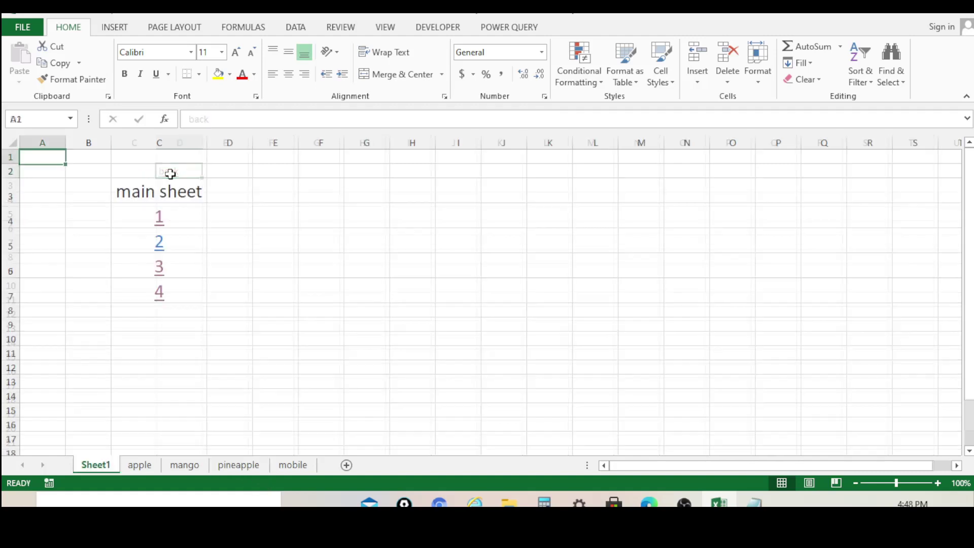
click(158, 246)
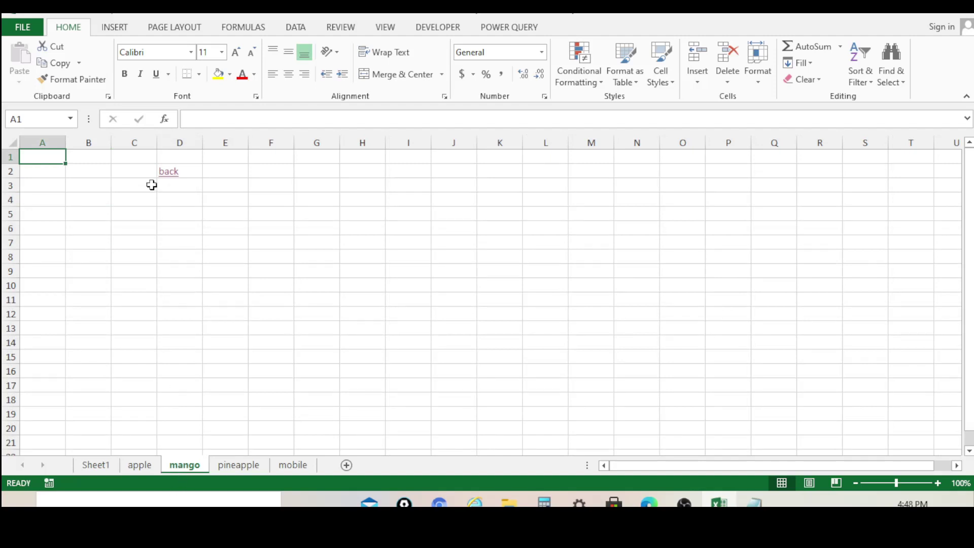
click(168, 172)
click(367, 313)
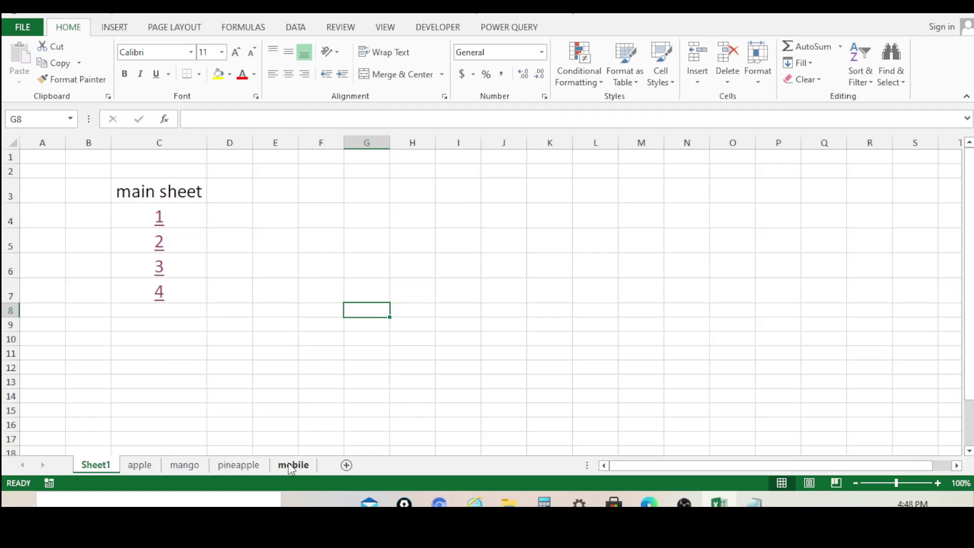
click(160, 292)
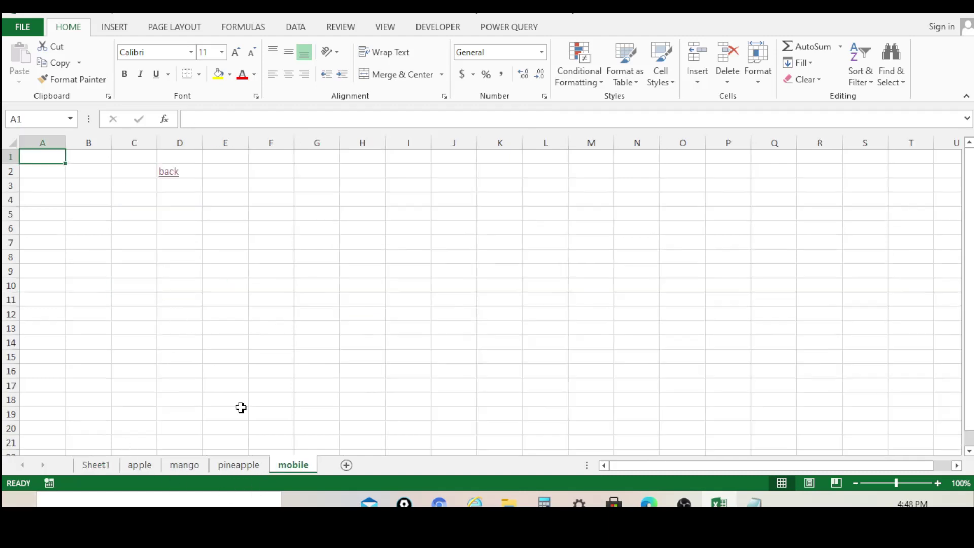
click(175, 181)
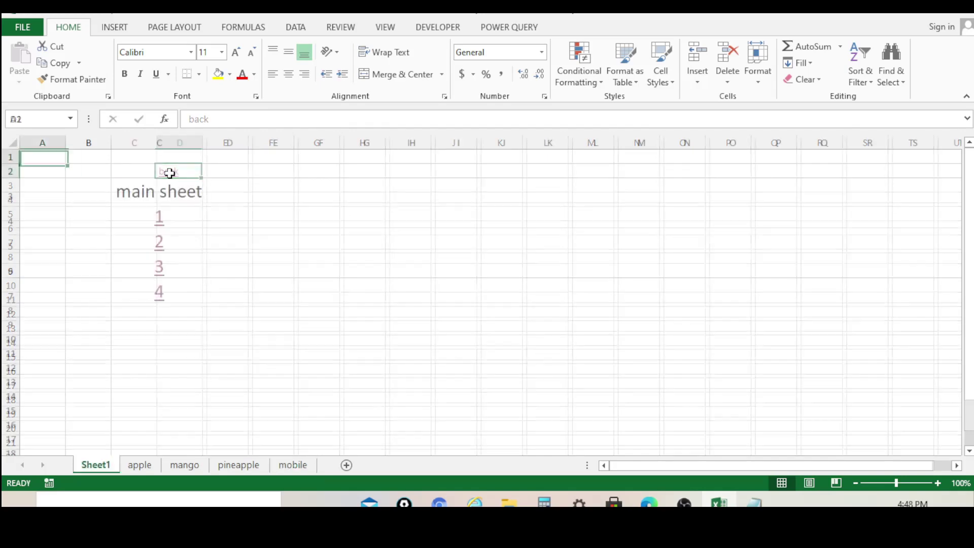
Step: Hide the mobile sheet
right_click(289, 466)
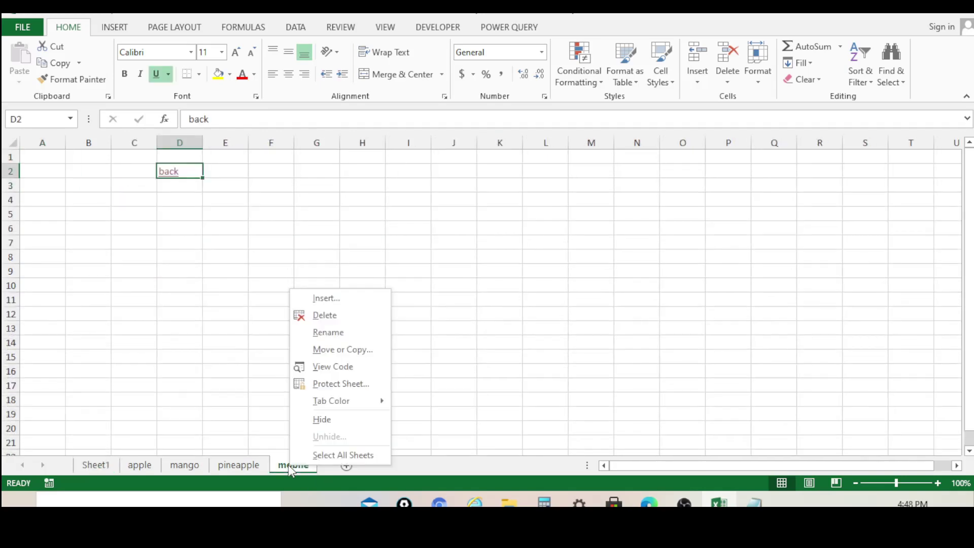
click(324, 424)
click(351, 388)
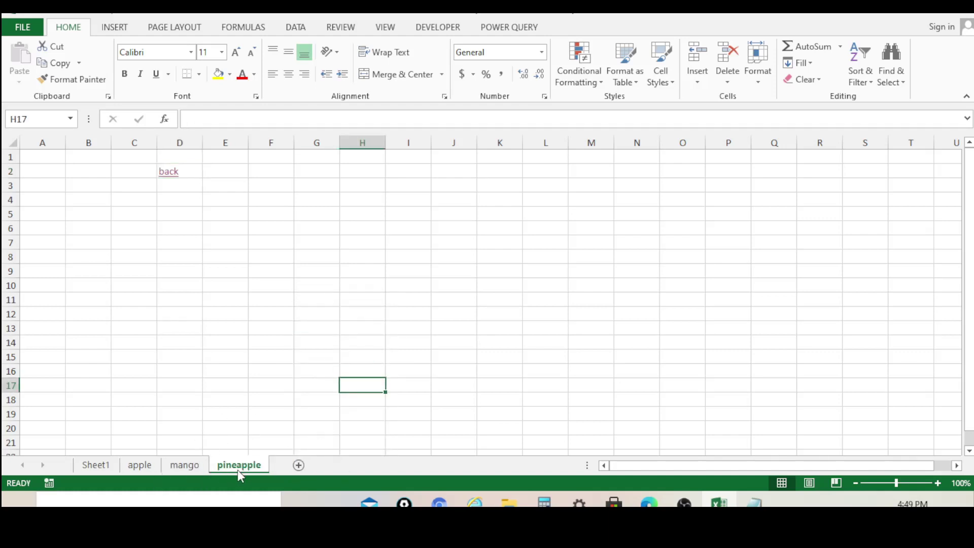
Step: Return to Sheet1 through the pineapple sheet's back link and test the link on the 4 to the hidden mobile sheet
click(166, 171)
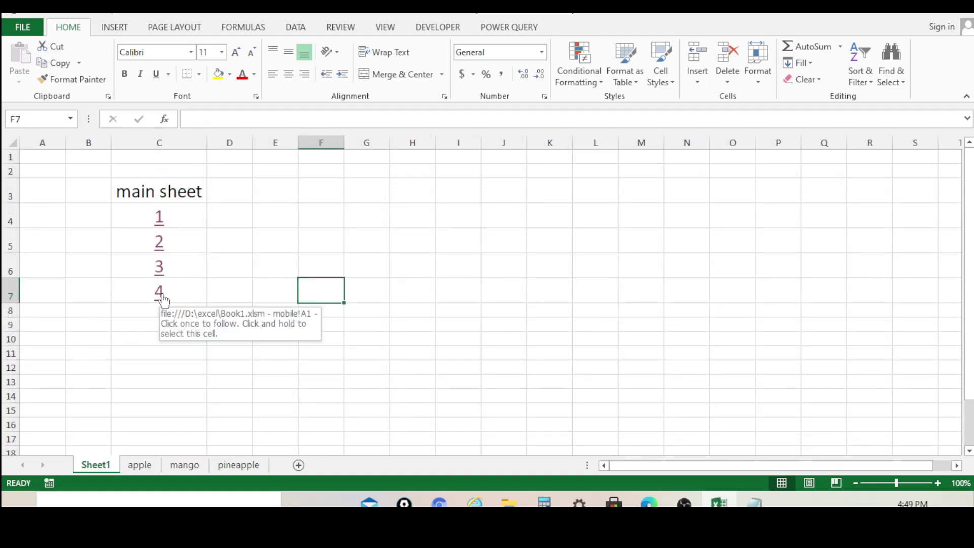
click(160, 300)
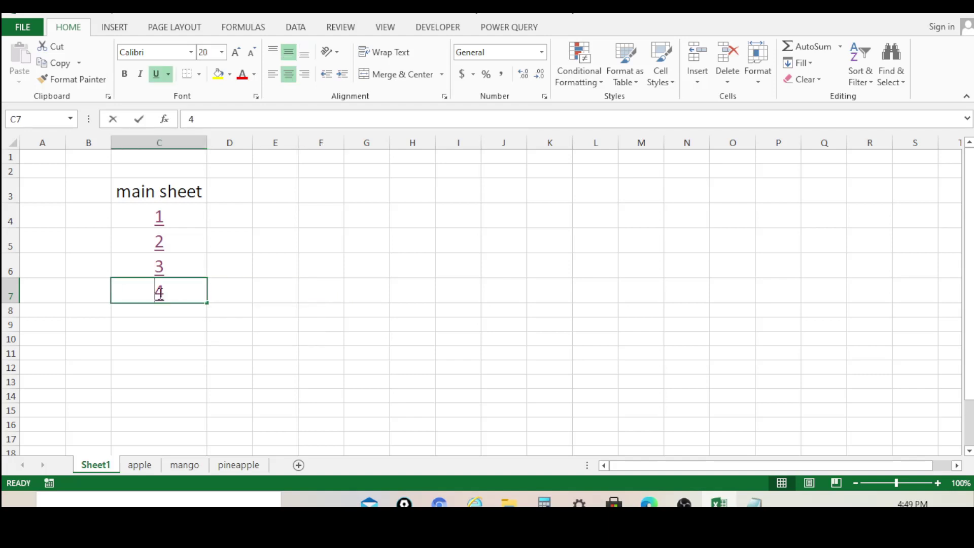
click(308, 292)
click(163, 297)
click(346, 344)
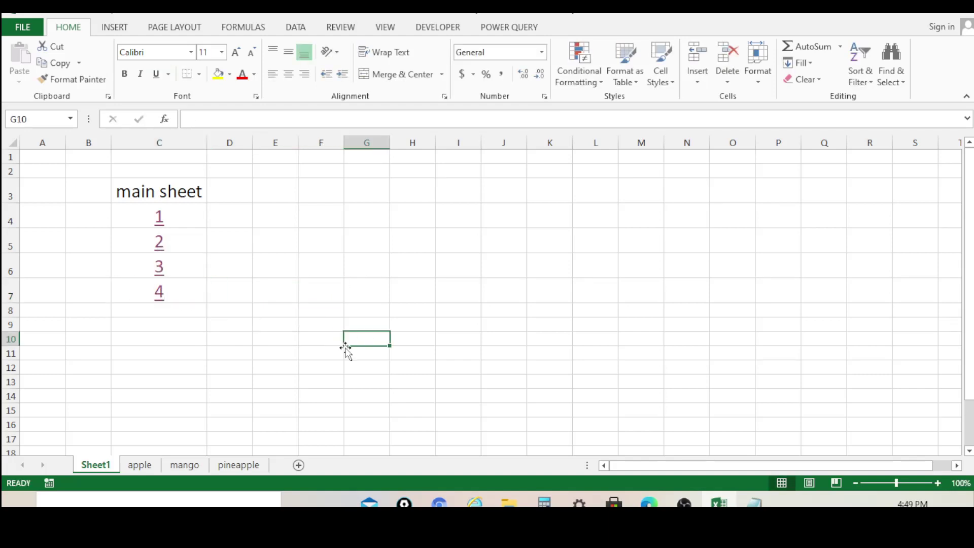
Step: Test the link on the 3 to the pineapple sheet and return to Sheet1 through its back link
click(236, 466)
click(95, 465)
click(162, 275)
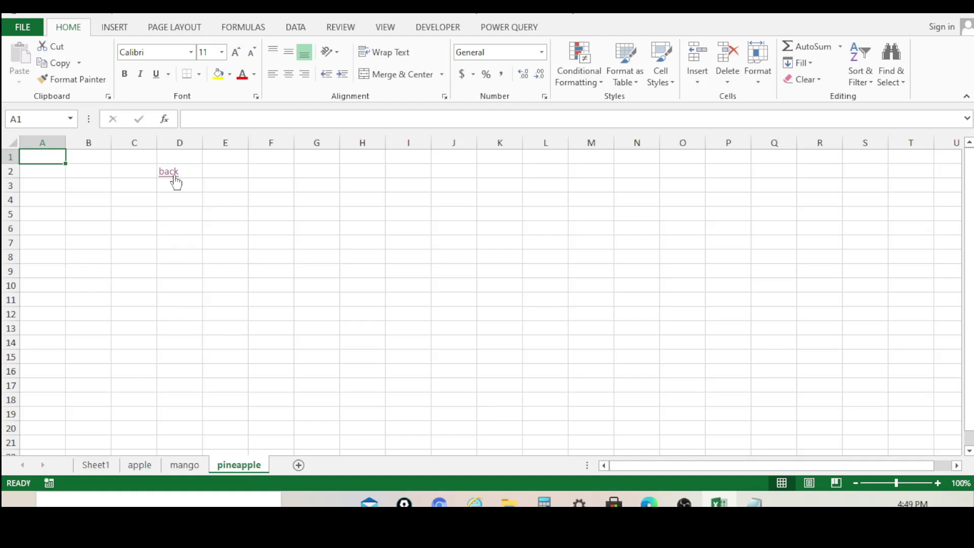
click(172, 173)
Step: Hide the pineapple sheet
click(252, 472)
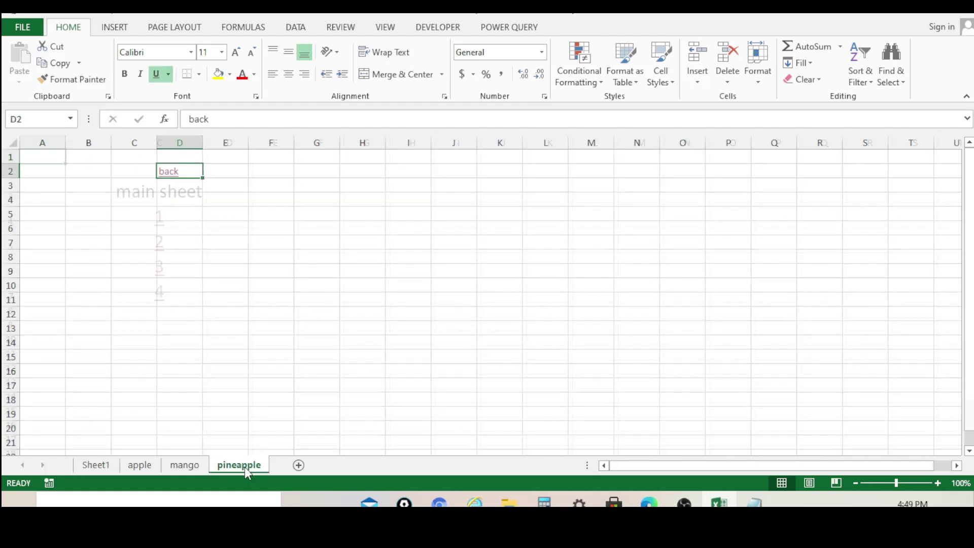
right_click(240, 465)
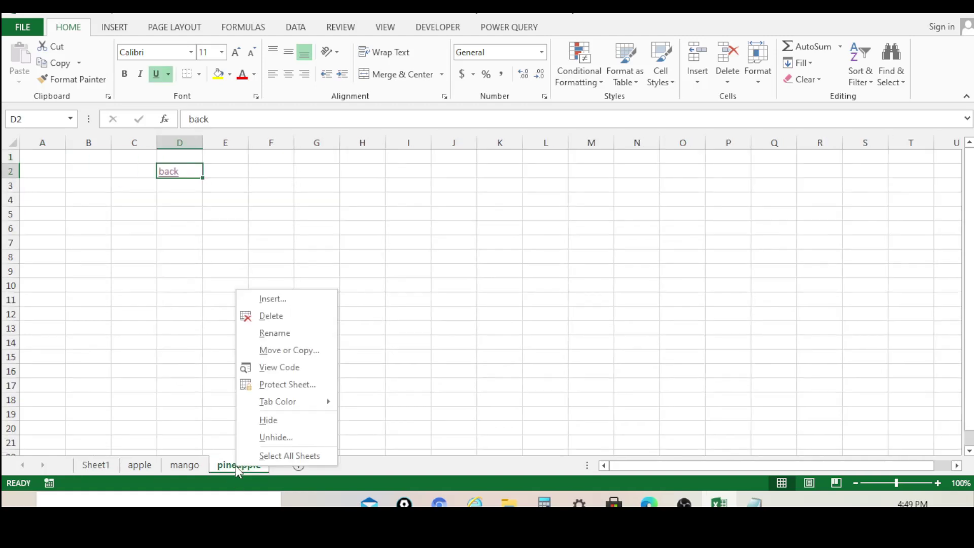
click(269, 421)
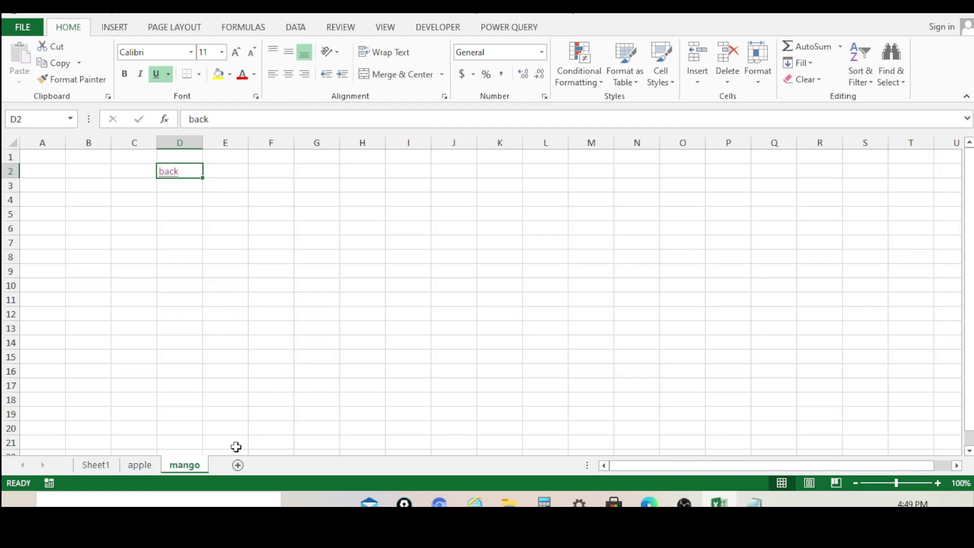
Step: Return to Sheet1 through the mango sheet's back link and test the link on the 3 to the hidden pineapple sheet
click(168, 173)
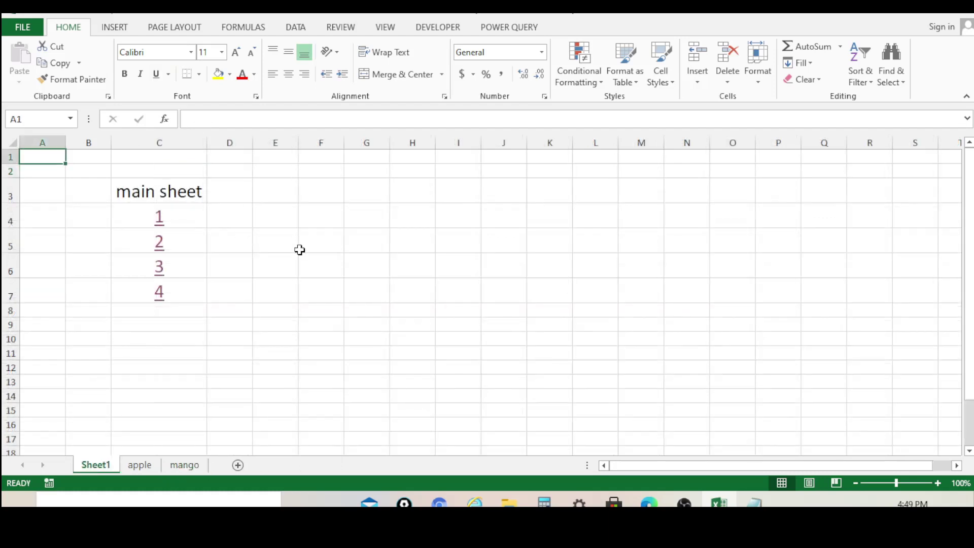
click(307, 258)
click(158, 273)
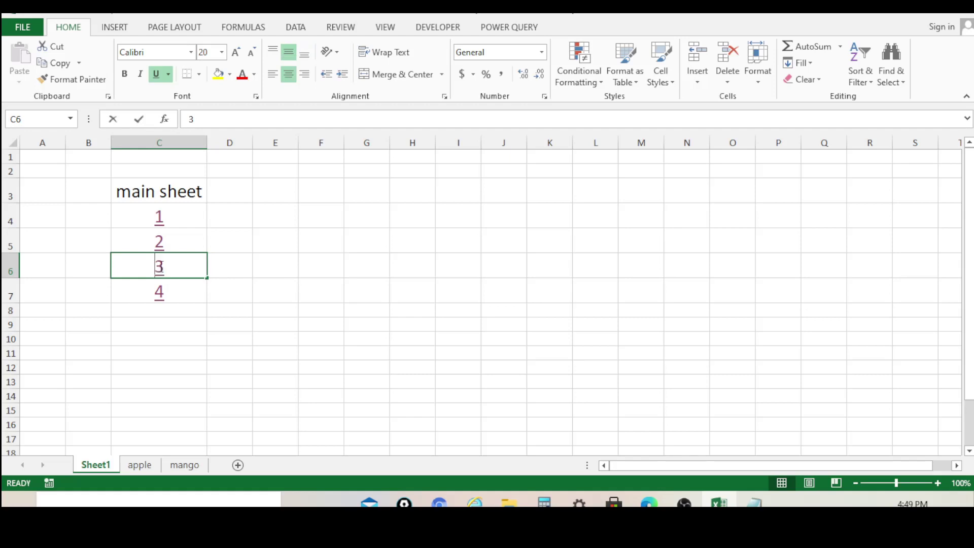
click(397, 281)
click(180, 421)
click(185, 465)
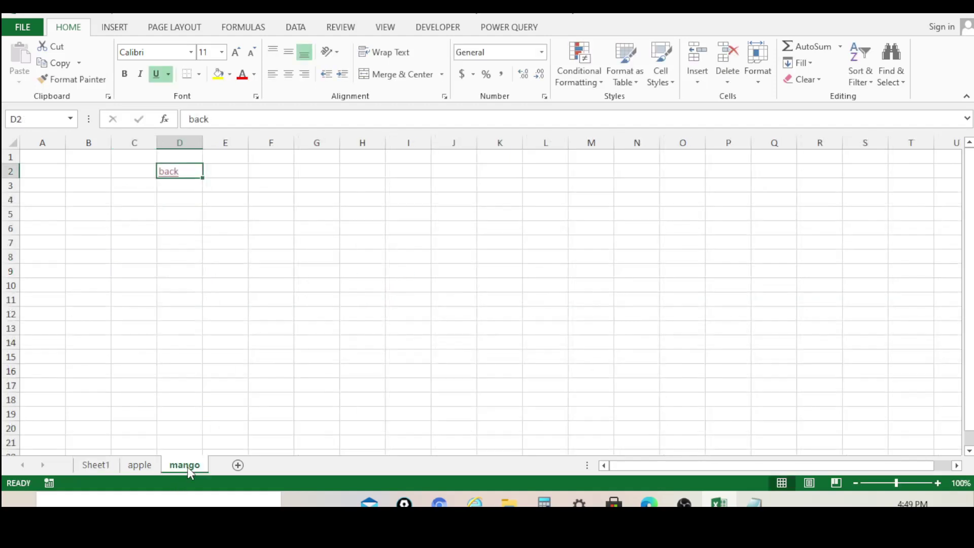
click(251, 336)
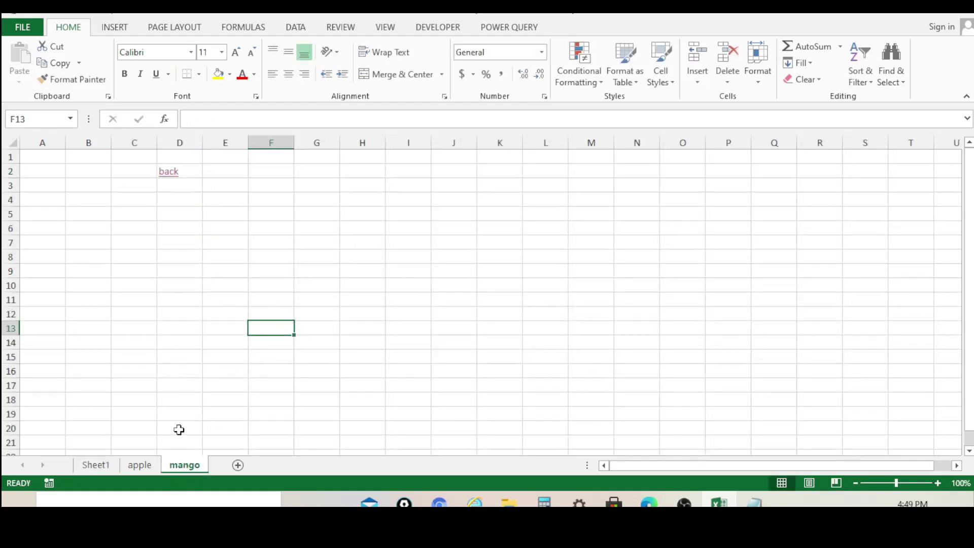
right_click(193, 472)
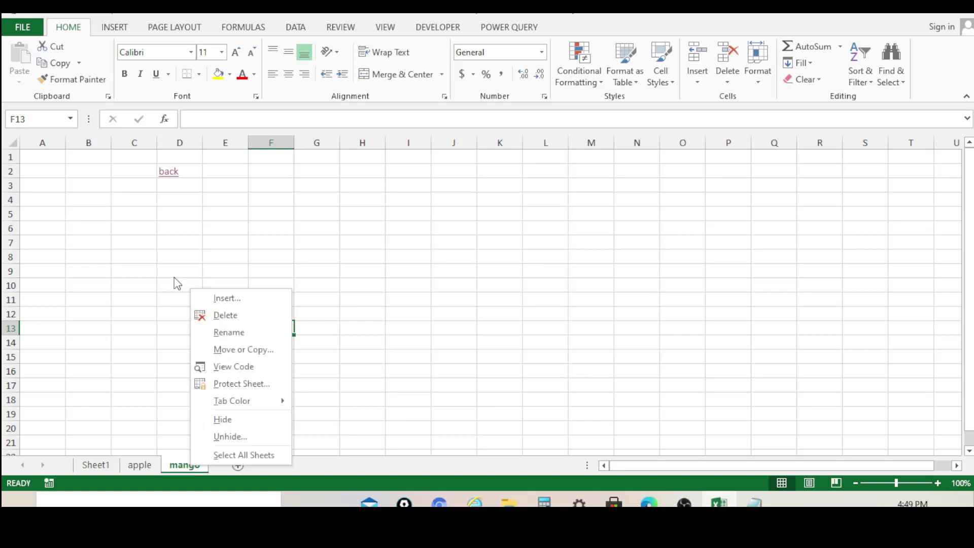
key(Escape)
Step: Test the links on 4 and 2 from Sheet1, returning from the mango sheet through its back link
click(93, 465)
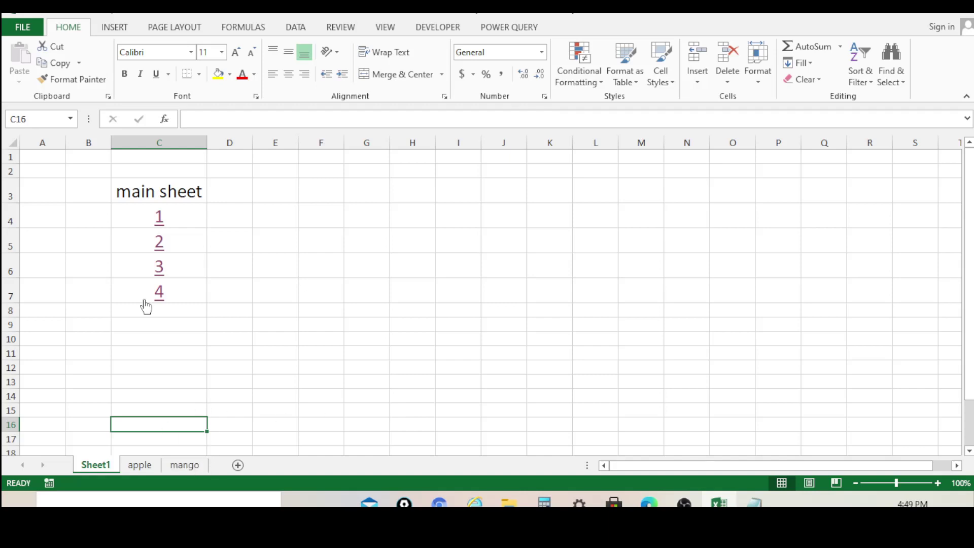
click(159, 303)
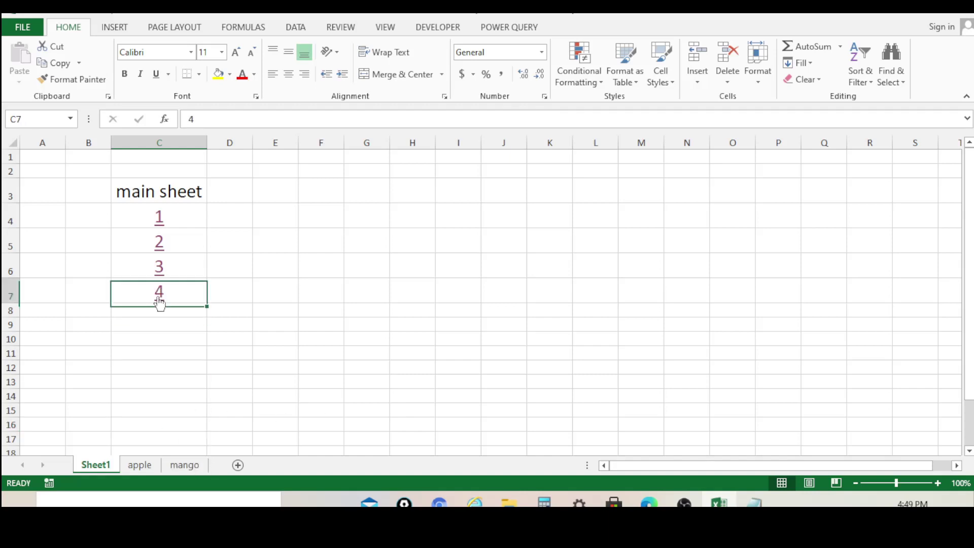
click(155, 243)
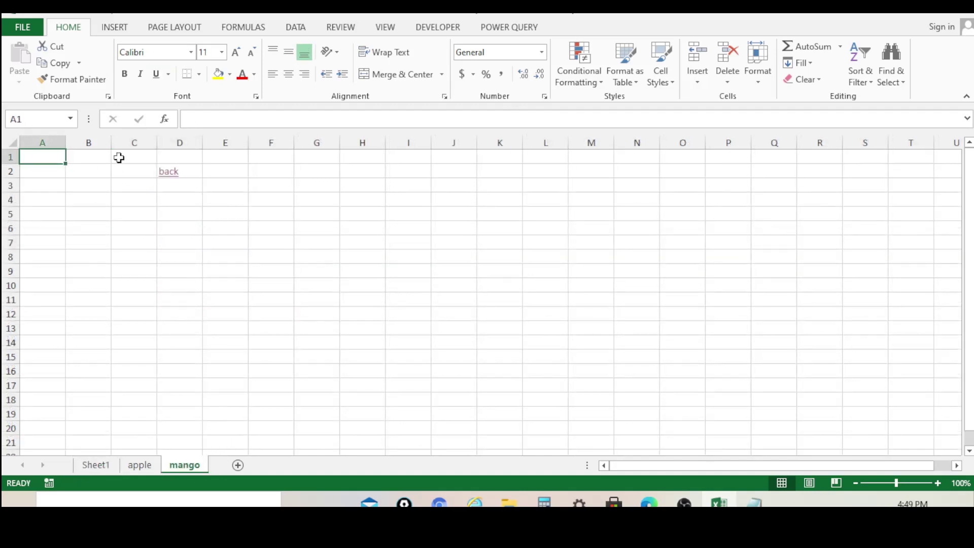
click(170, 172)
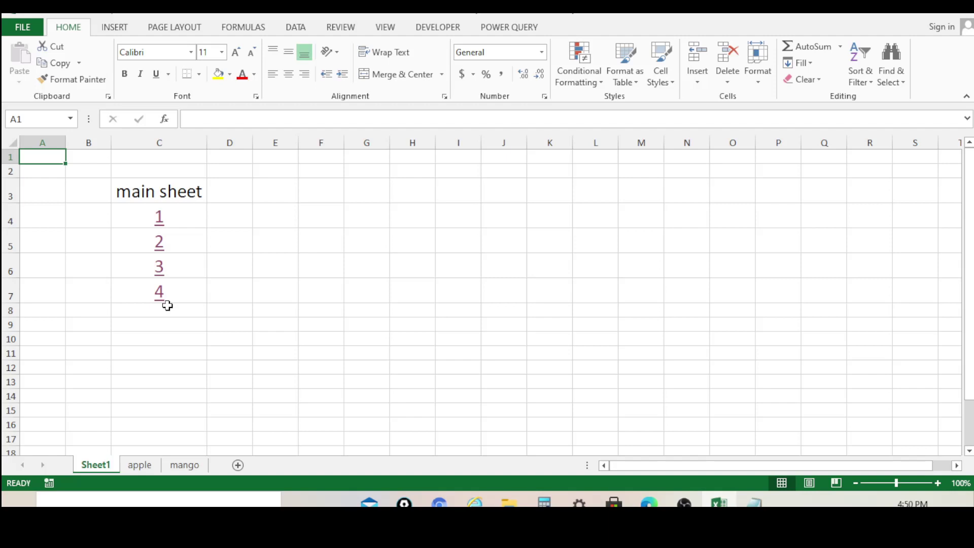
Step: Unhide the pineapple sheet
click(201, 468)
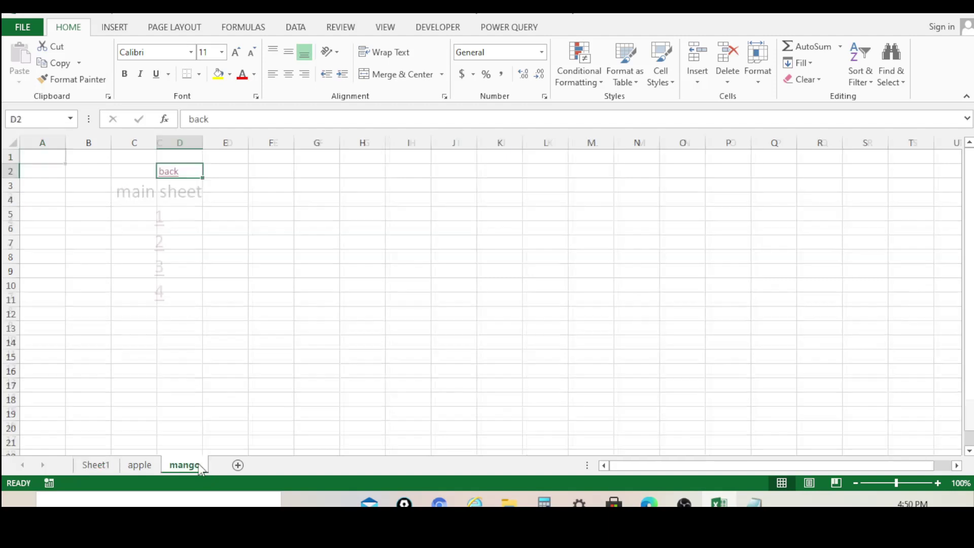
right_click(201, 467)
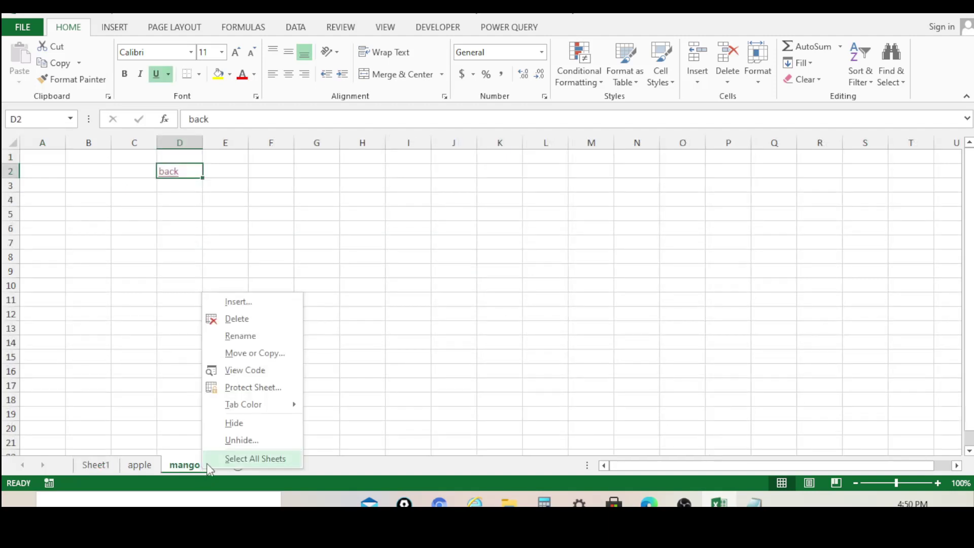
click(248, 440)
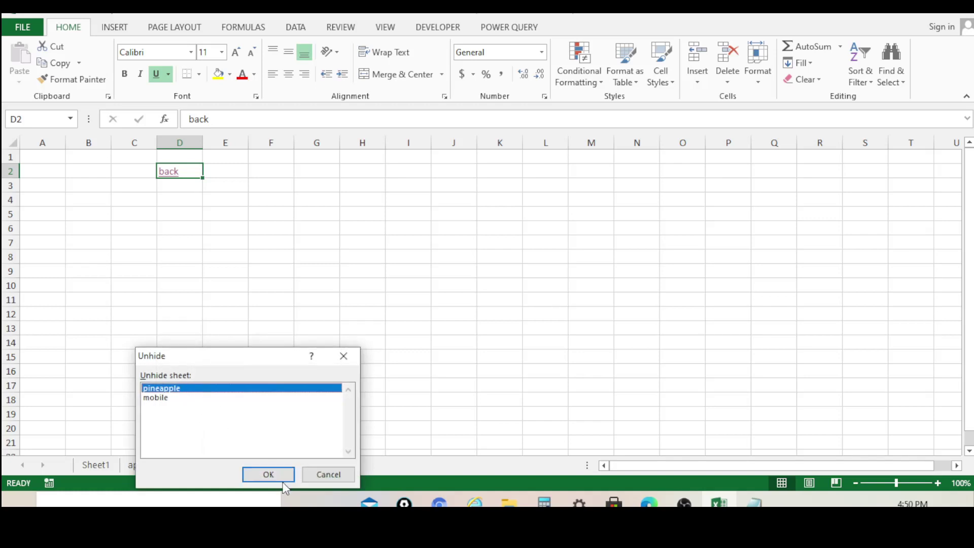
click(243, 471)
Step: Unhide the mobile sheet
right_click(236, 467)
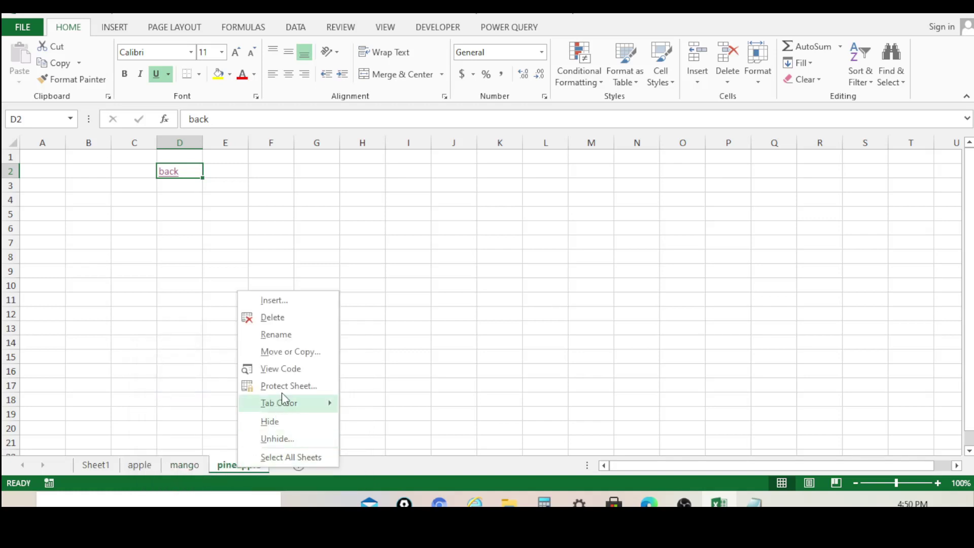
click(274, 438)
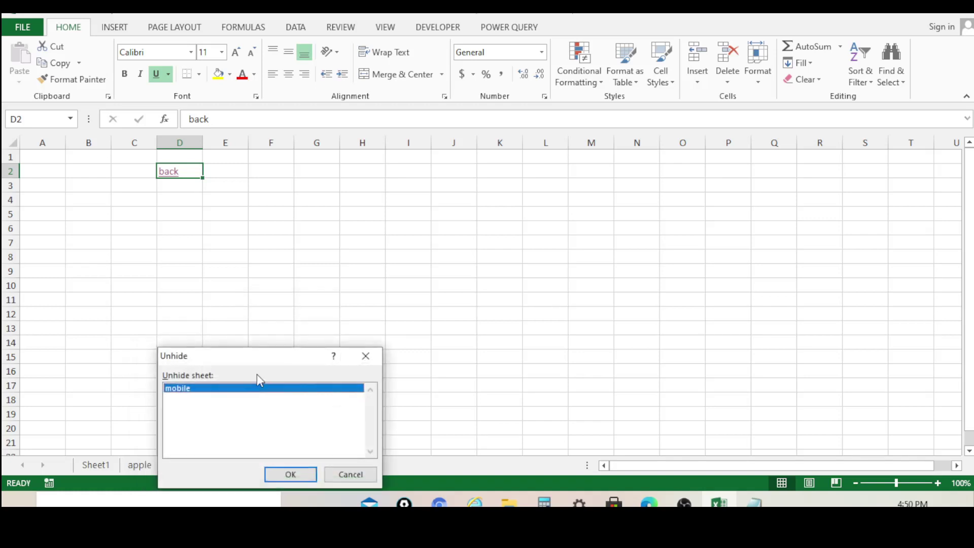
click(279, 473)
click(319, 371)
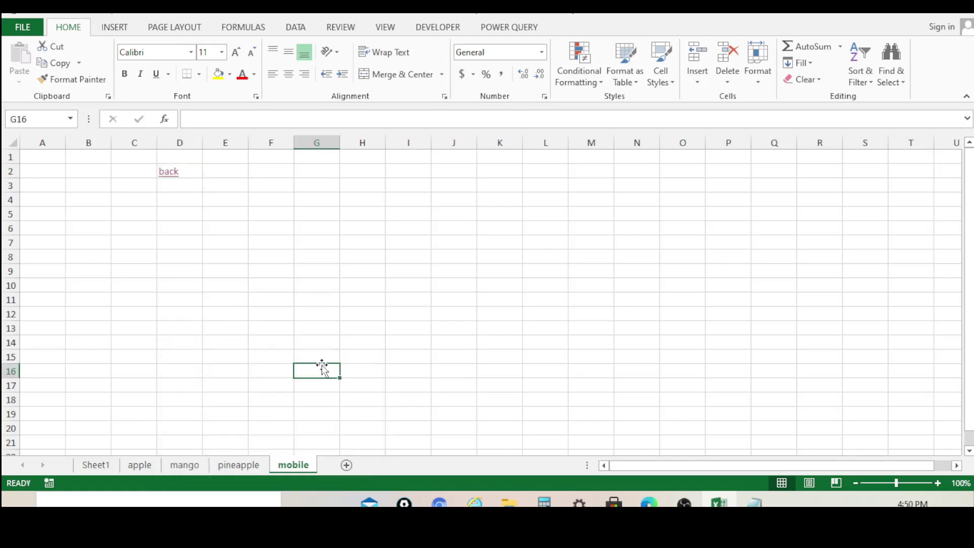
Step: Look through the pineapple, mango and apple sheets and return to Sheet1
click(238, 464)
click(185, 465)
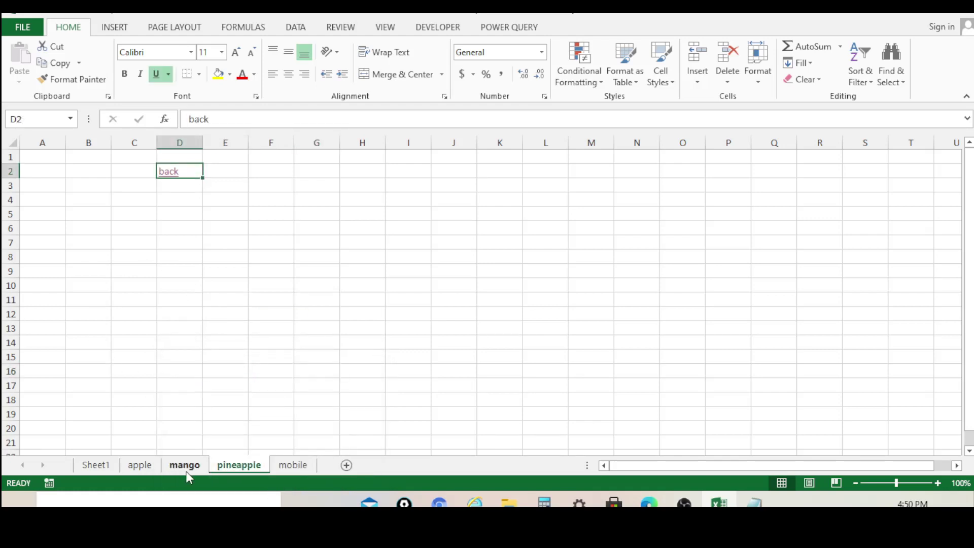
click(140, 465)
click(96, 464)
click(324, 323)
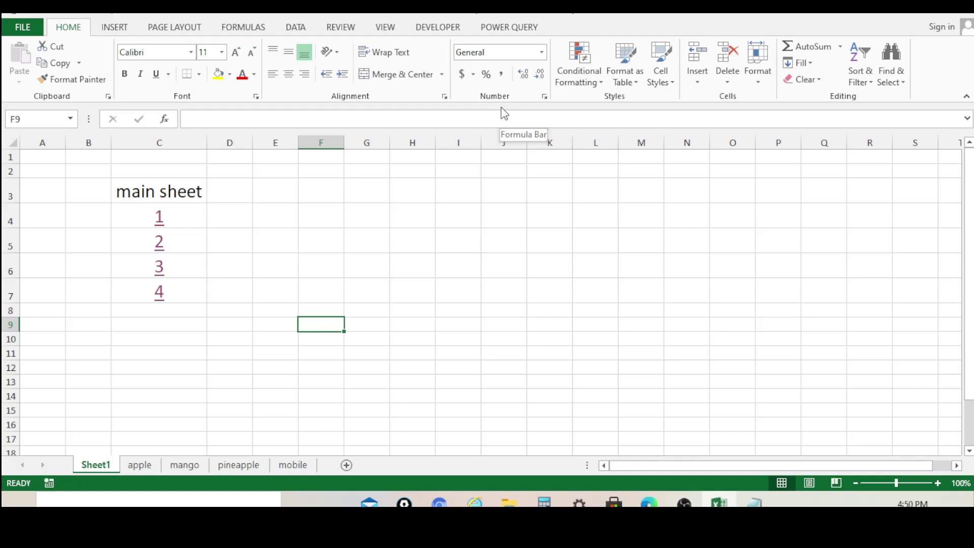
Step: In the Customize Ribbon options, choose commands from Macros and make sure the Developer main tab is enabled
click(407, 287)
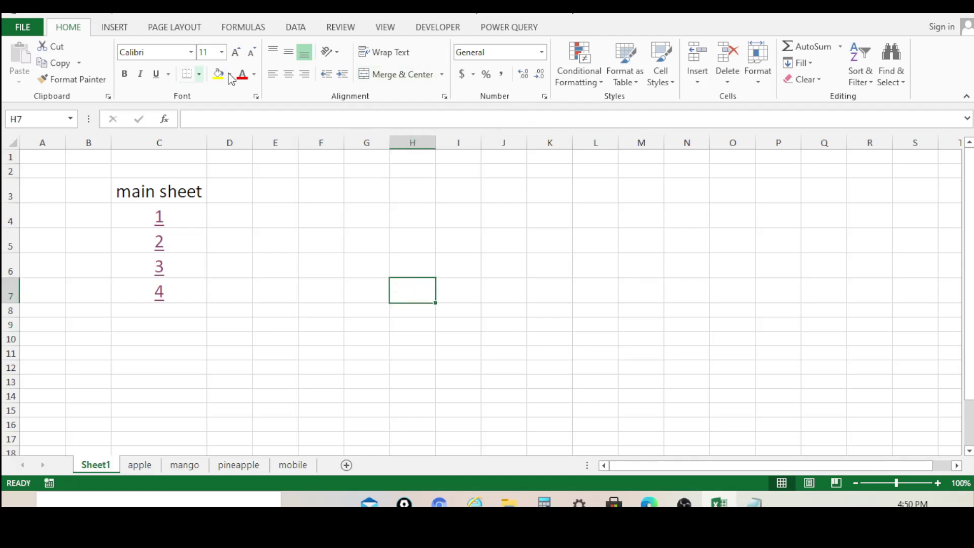
click(431, 30)
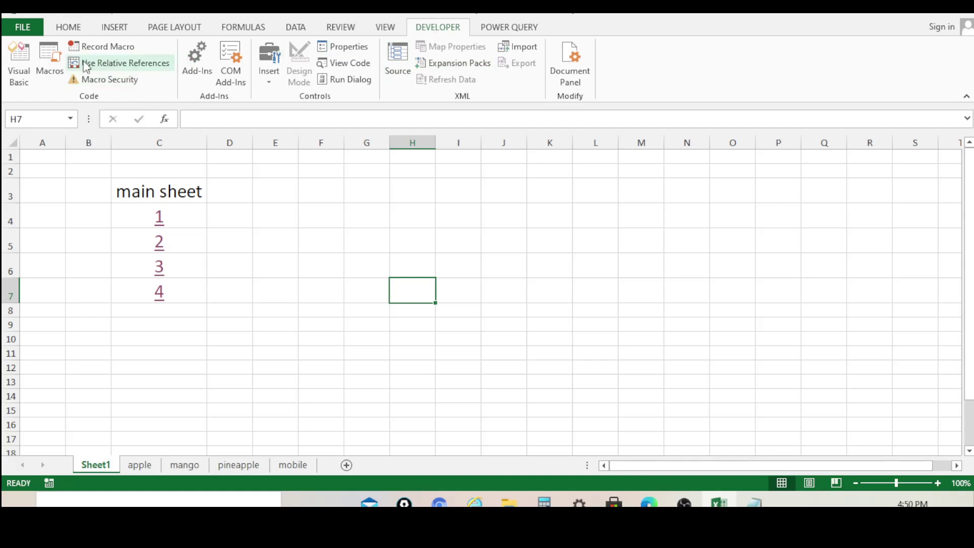
click(29, 28)
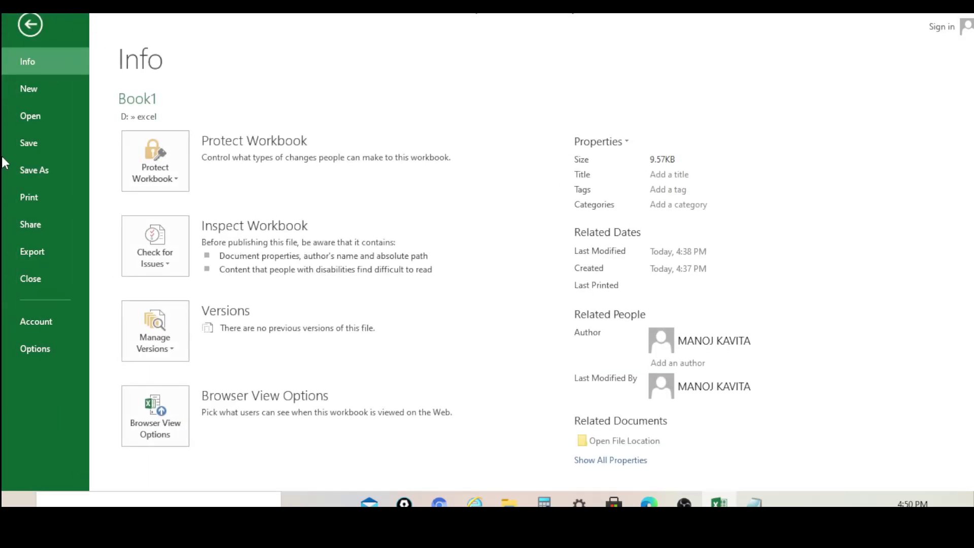
click(33, 350)
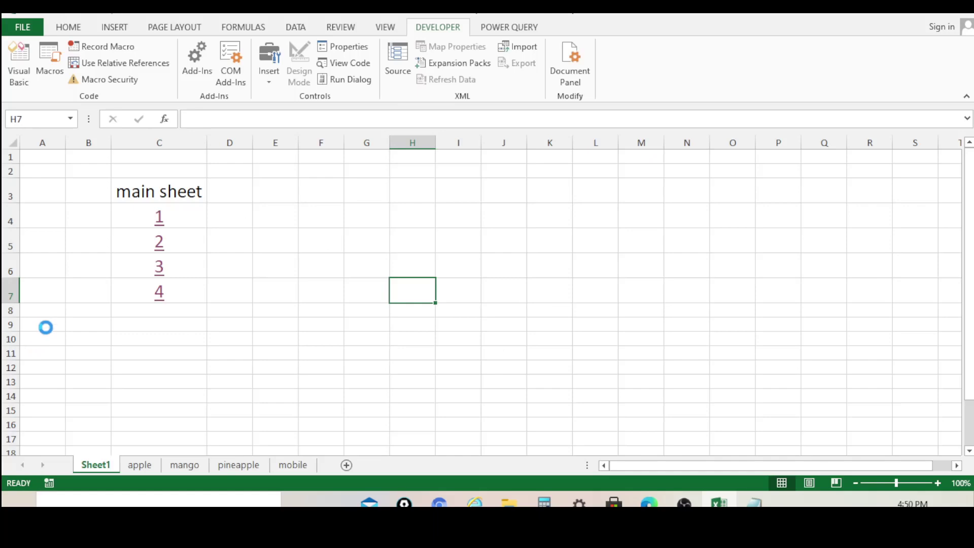
drag(560, 19, 506, 42)
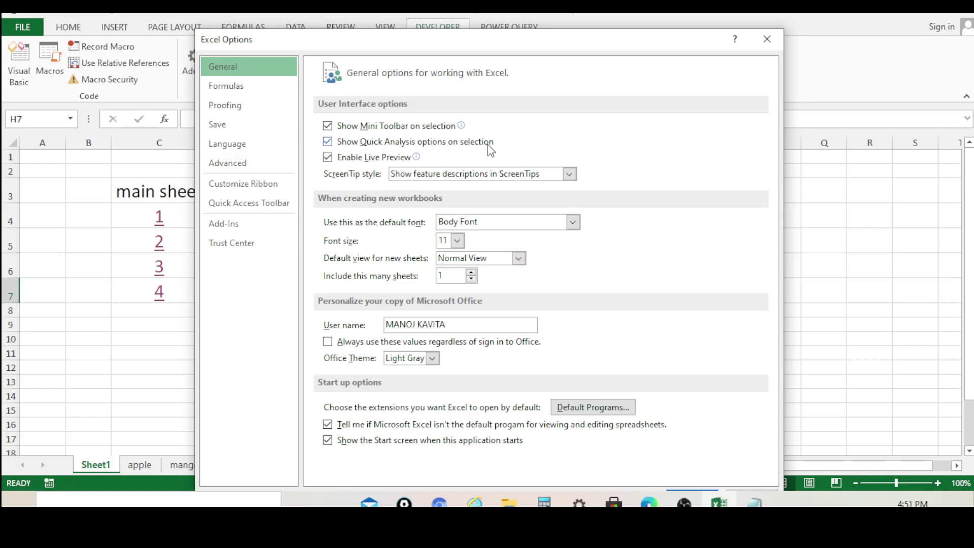
drag(472, 49, 493, 28)
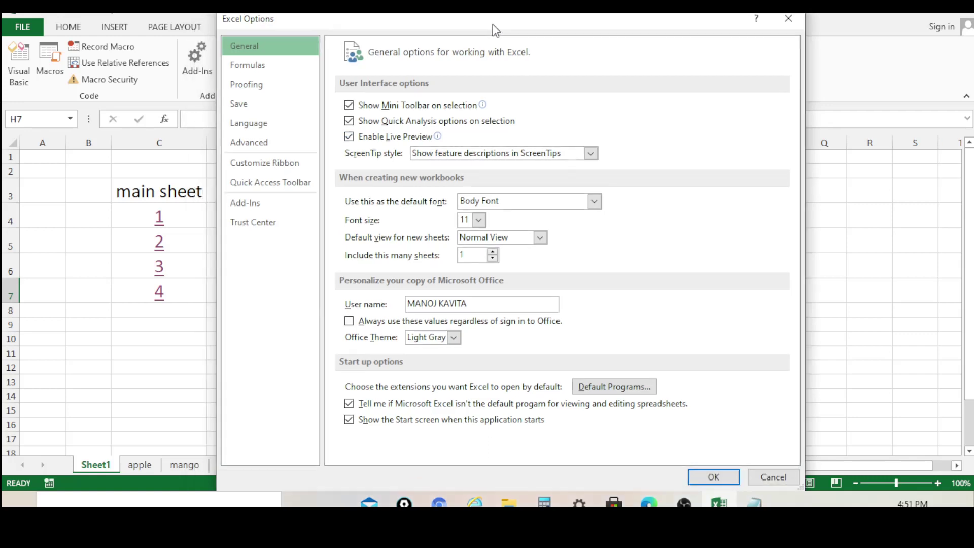
click(247, 168)
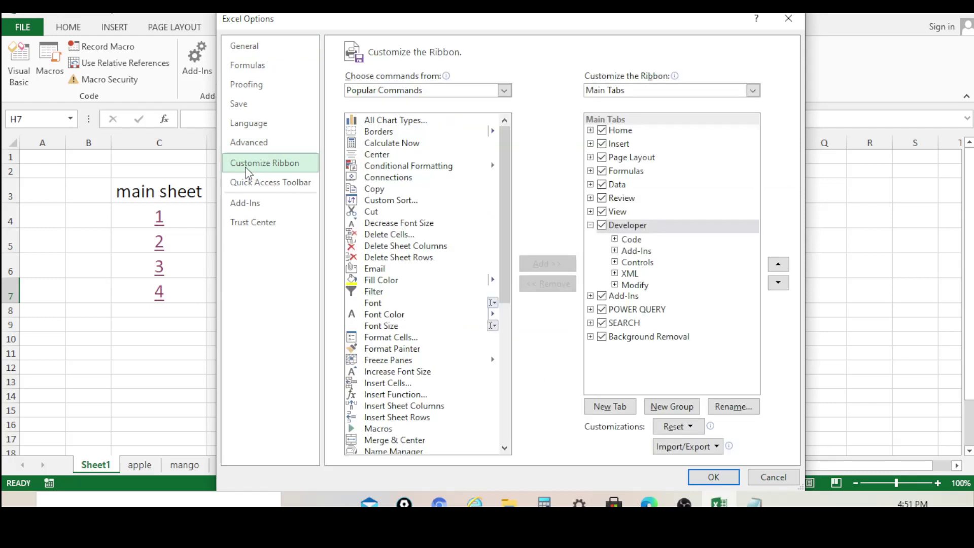
click(505, 91)
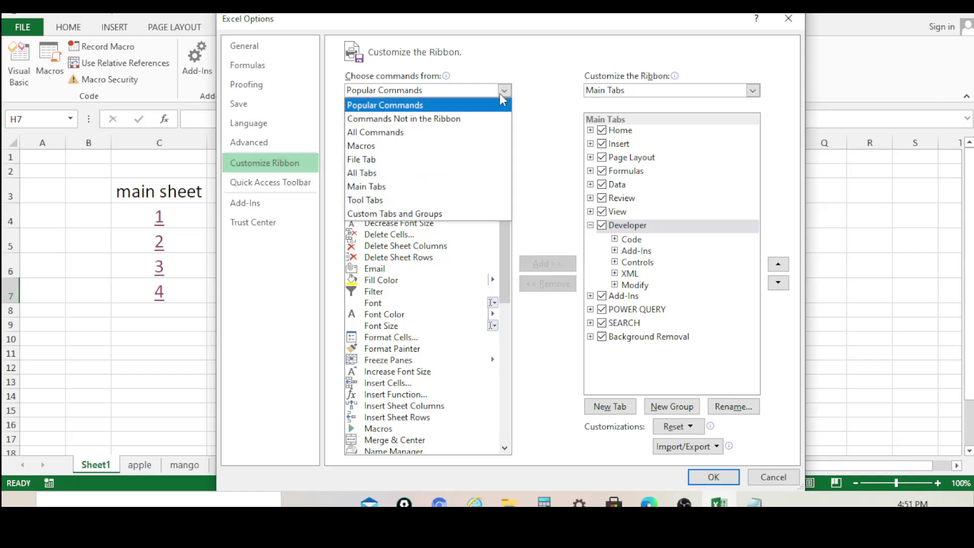
click(406, 148)
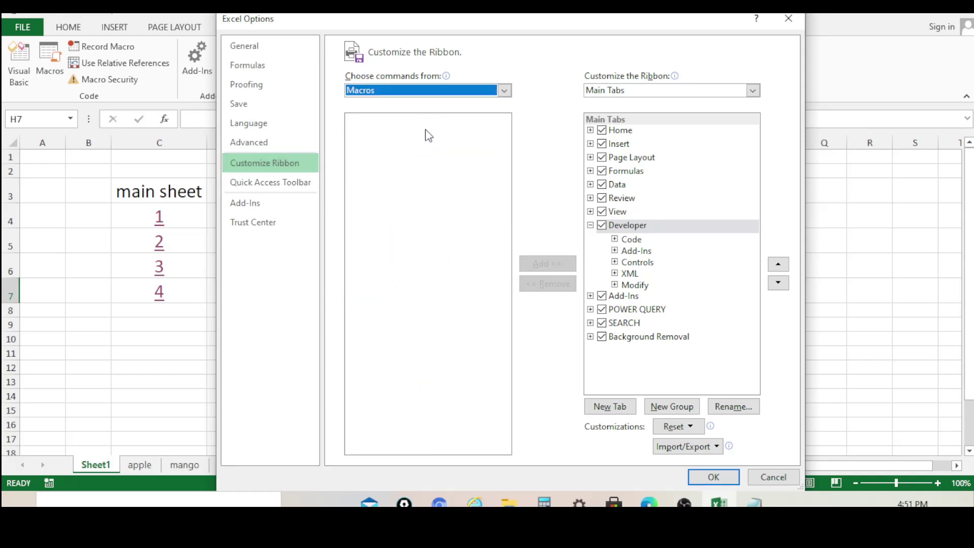
click(602, 228)
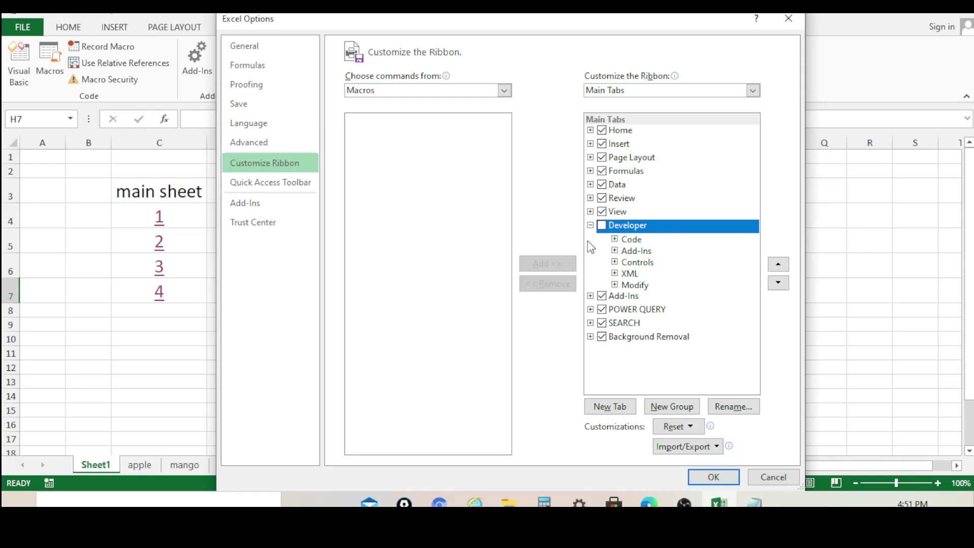
click(601, 228)
click(725, 478)
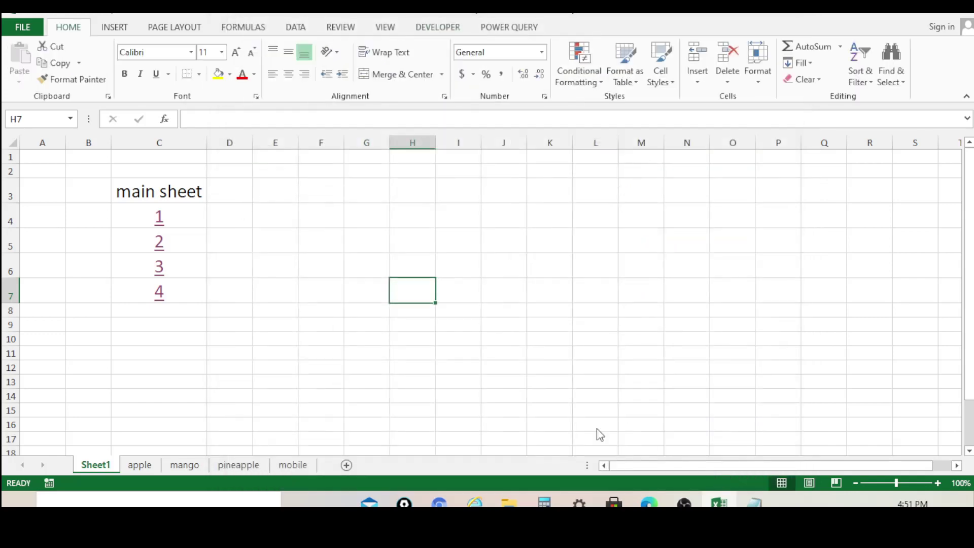
click(484, 325)
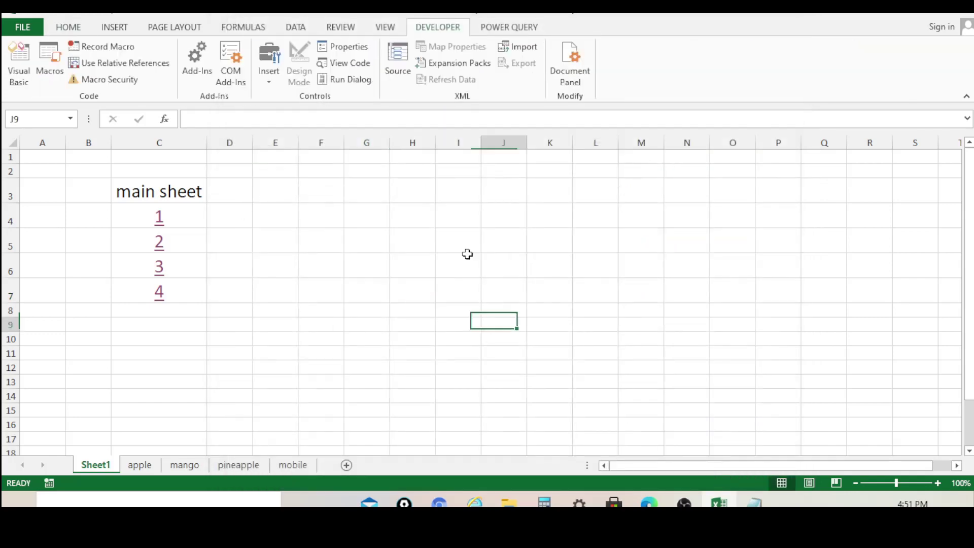
click(413, 289)
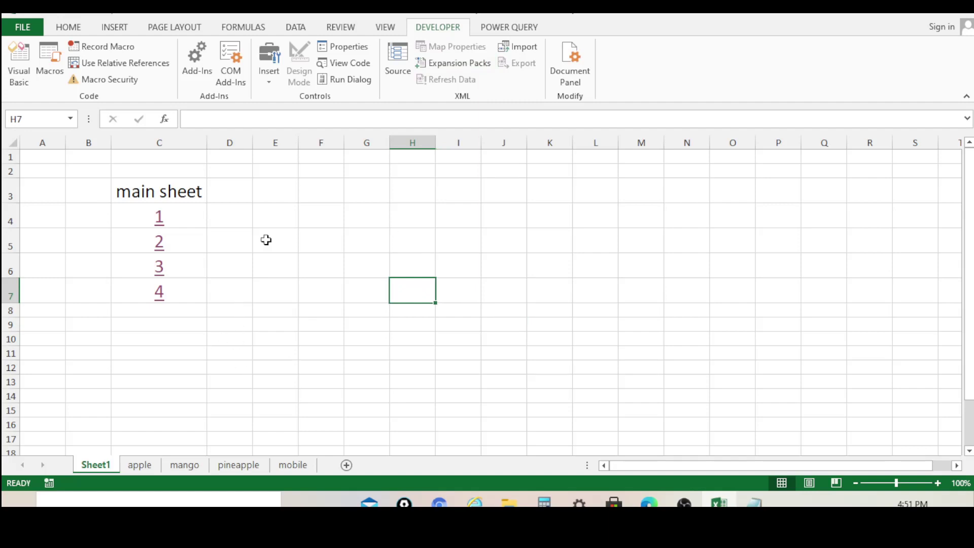
click(158, 369)
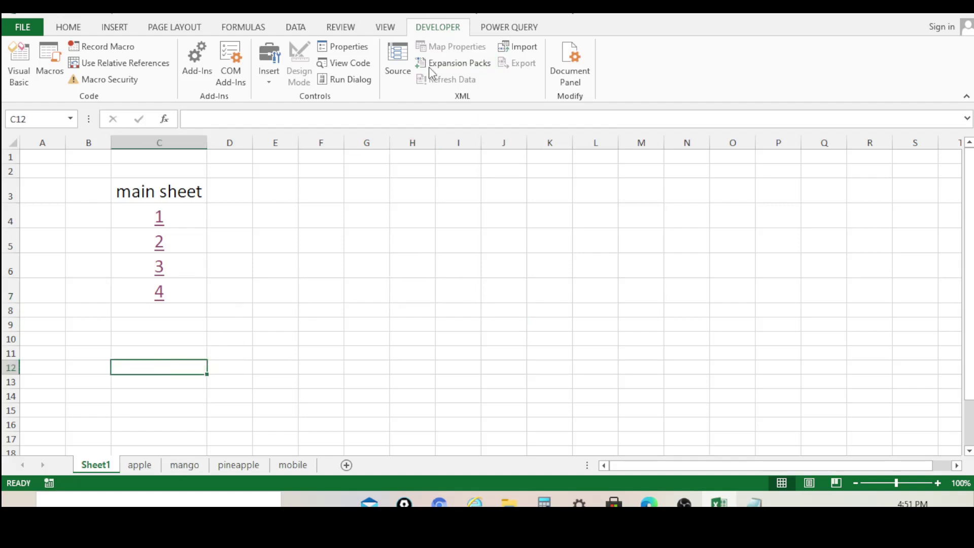
Step: Open the Visual Basic editor and show the code window of Sheet1 in the Book1.xlsm project
click(23, 68)
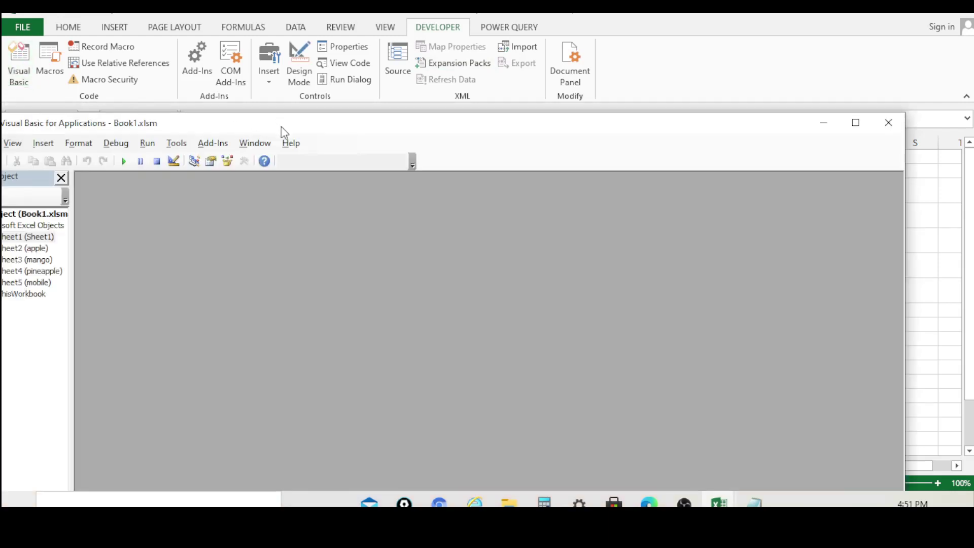
drag(281, 126, 424, 44)
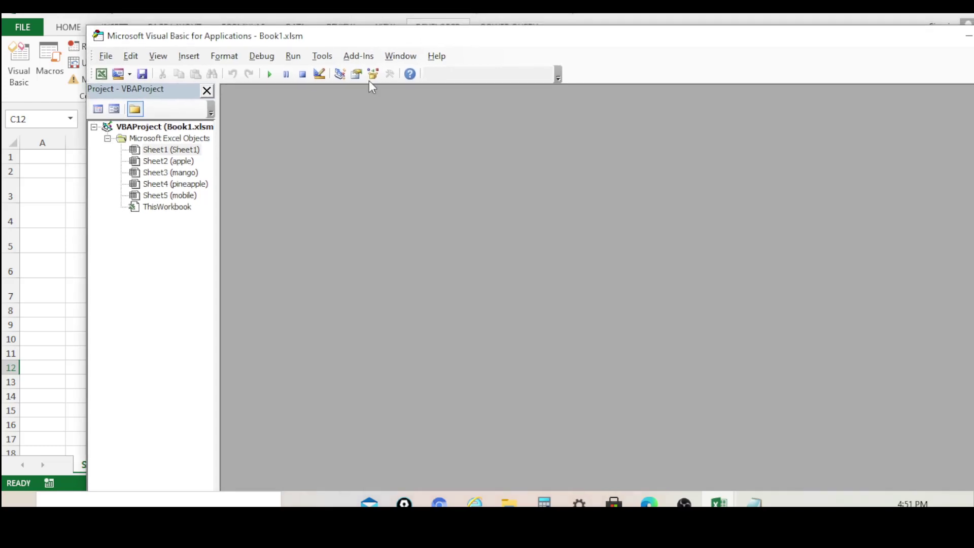
click(174, 150)
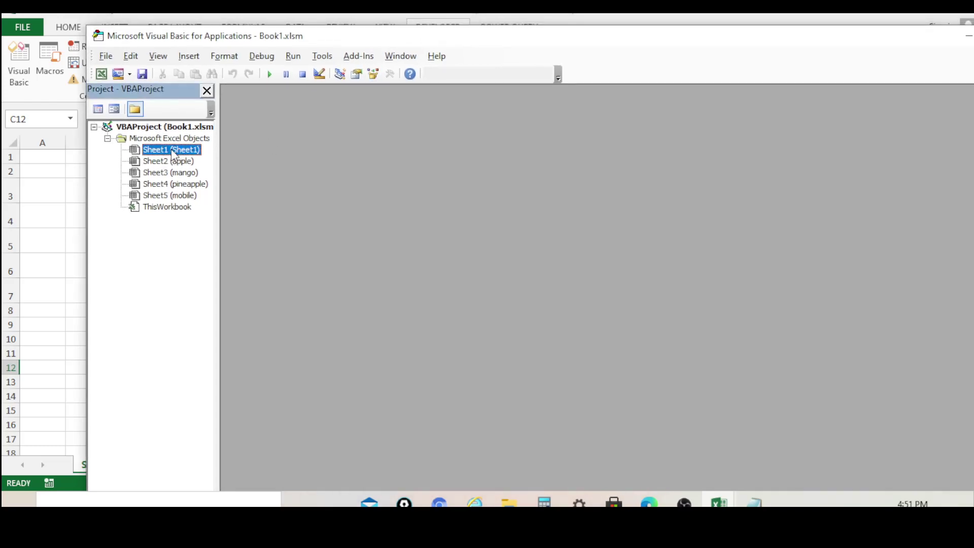
double_click(174, 151)
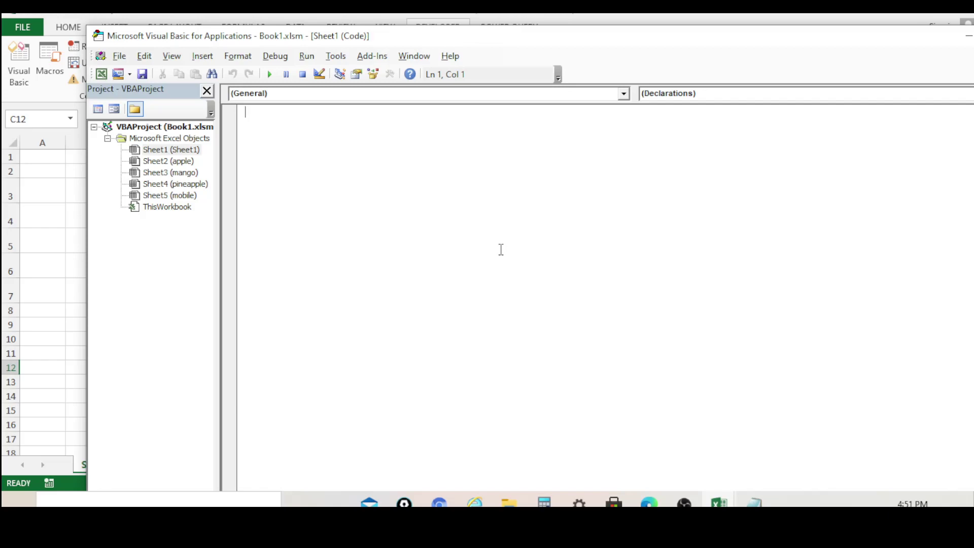
click(177, 149)
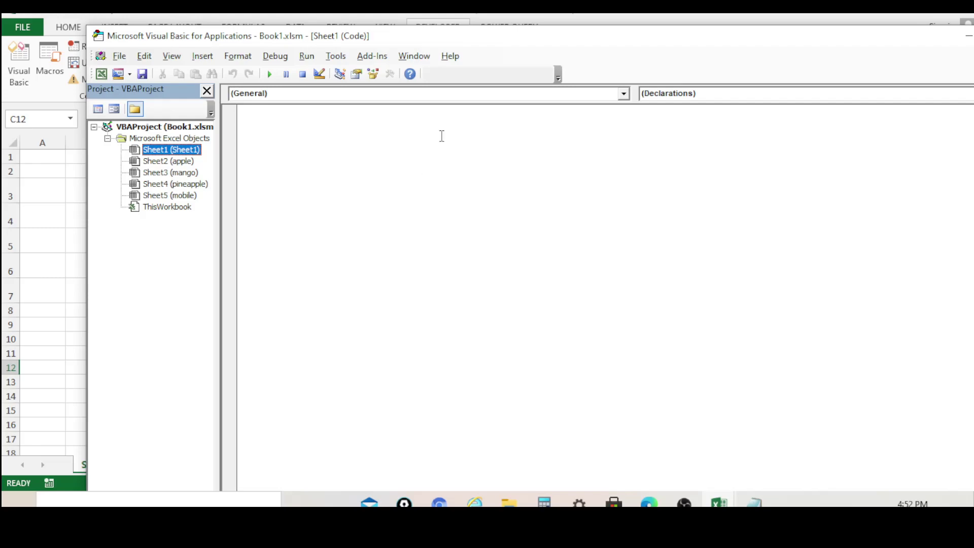
drag(595, 40, 559, 27)
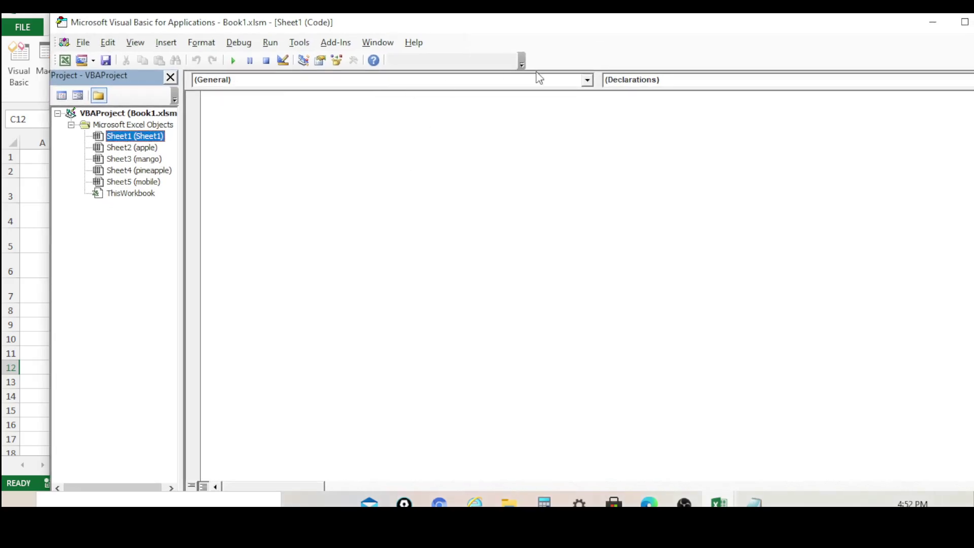
Step: Insert a Worksheet event procedure for FollowHyperlink in Sheet1's code
click(588, 80)
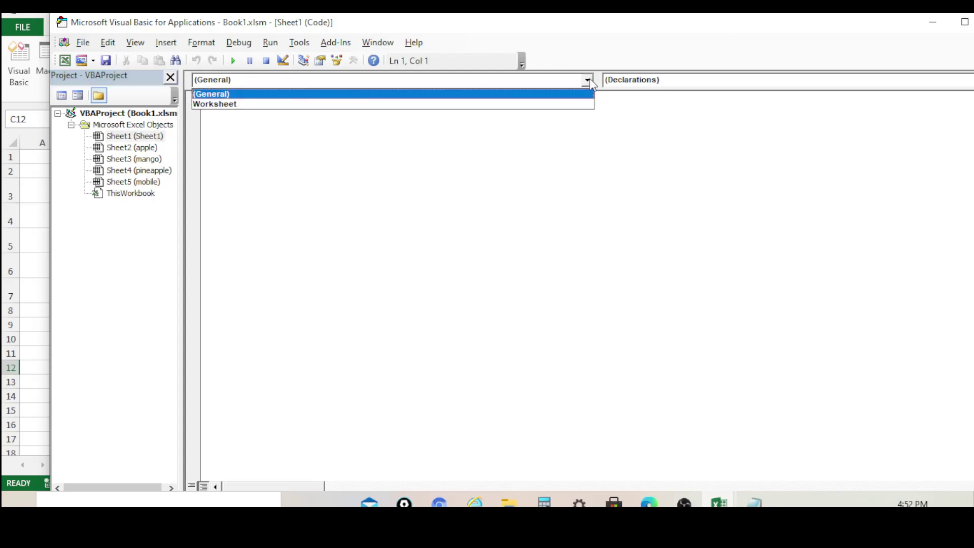
click(244, 105)
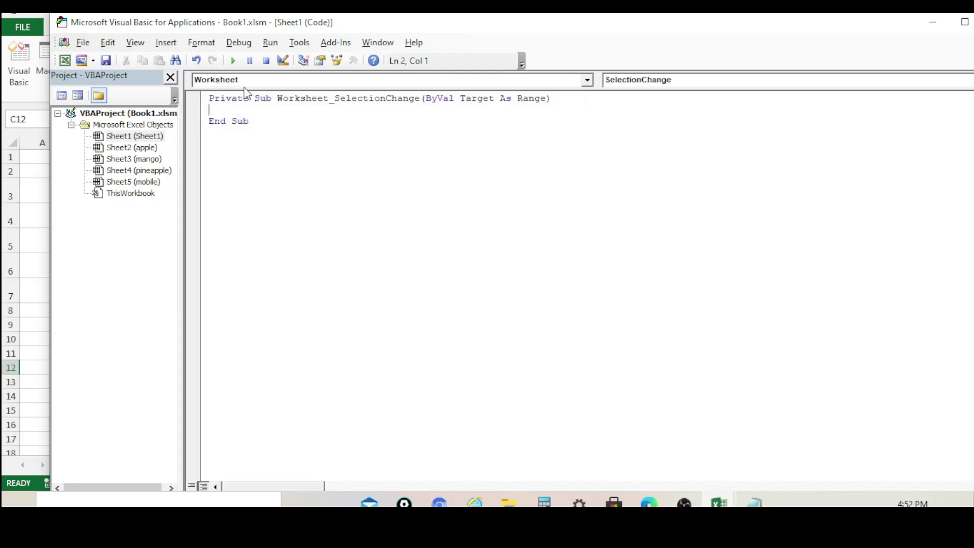
drag(673, 22, 571, 13)
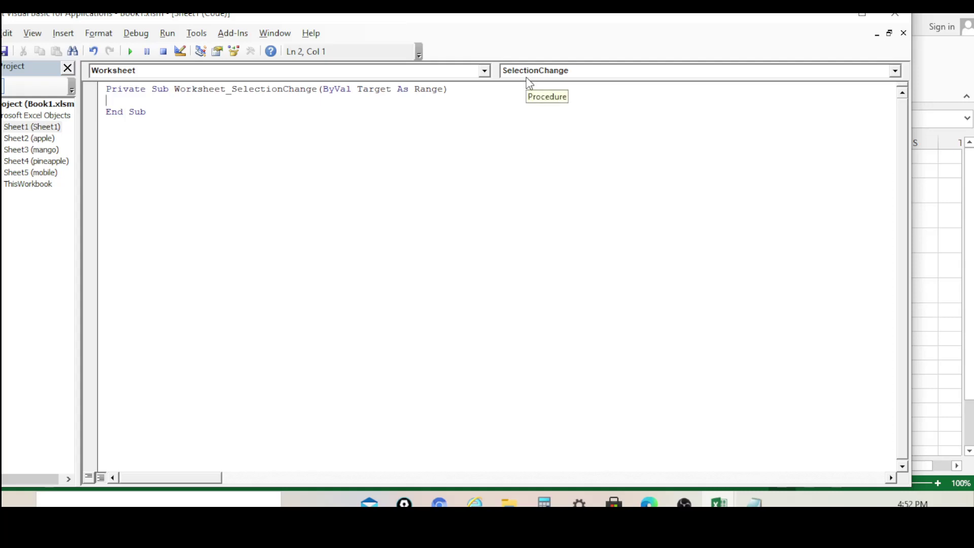
click(894, 71)
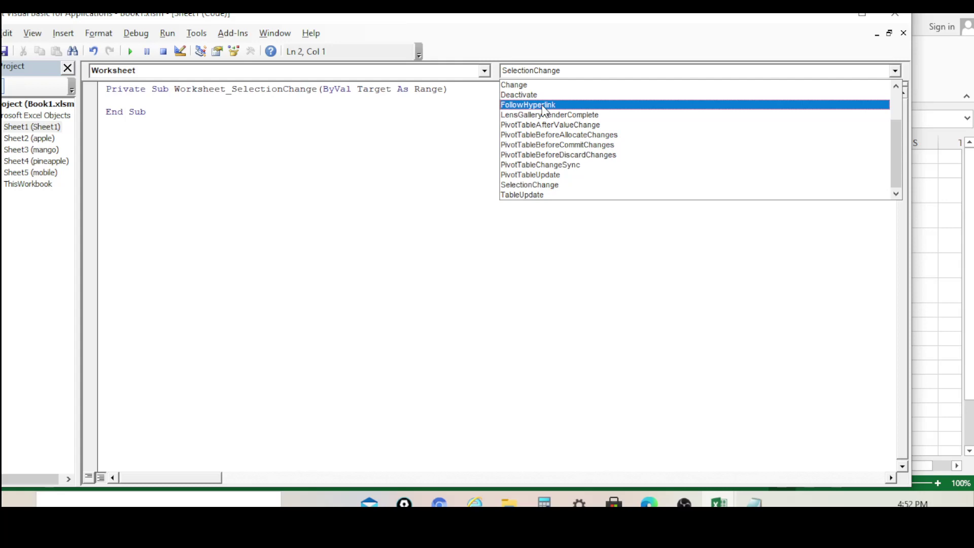
click(513, 105)
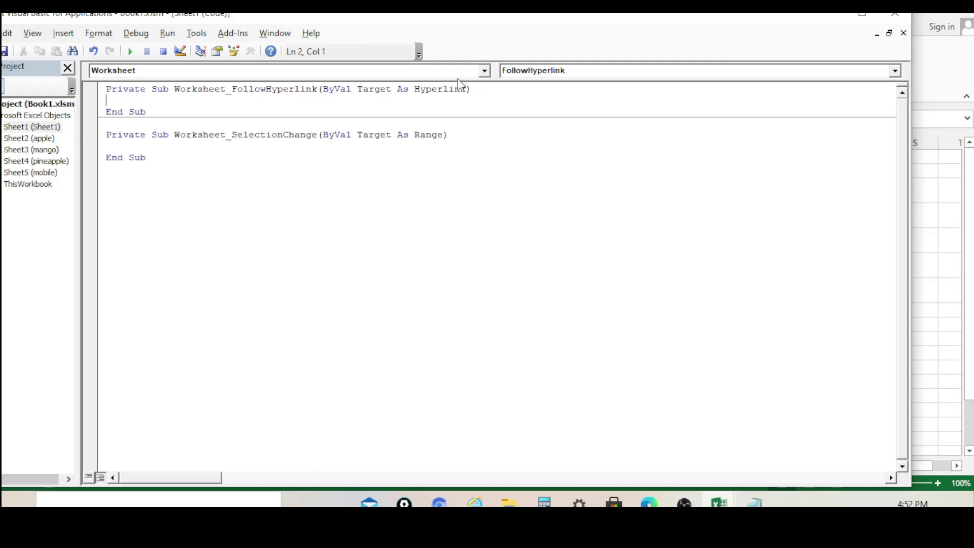
Step: Switch to Notepad and copy the second FollowHyperlink procedure's body, from "linkto = Target.SubAddress" to "End If"
click(754, 502)
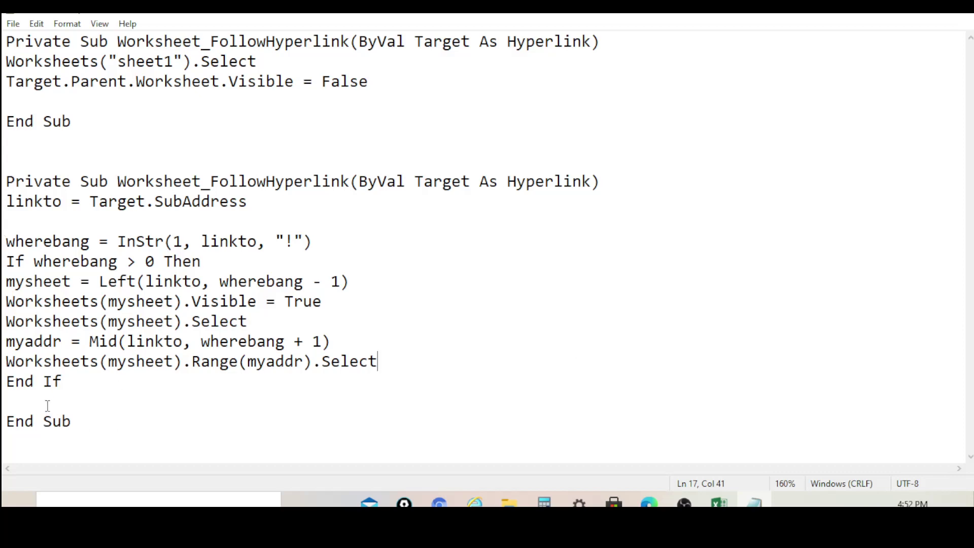
drag(24, 407, 4, 243)
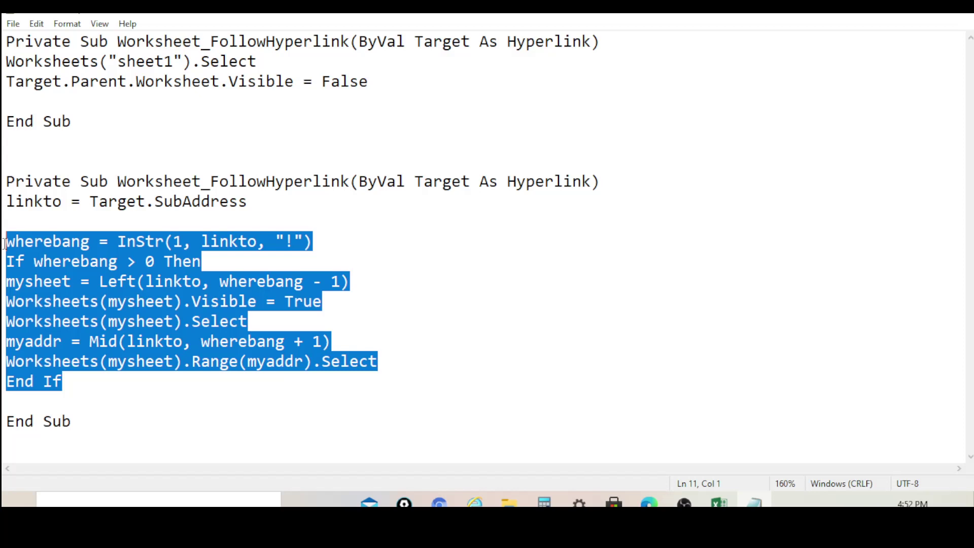
right_click(92, 257)
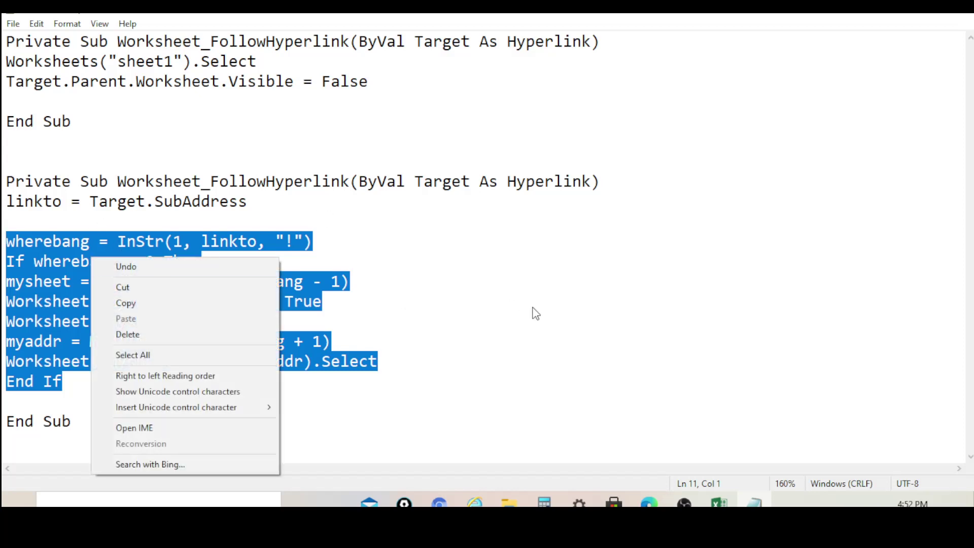
click(533, 309)
drag(65, 381, 5, 203)
key(ctrl+c)
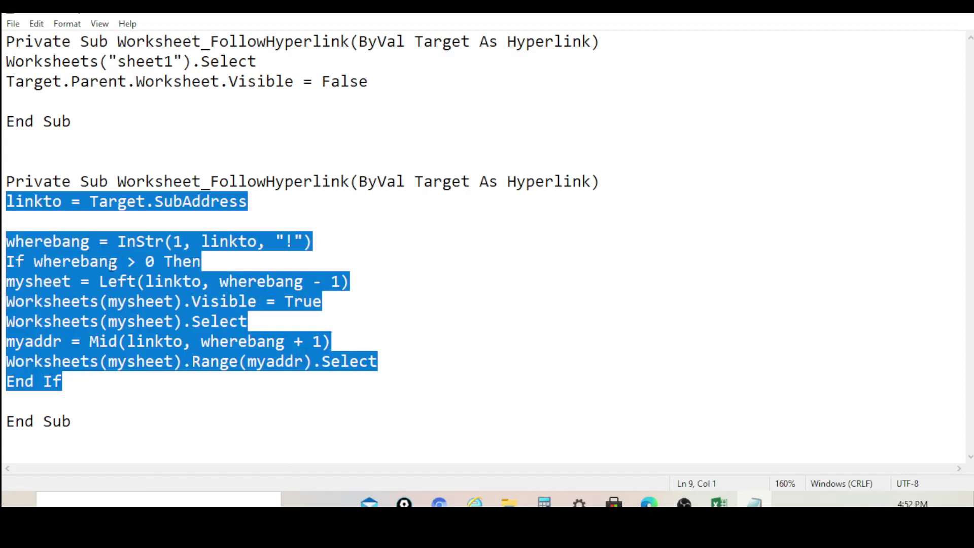
right_click(112, 265)
click(138, 297)
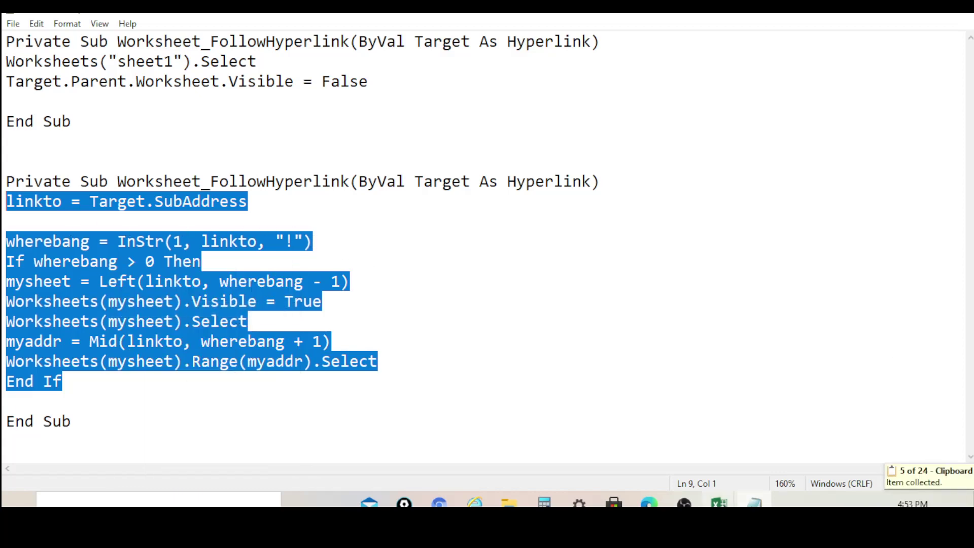
Step: Switch back to the Visual Basic editor, paste the copied code inside Sheet1's Worksheet_FollowHyperlink procedure, and save the workbook
click(796, 436)
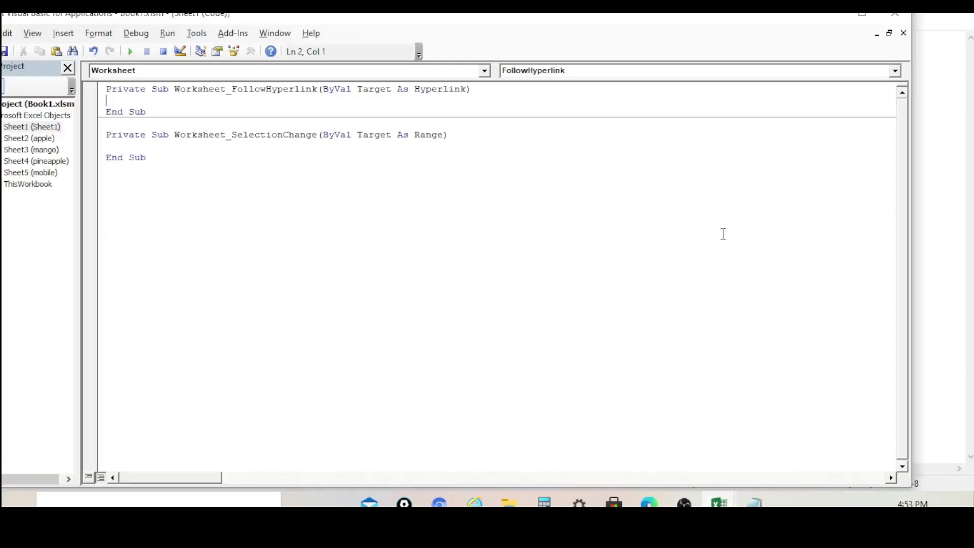
right_click(111, 98)
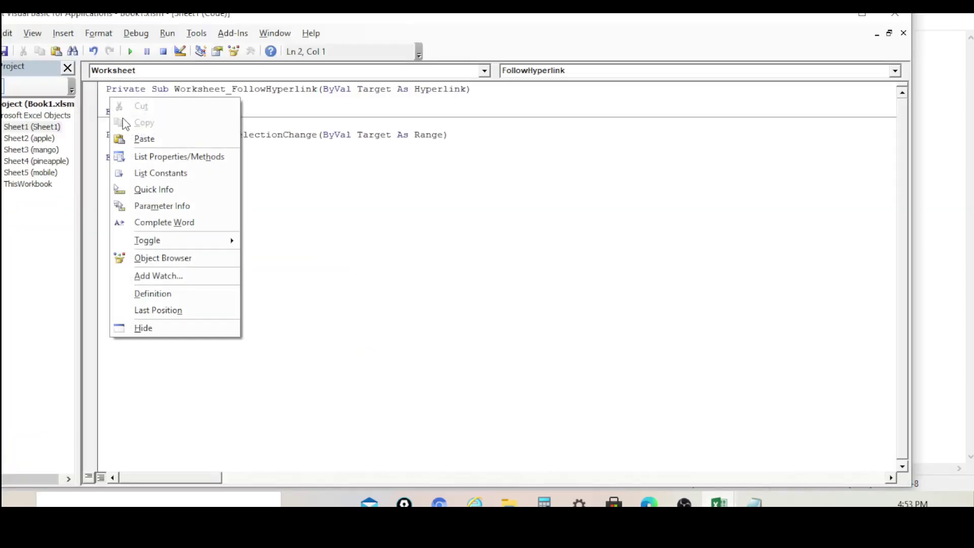
click(135, 138)
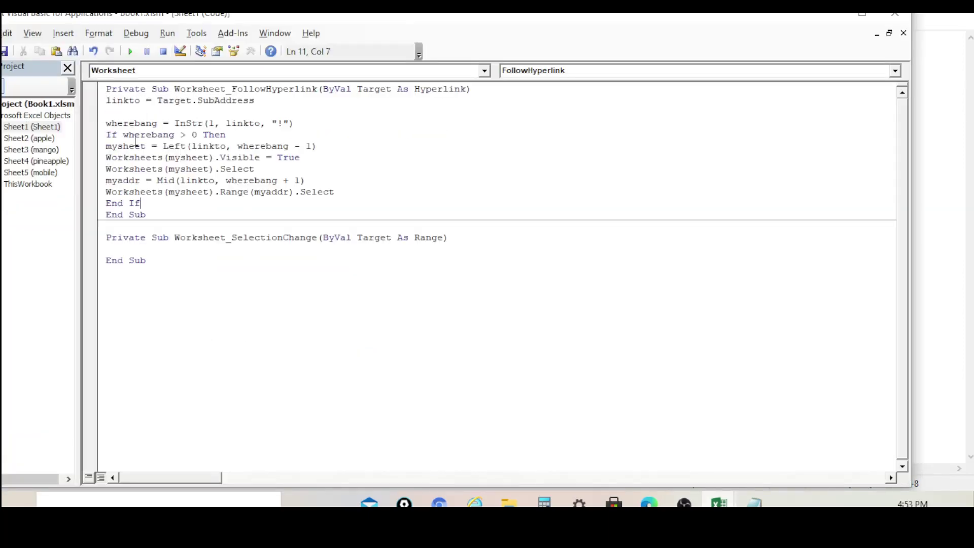
click(289, 335)
drag(376, 25, 470, 24)
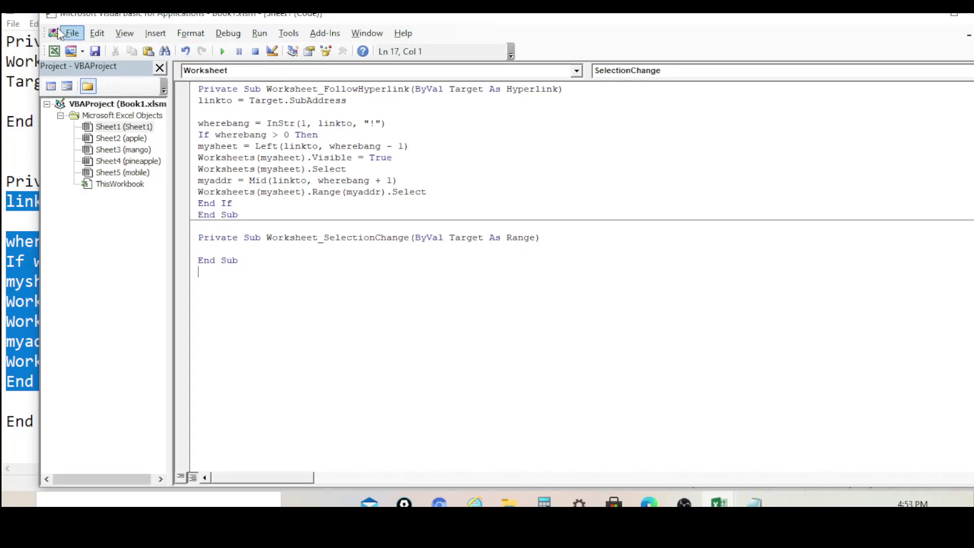
click(96, 50)
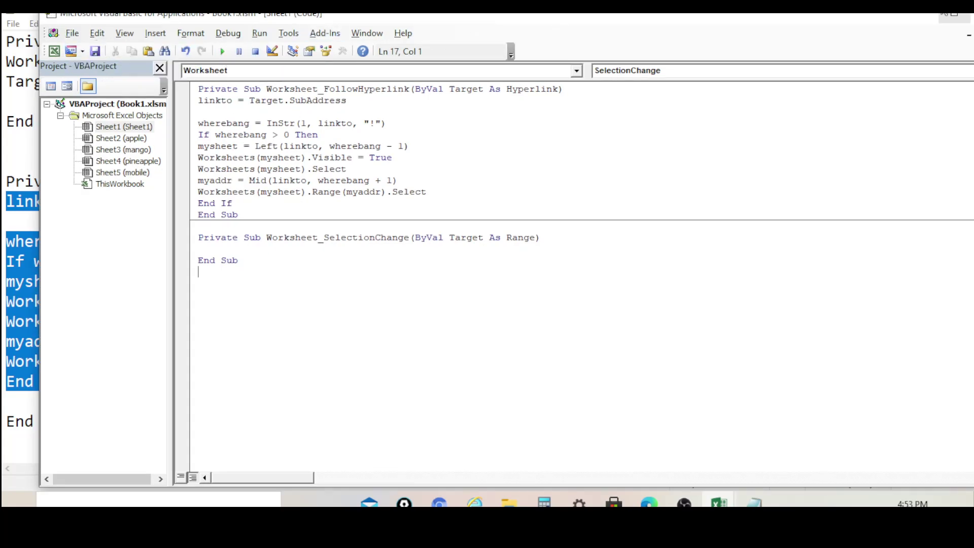
Step: Return to the Excel workbook and test link 4 on the main sheet and the back link on the mobile sheet
click(924, 17)
click(893, 16)
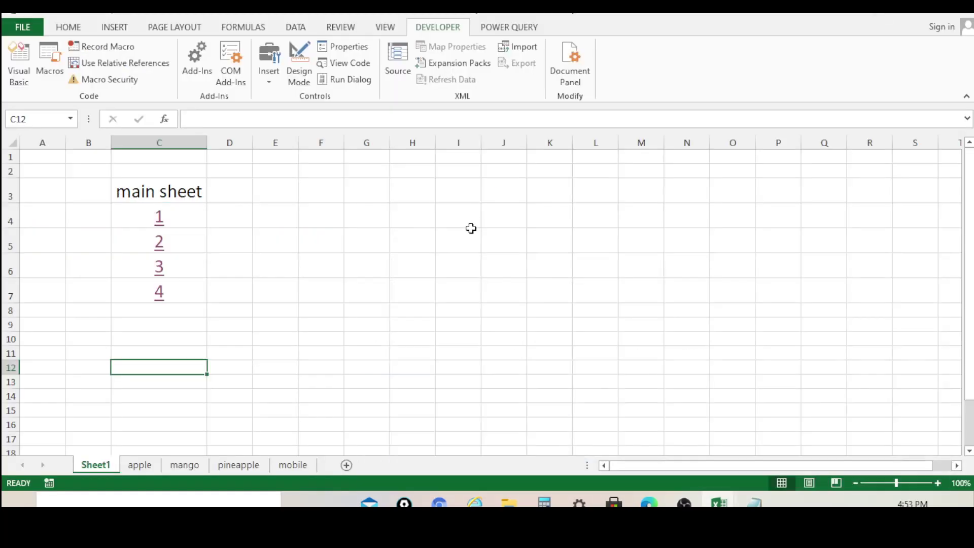
click(500, 240)
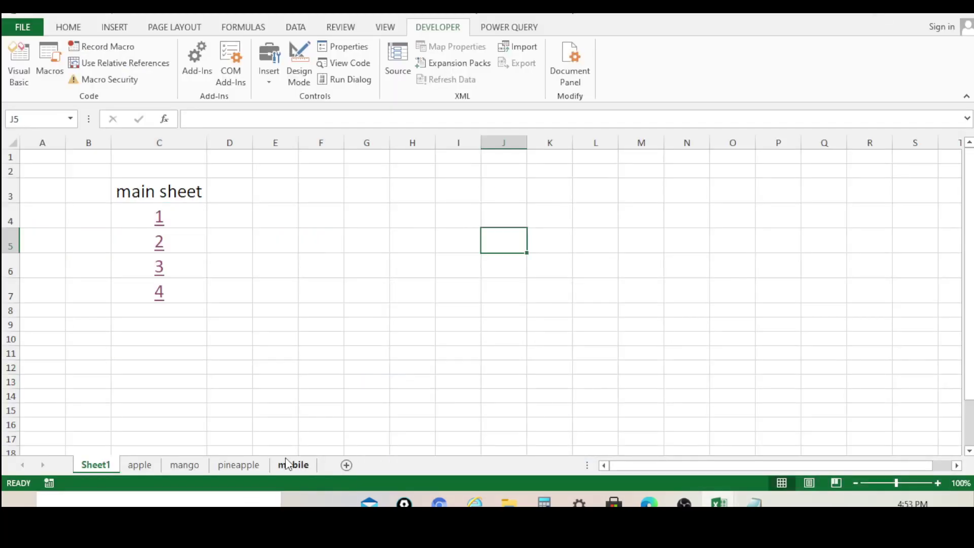
click(158, 295)
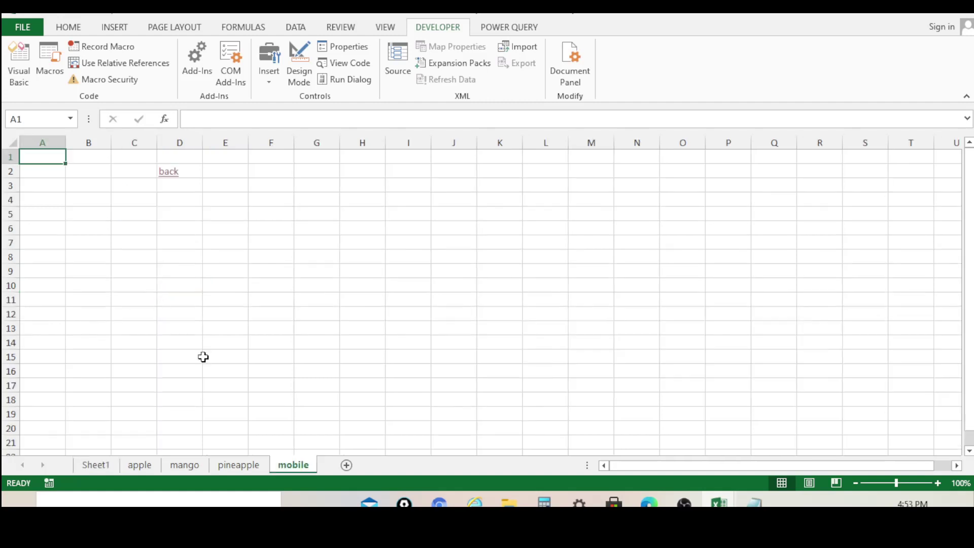
click(168, 171)
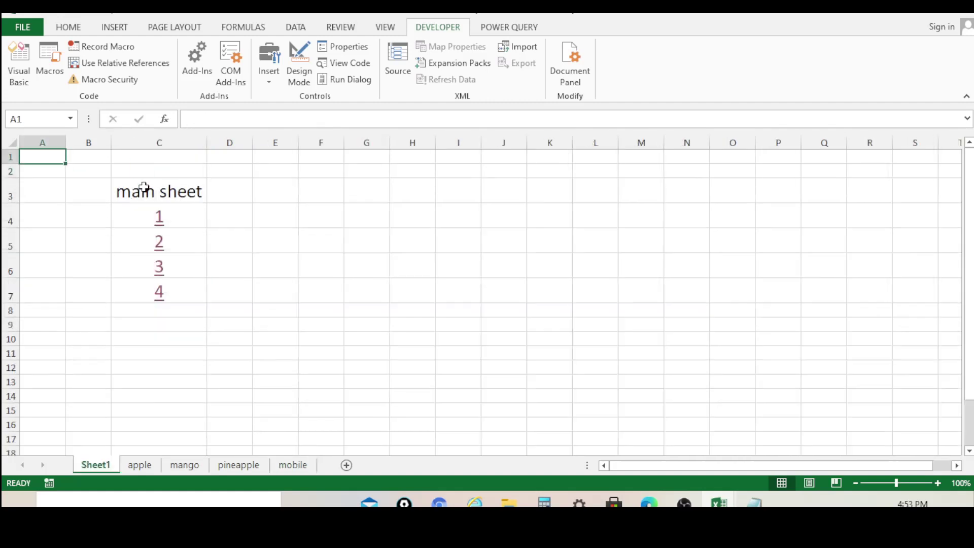
click(311, 330)
Step: Hide the mobile and pineapple sheets
click(282, 466)
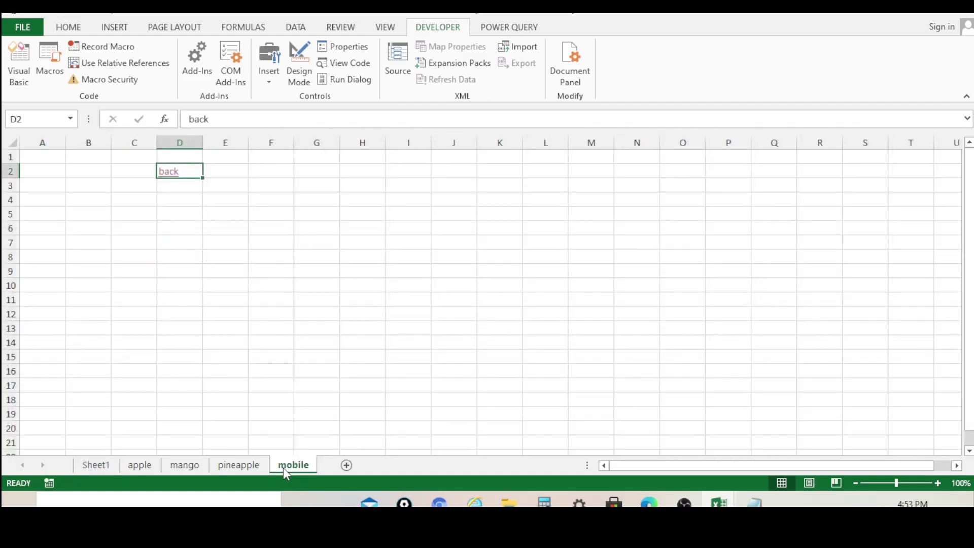
right_click(283, 467)
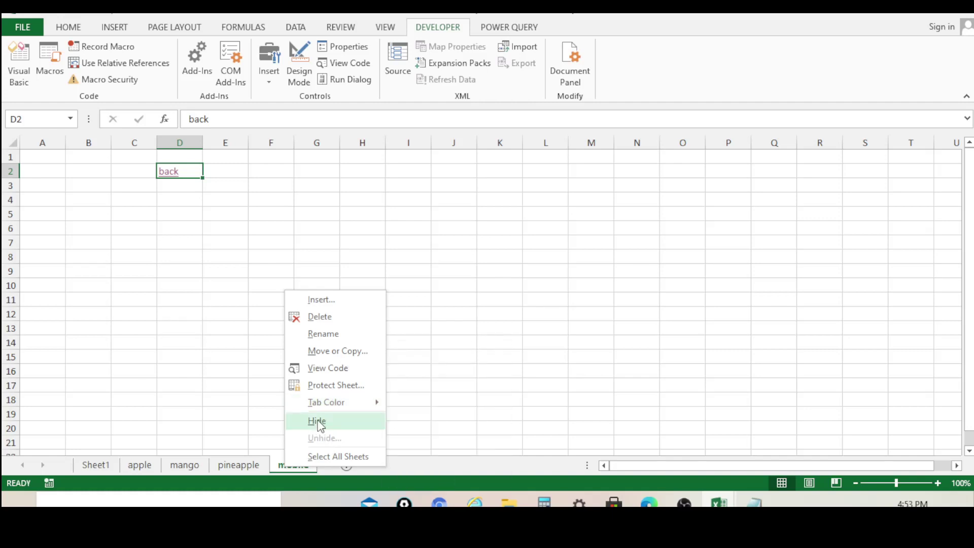
click(317, 420)
click(362, 357)
click(184, 465)
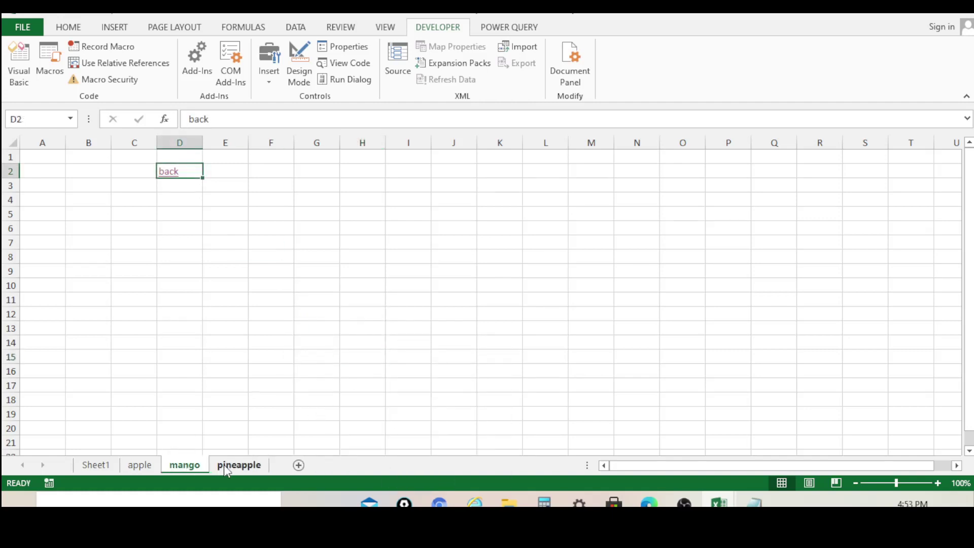
click(238, 466)
right_click(236, 467)
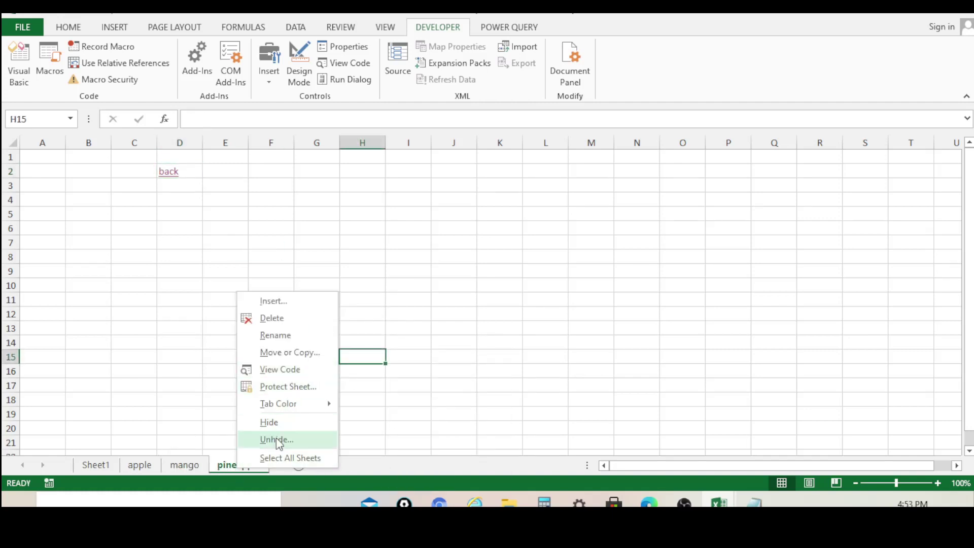
click(279, 423)
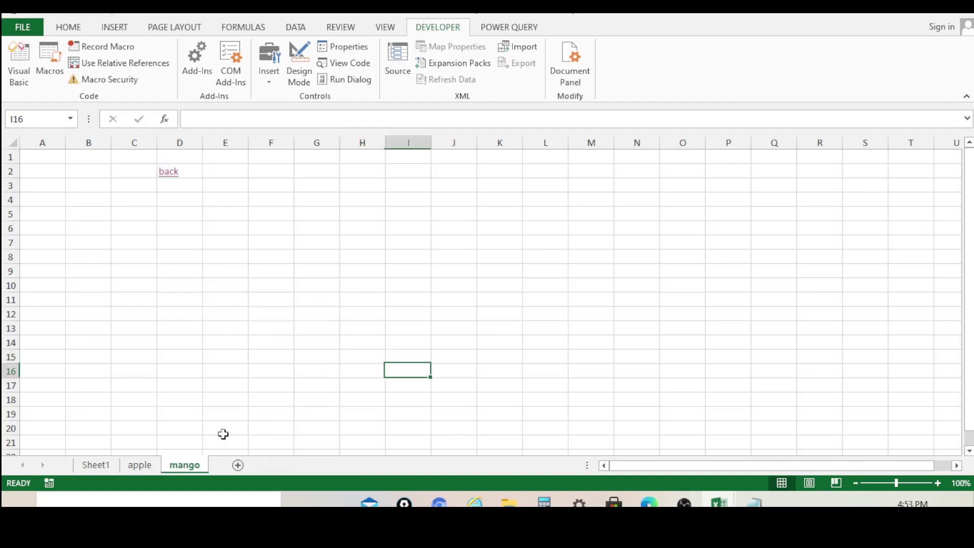
Step: Return to Sheet1, follow link 2 to the mango sheet, and use its back link
click(103, 464)
click(279, 351)
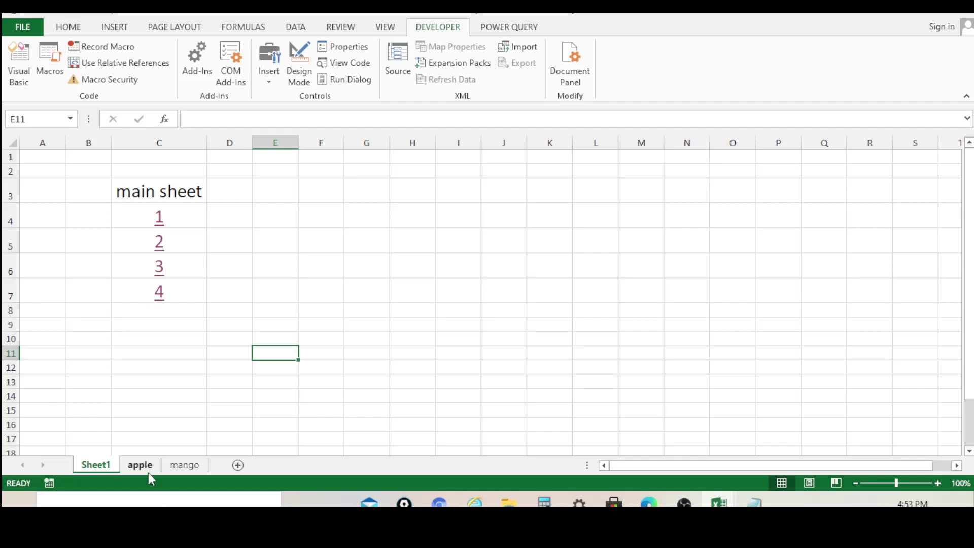
click(159, 244)
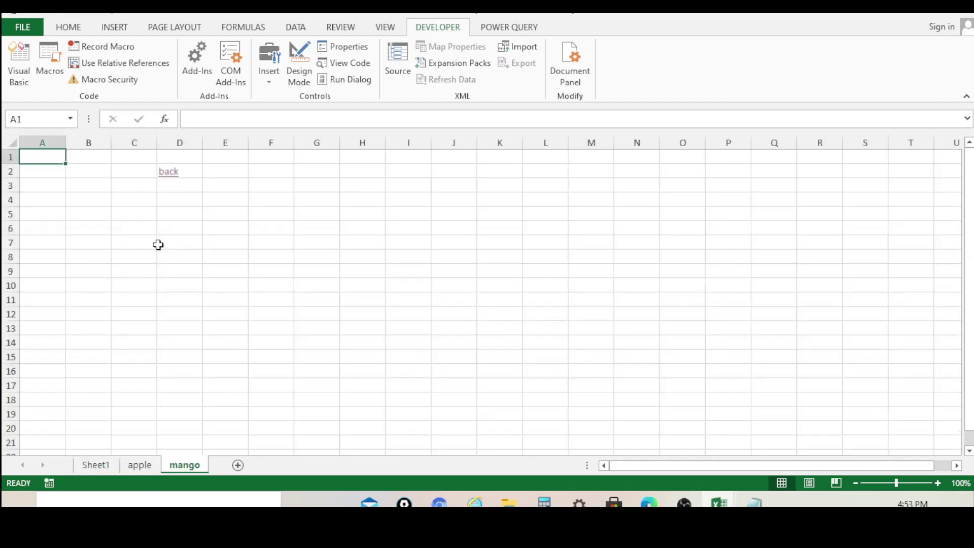
click(175, 179)
click(333, 350)
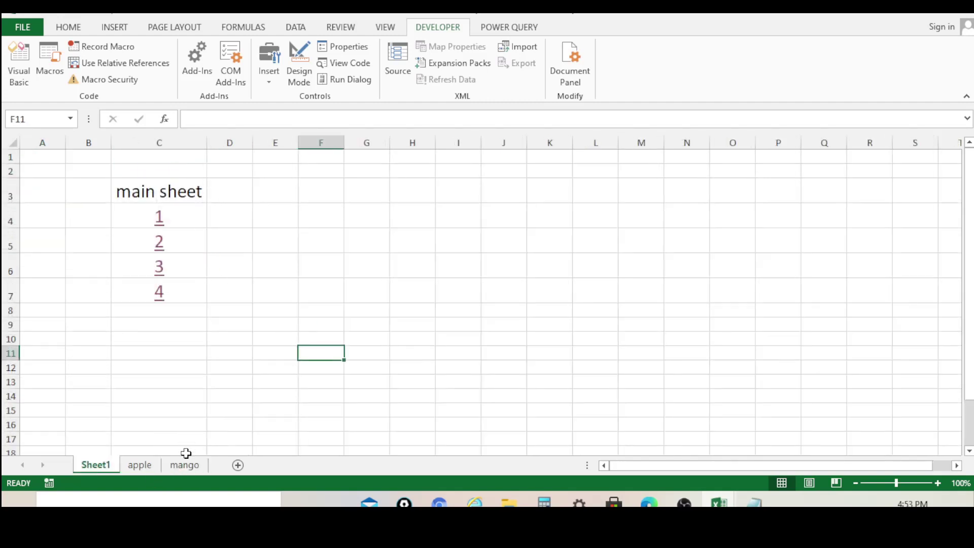
Step: Open the hidden pineapple and mobile sheets through links 3 and 4 on Sheet1, returning through each sheet's back link
click(159, 273)
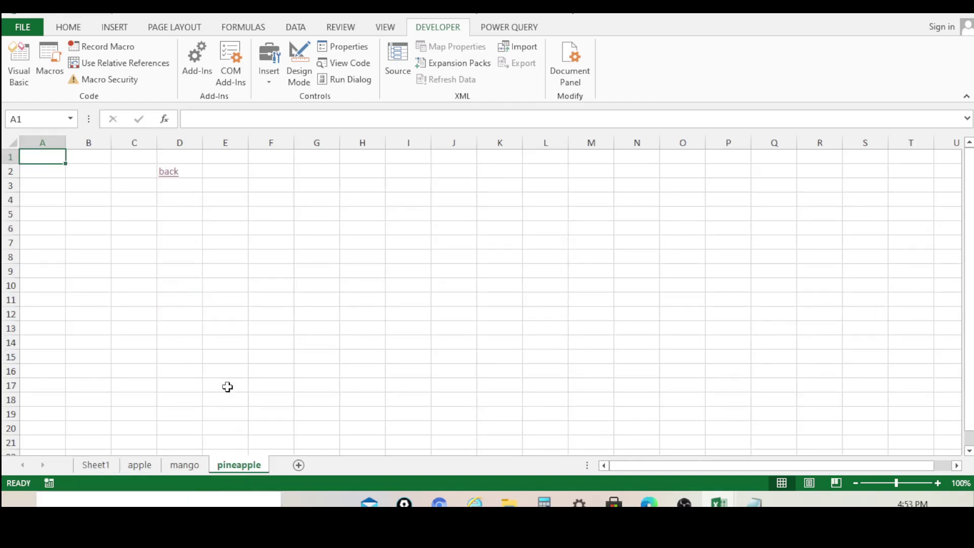
click(167, 179)
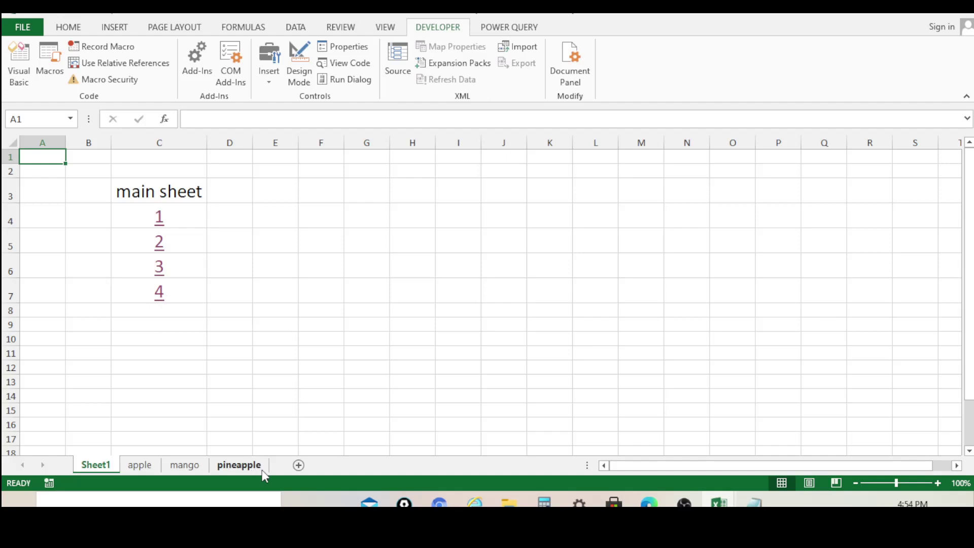
click(160, 294)
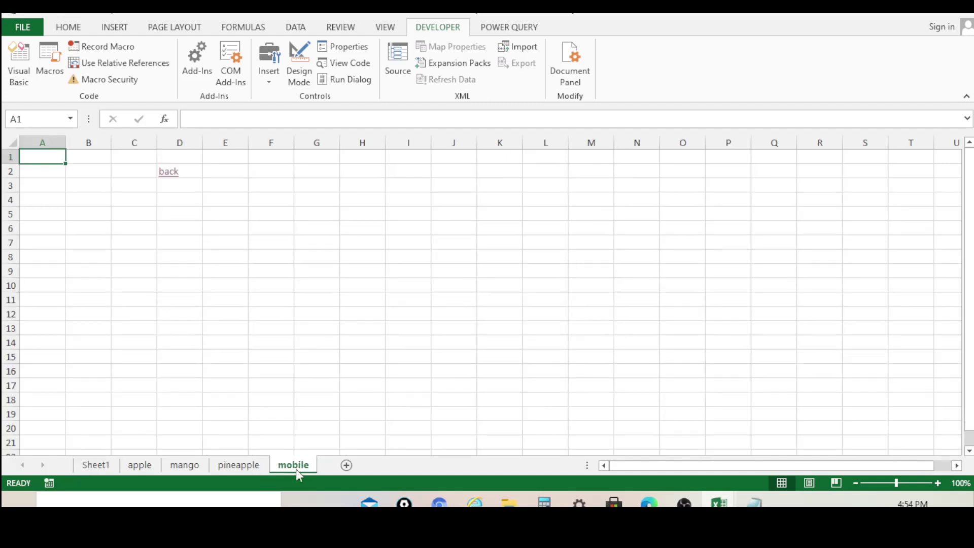
click(176, 184)
click(360, 336)
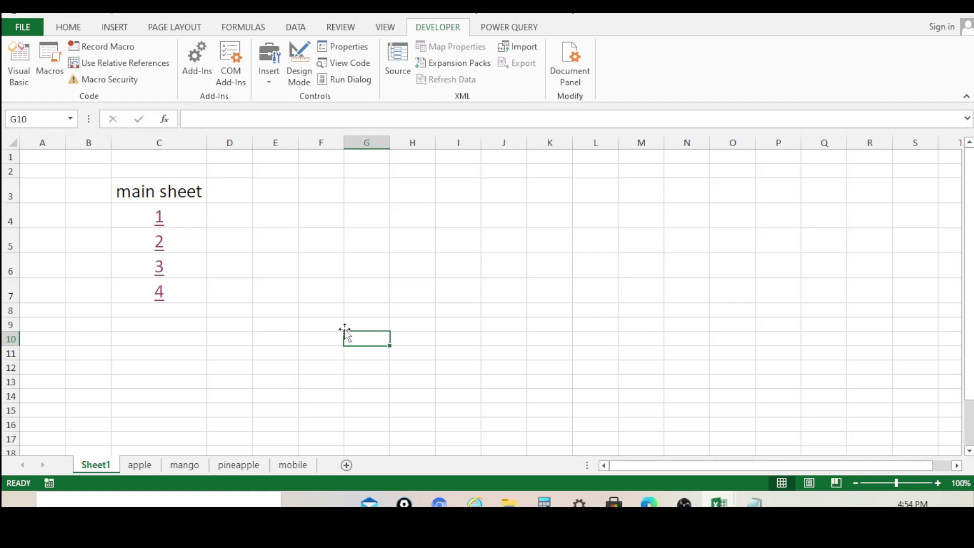
Step: Check whether the back link hides the mobile sheet, opening it through link 4 and directly, and returning to Sheet1 each time
click(162, 297)
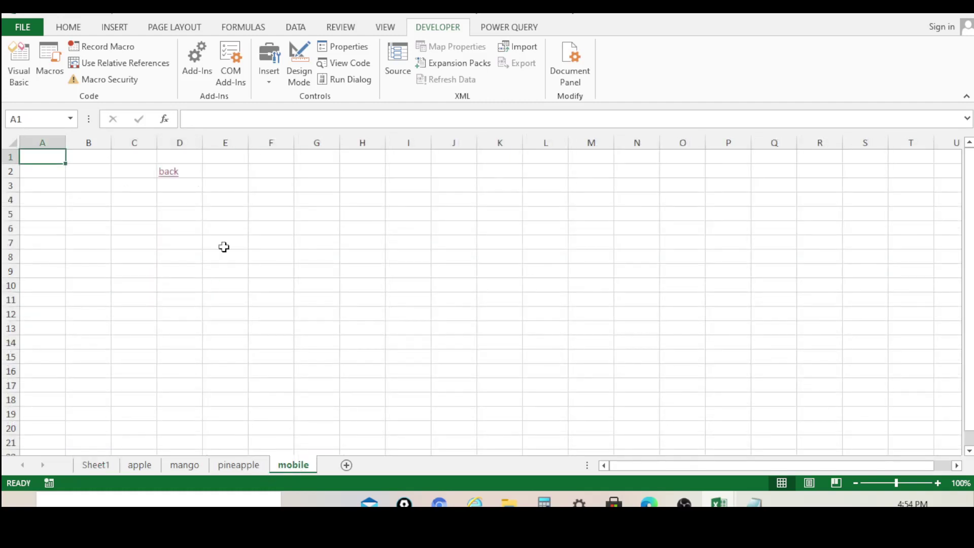
click(174, 174)
click(319, 308)
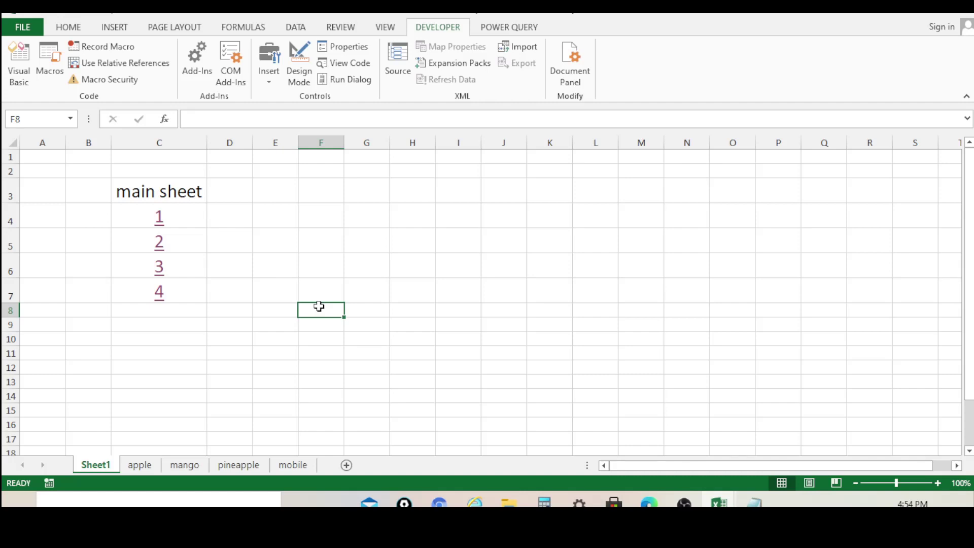
click(158, 290)
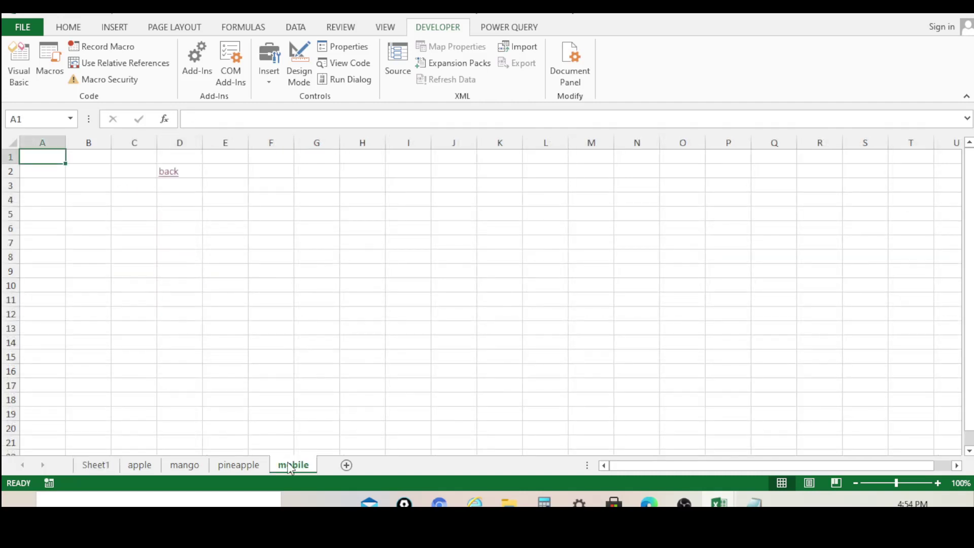
click(170, 172)
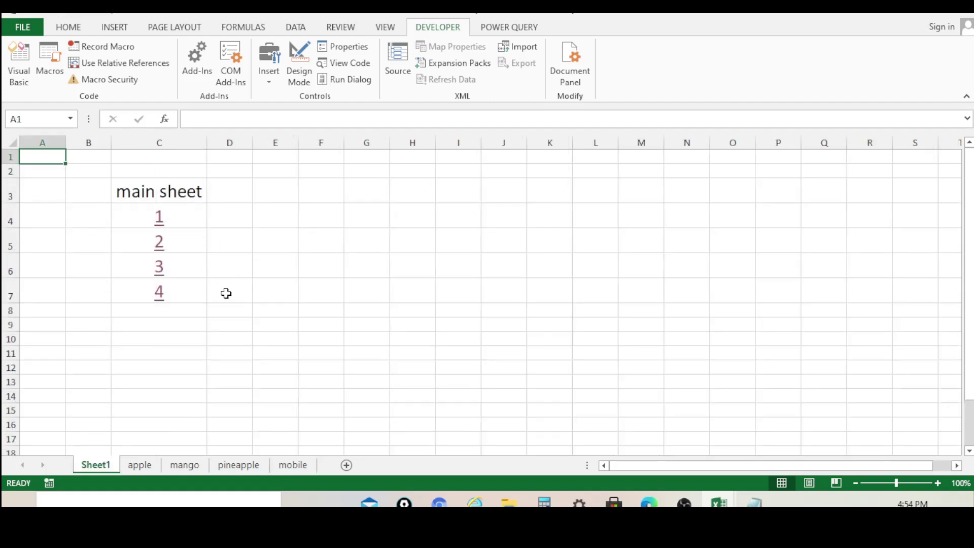
click(254, 323)
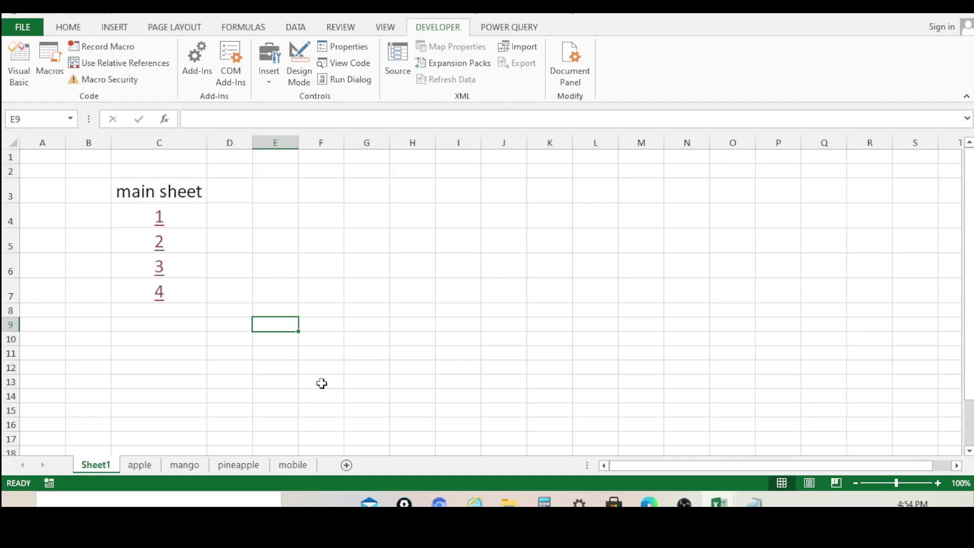
click(287, 467)
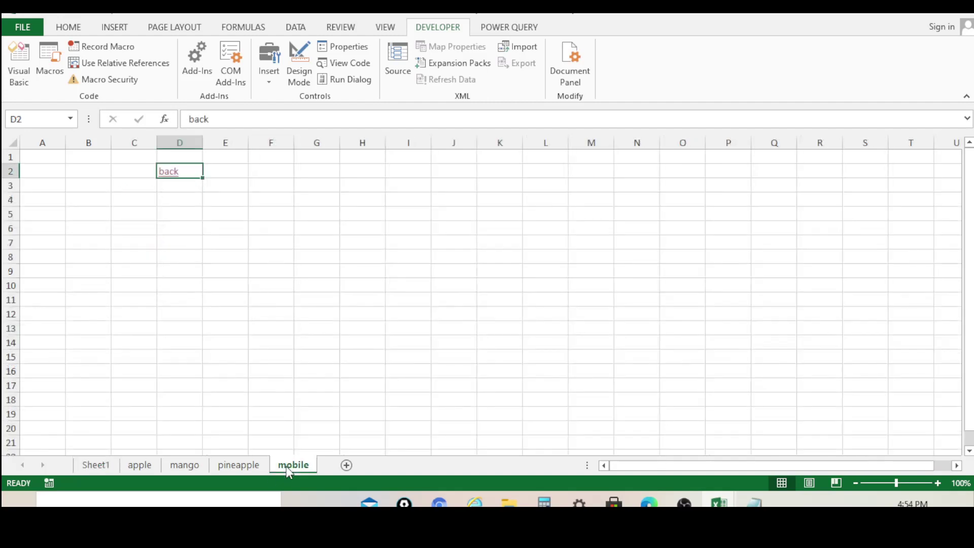
click(165, 174)
click(323, 310)
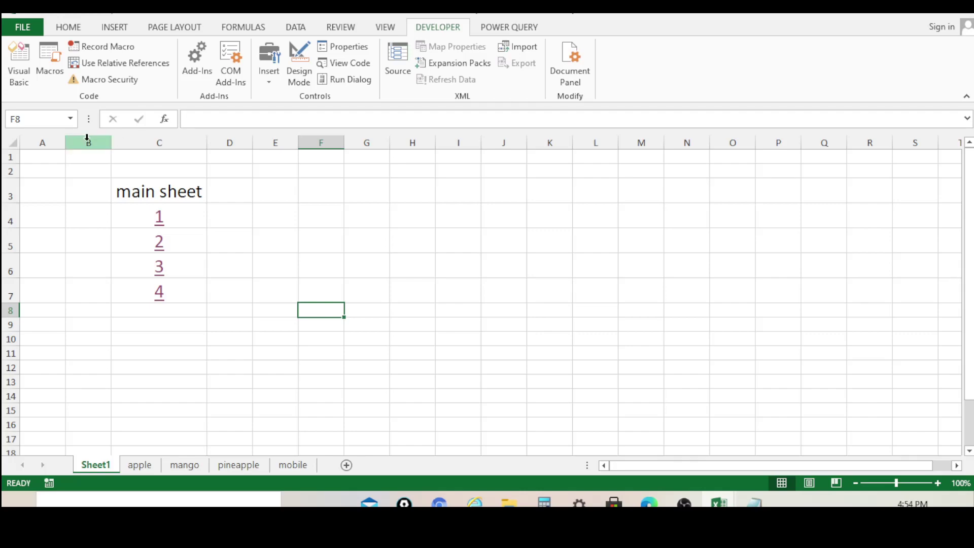
Step: Reopen the Visual Basic editor and show the code window of Sheet5 (mobile)
click(15, 63)
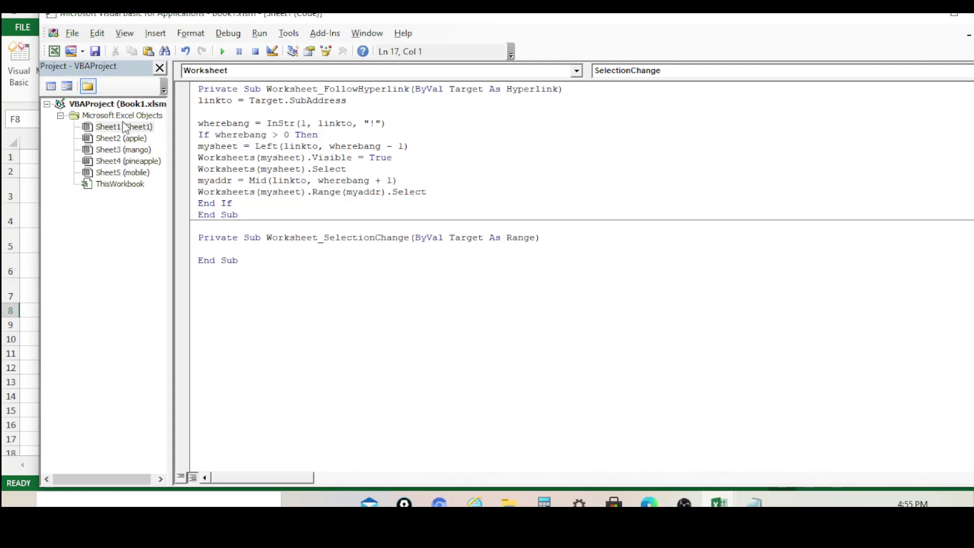
click(117, 176)
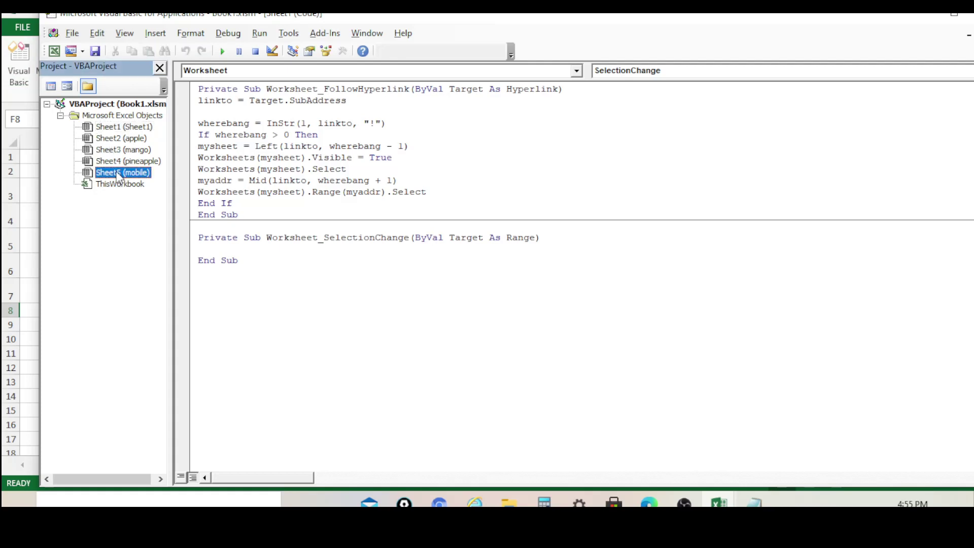
double_click(118, 174)
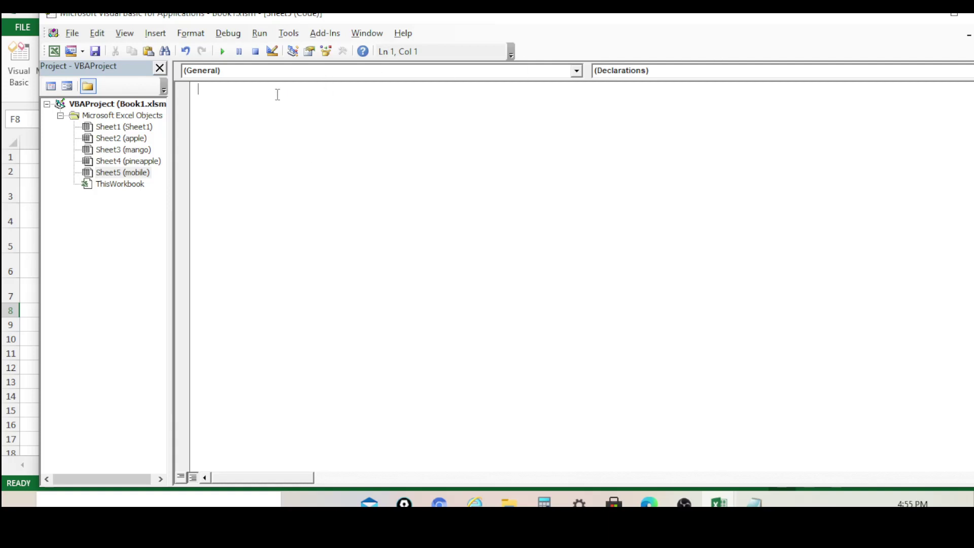
Step: Insert a Worksheet event procedure for FollowHyperlink in the mobile sheet's code
click(576, 70)
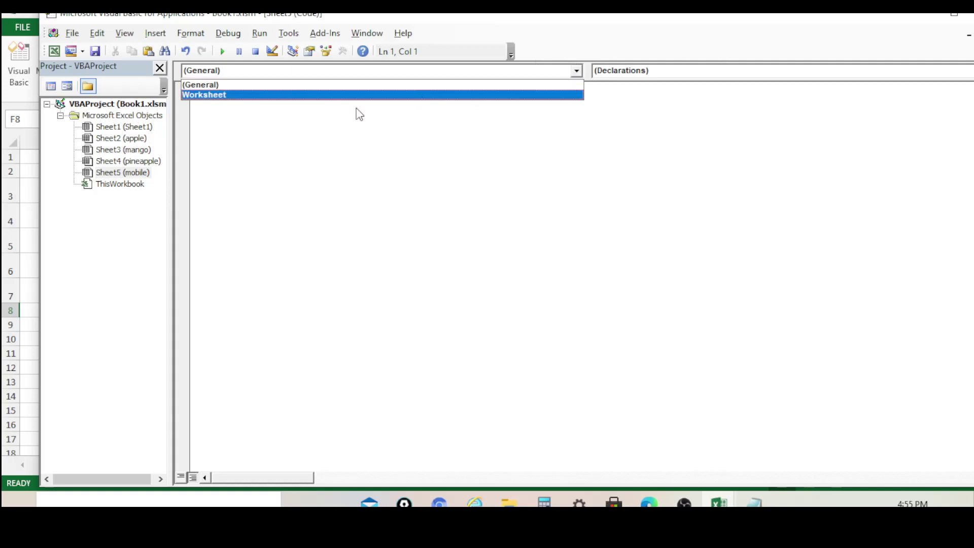
click(308, 95)
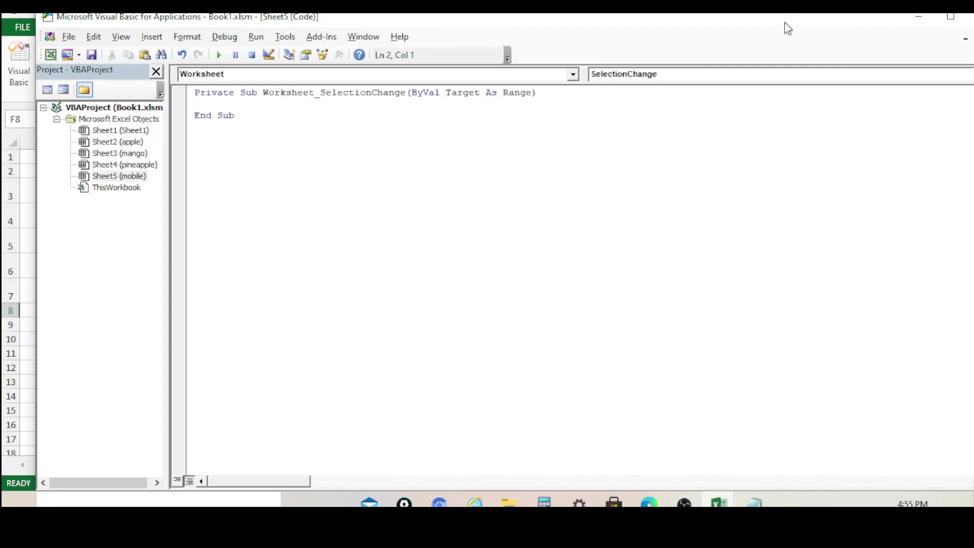
drag(789, 22, 719, 26)
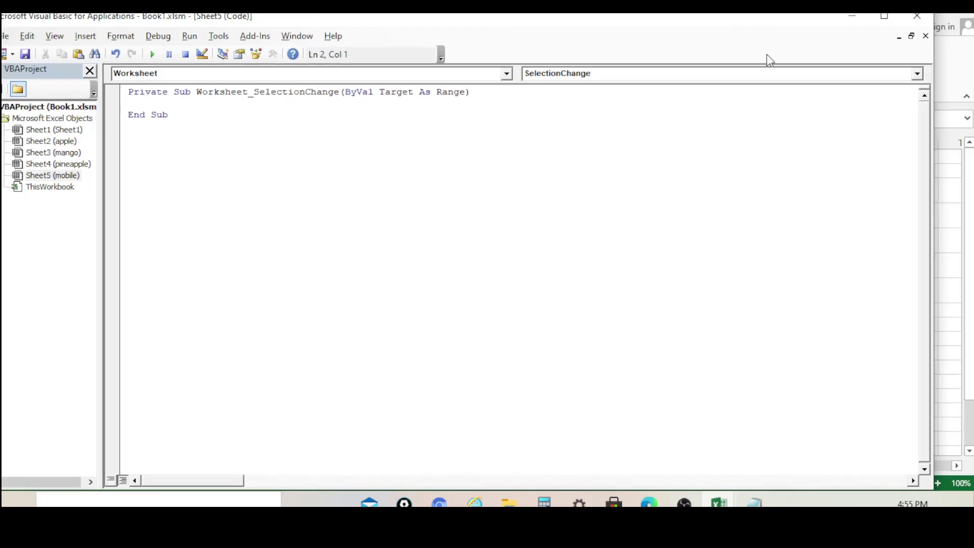
click(917, 74)
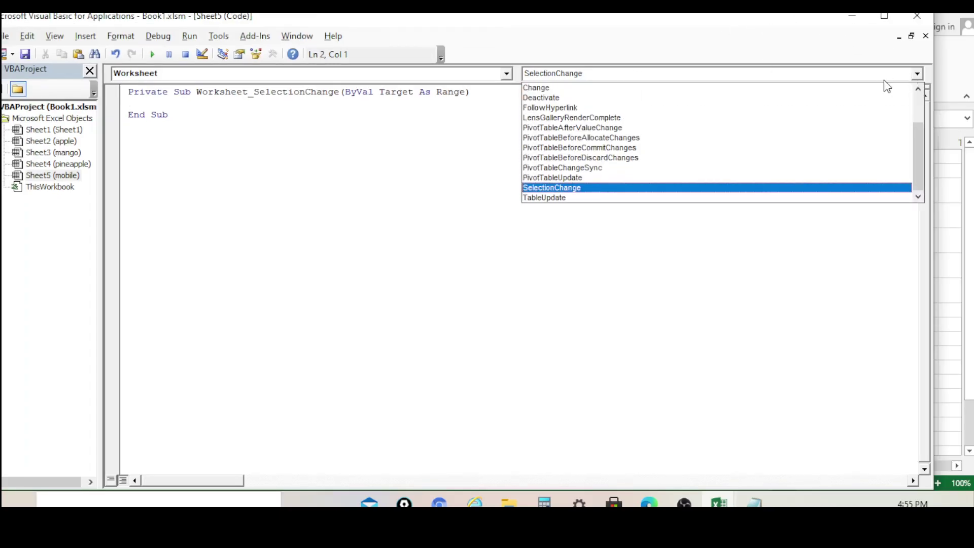
click(573, 109)
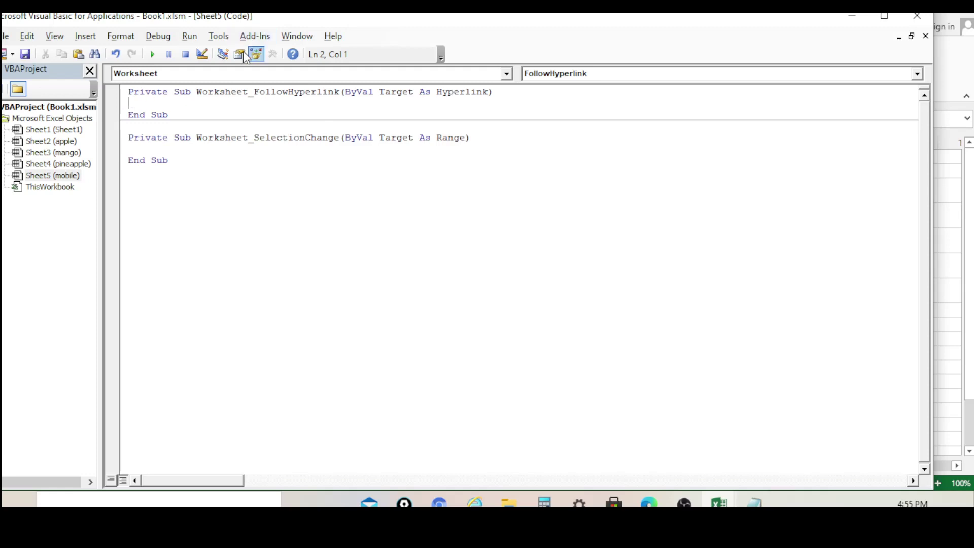
Step: In Notepad, copy the two lines Worksheets("sheet1").Select and Target.Parent.Worksheet.Visible = False from the first FollowHyperlink procedure
click(755, 502)
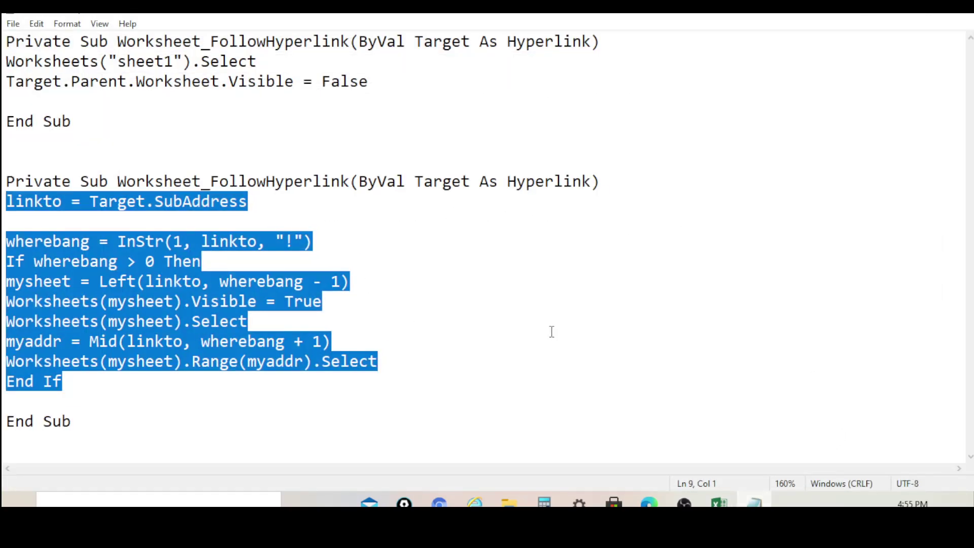
click(552, 328)
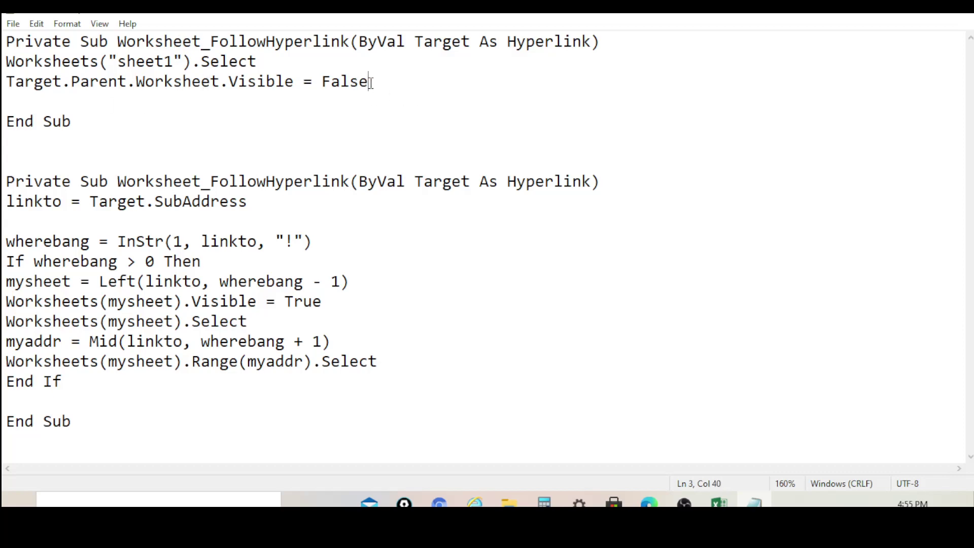
drag(371, 81, 4, 61)
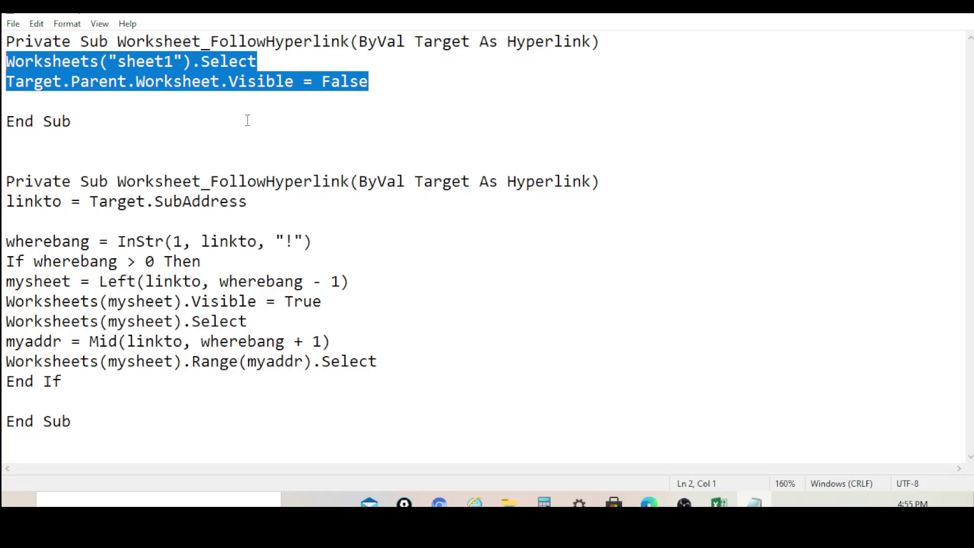
right_click(143, 77)
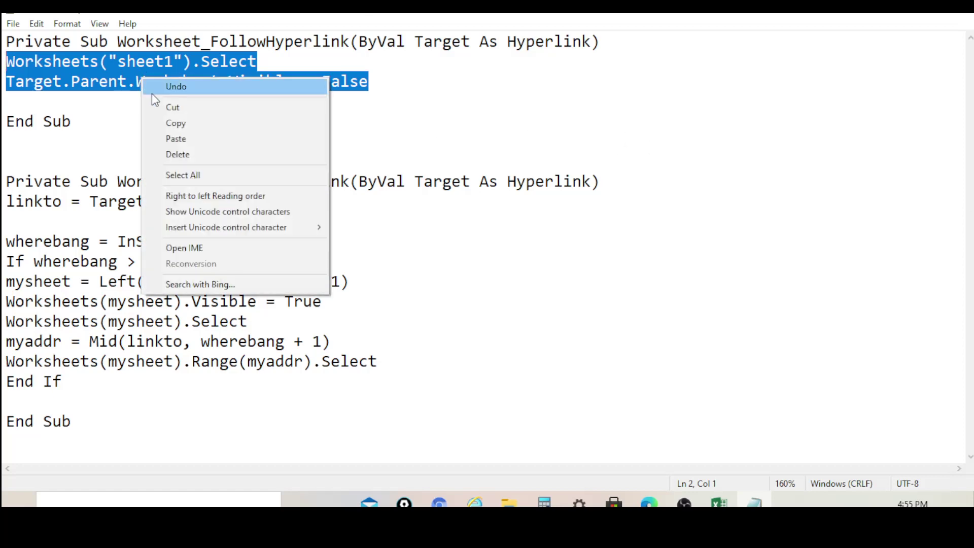
click(173, 124)
Step: Switch back to the Visual Basic editor and paste the copied lines into the mobile sheet's FollowHyperlink procedure
click(893, 19)
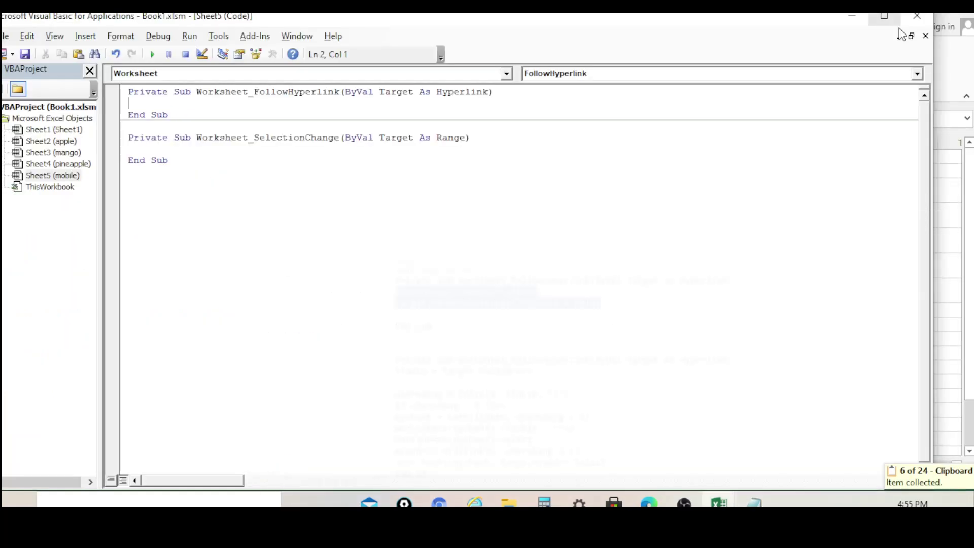
right_click(132, 105)
click(157, 144)
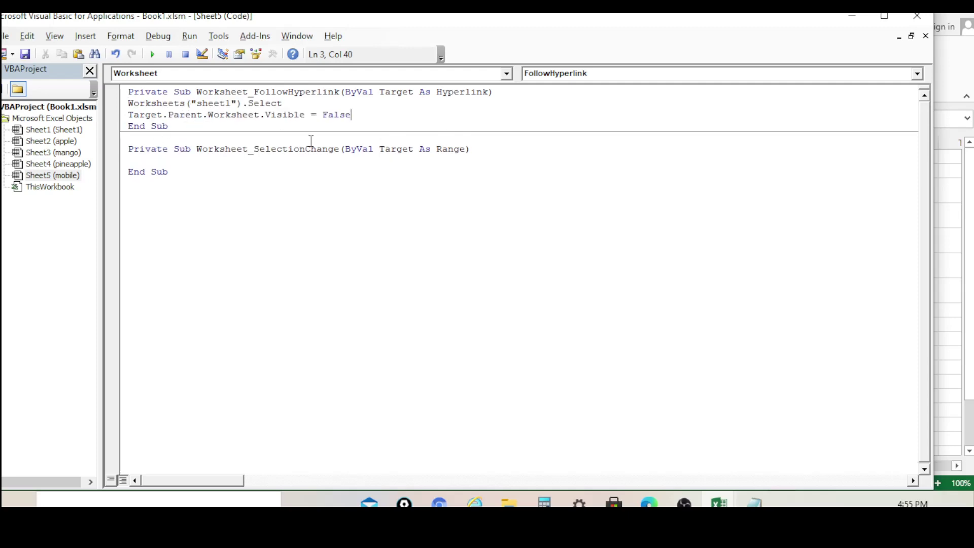
click(301, 233)
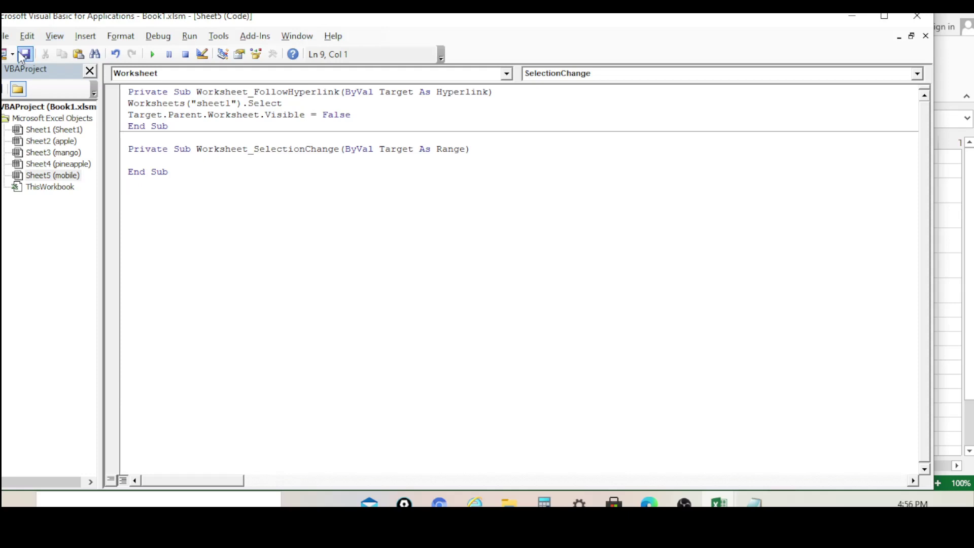
Step: Return to the workbook, open the pineapple sheet through link 3 on Sheet1 and go back through its back link
click(850, 16)
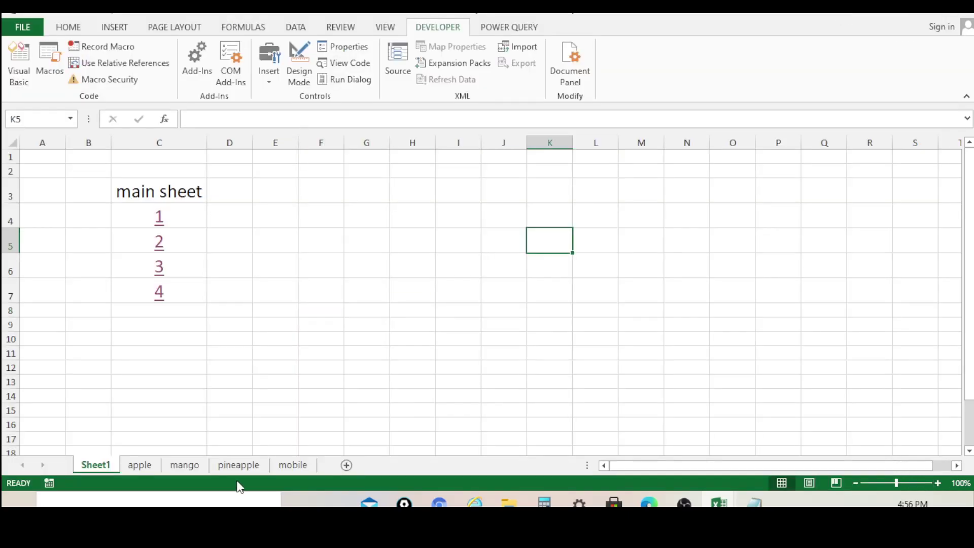
click(212, 397)
click(158, 266)
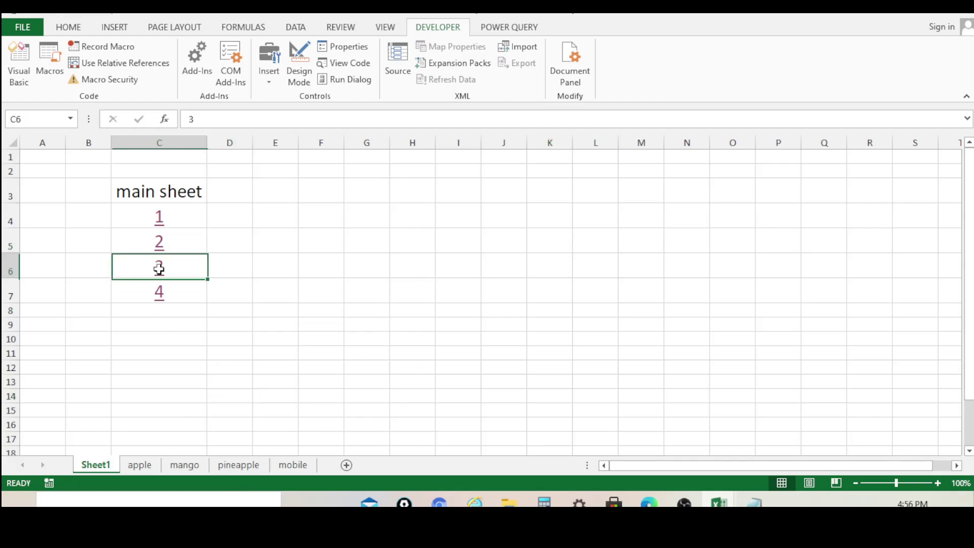
click(177, 175)
click(176, 175)
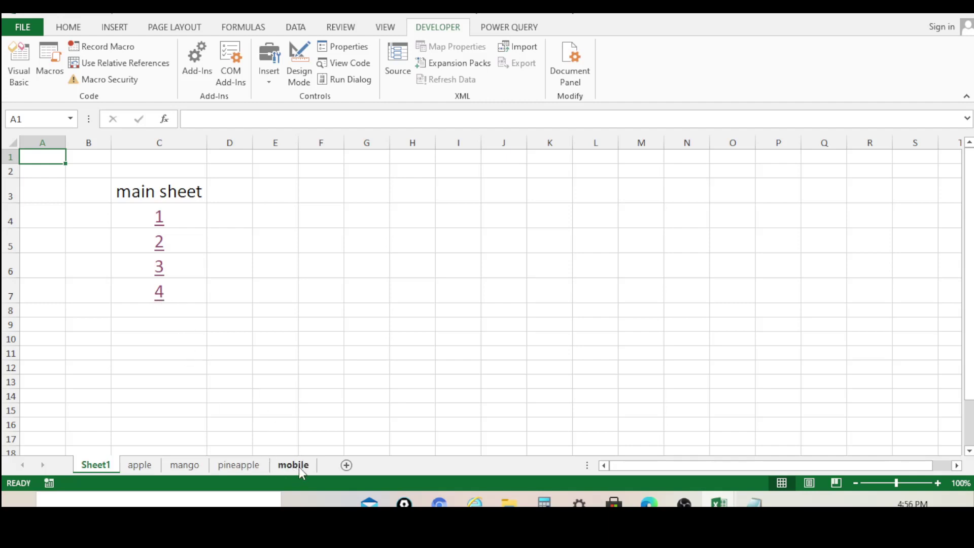
Step: Test the mobile sheet's hiding code by opening it through link 4 and returning through its back link
click(159, 299)
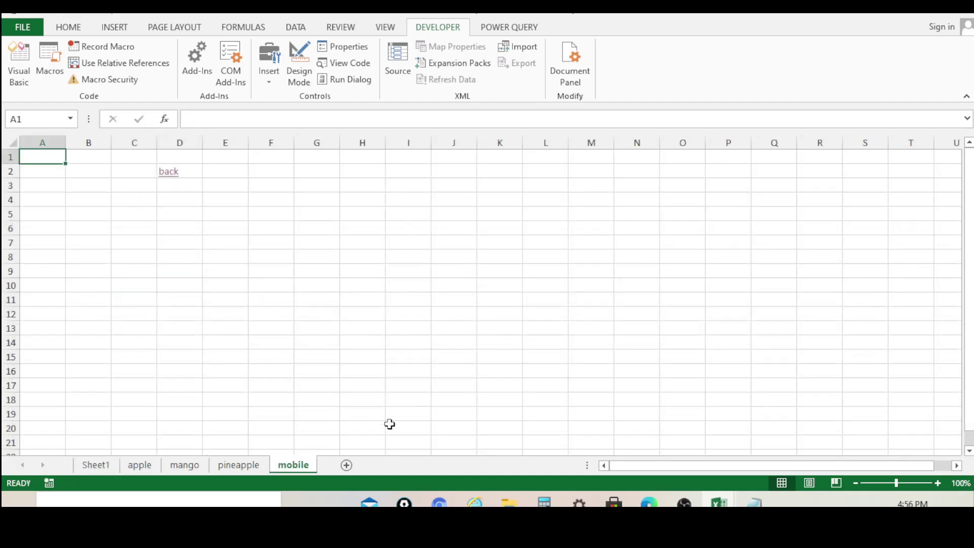
click(317, 384)
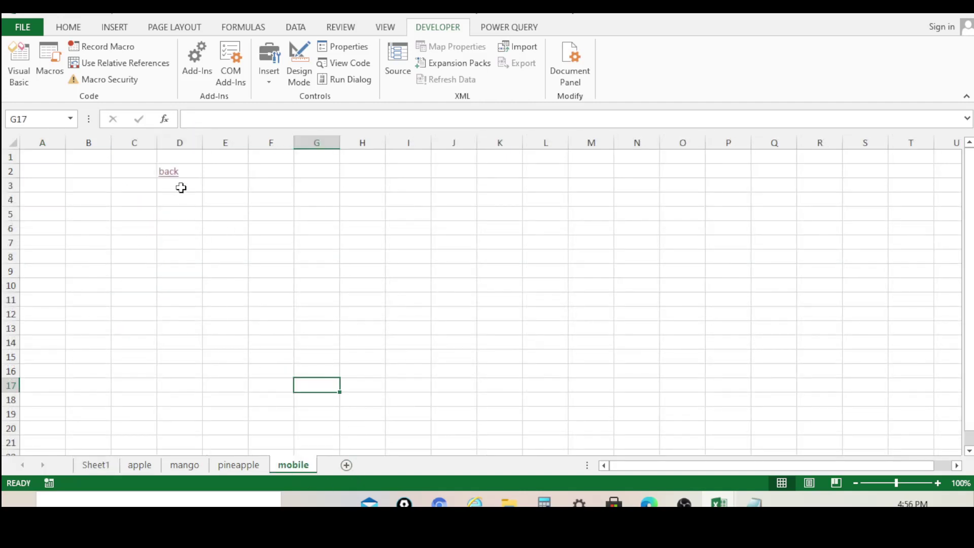
click(184, 227)
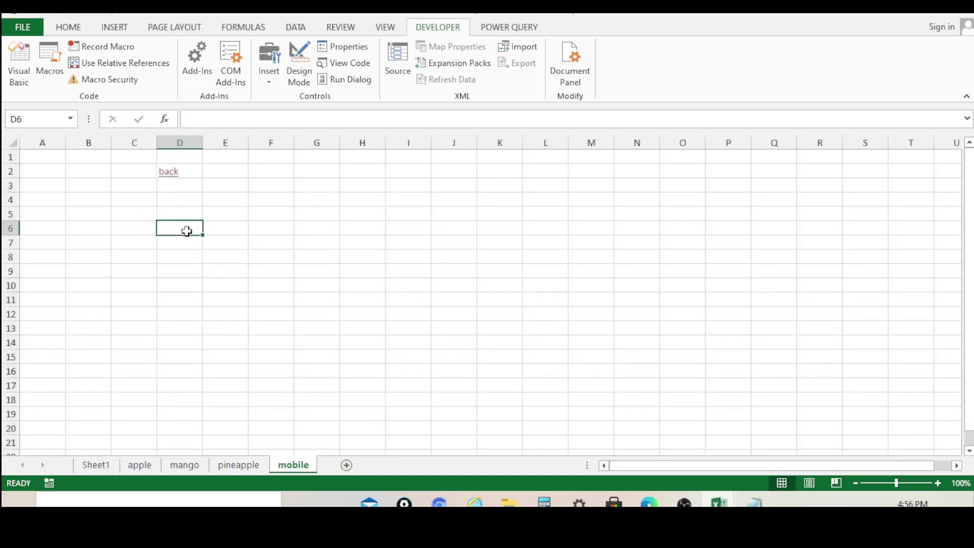
click(169, 172)
click(169, 172)
click(349, 322)
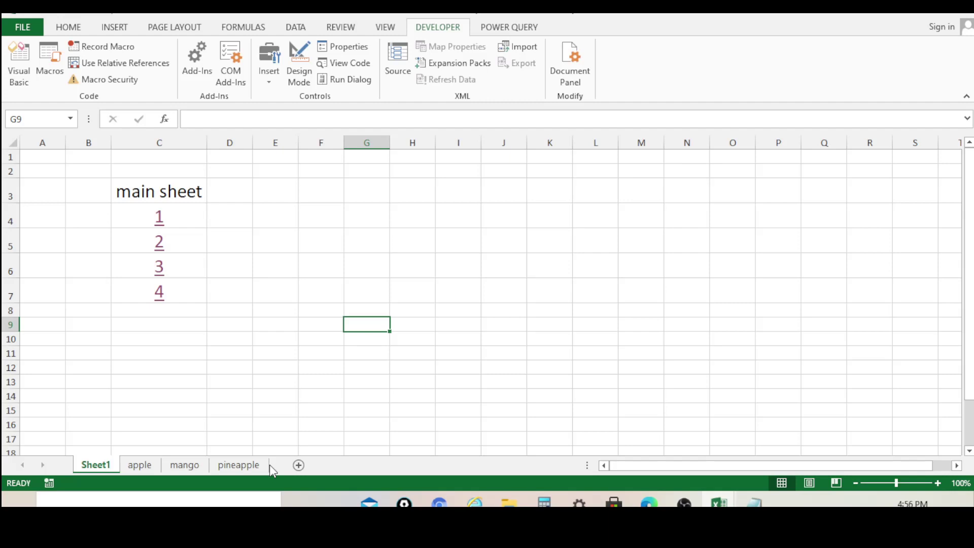
Step: Repeat the link 4 and back link test to check that the mobile sheet gets hidden again
click(157, 290)
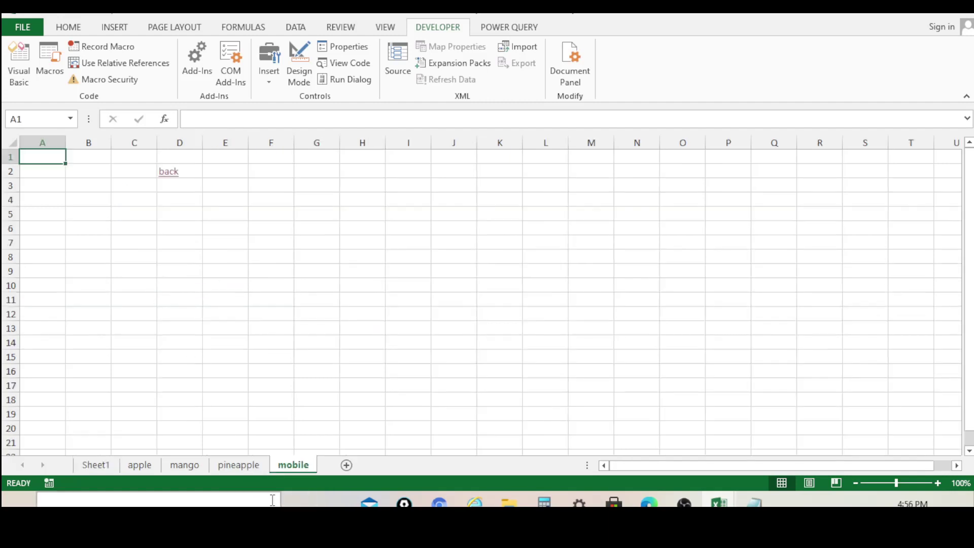
click(168, 178)
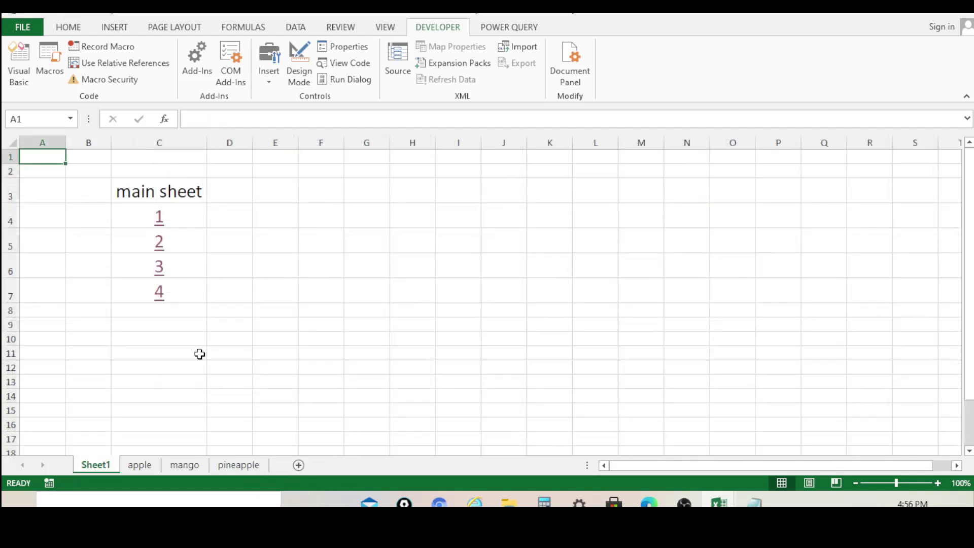
drag(285, 351, 286, 345)
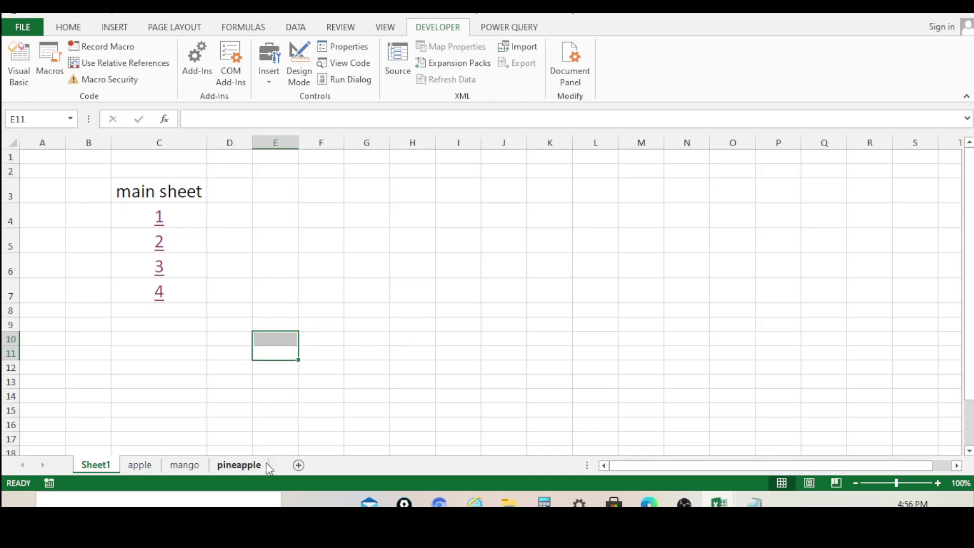
Step: Check whether the back link hides the pineapple sheet, opening it through link 3 and directly, and returning to Sheet1 each time
click(159, 266)
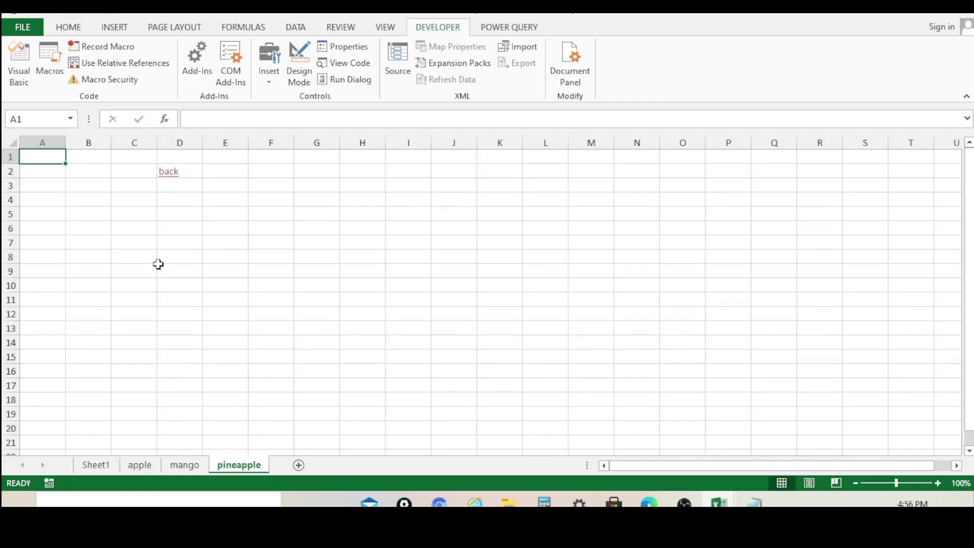
click(170, 174)
click(170, 173)
click(218, 340)
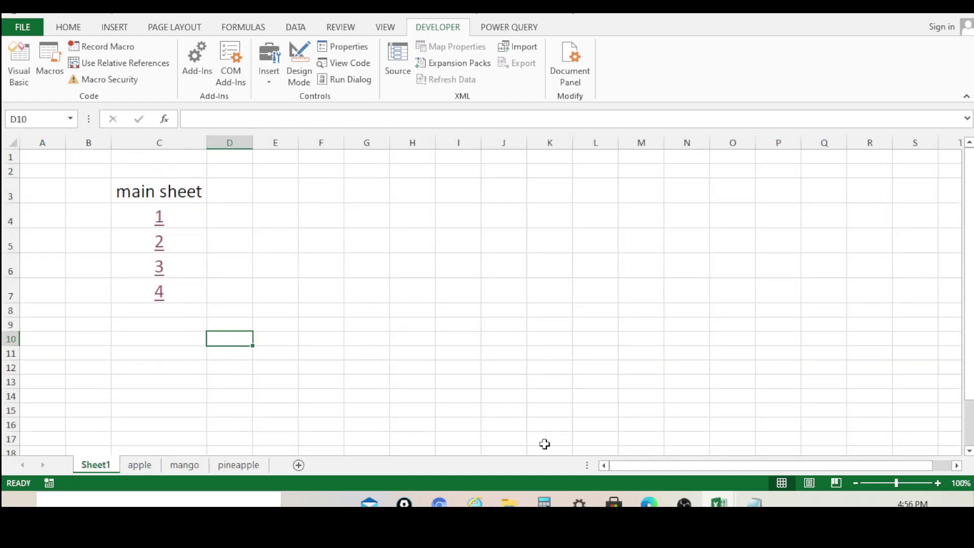
click(238, 467)
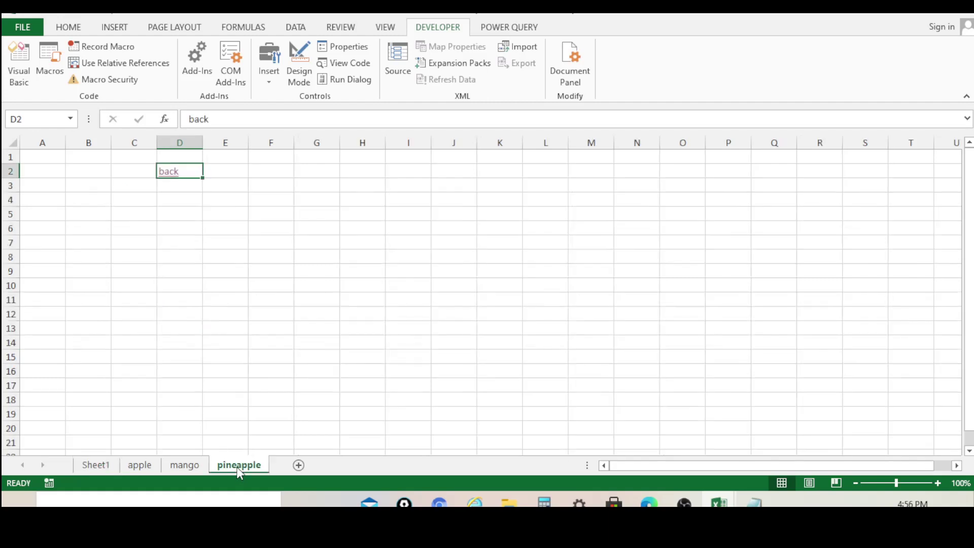
click(172, 174)
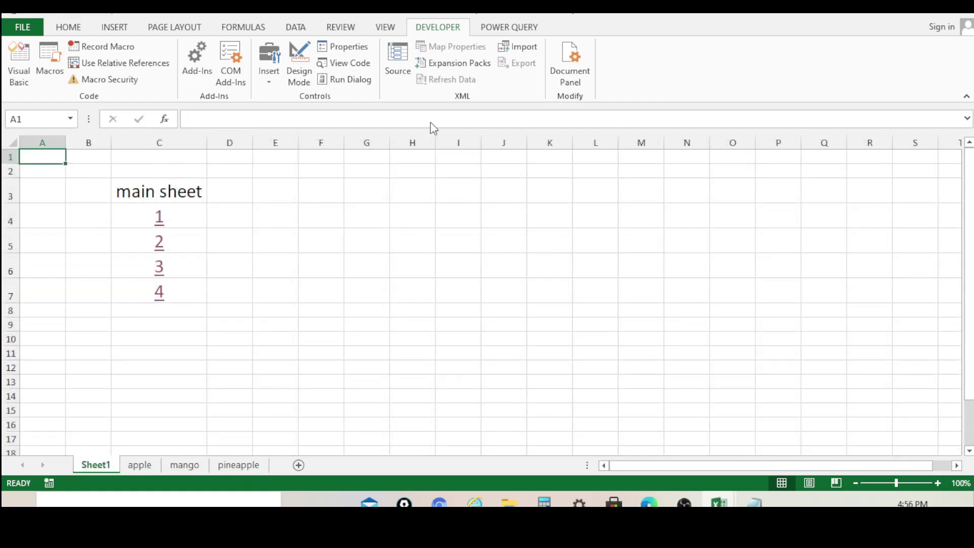
Step: Open the mobile sheet through link 4, reopen the Visual Basic editor and copy that sheet's entire FollowHyperlink procedure
click(158, 292)
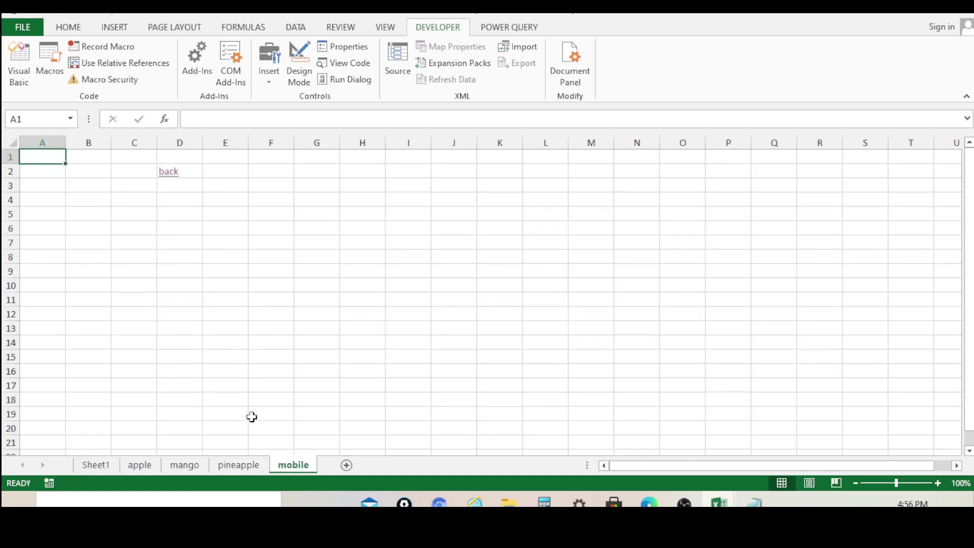
click(21, 55)
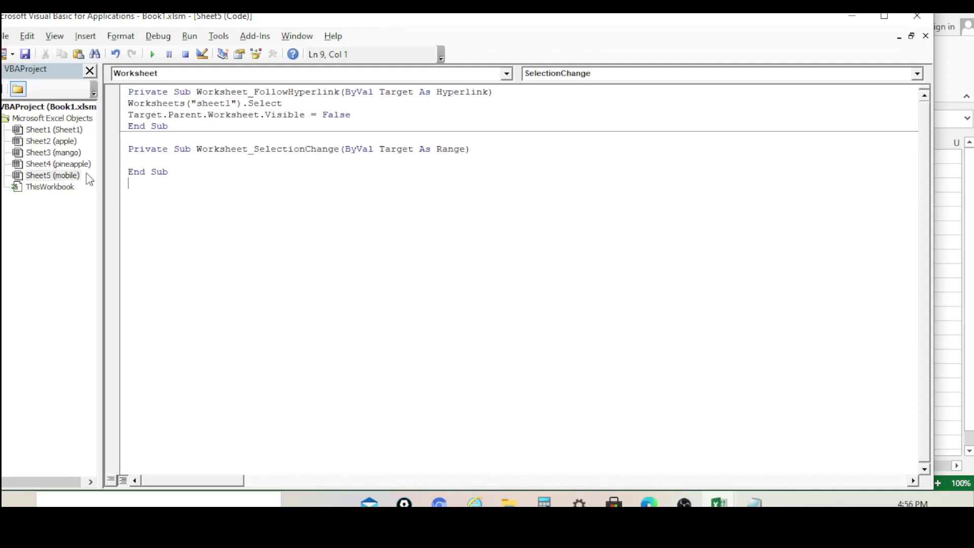
drag(167, 126, 122, 94)
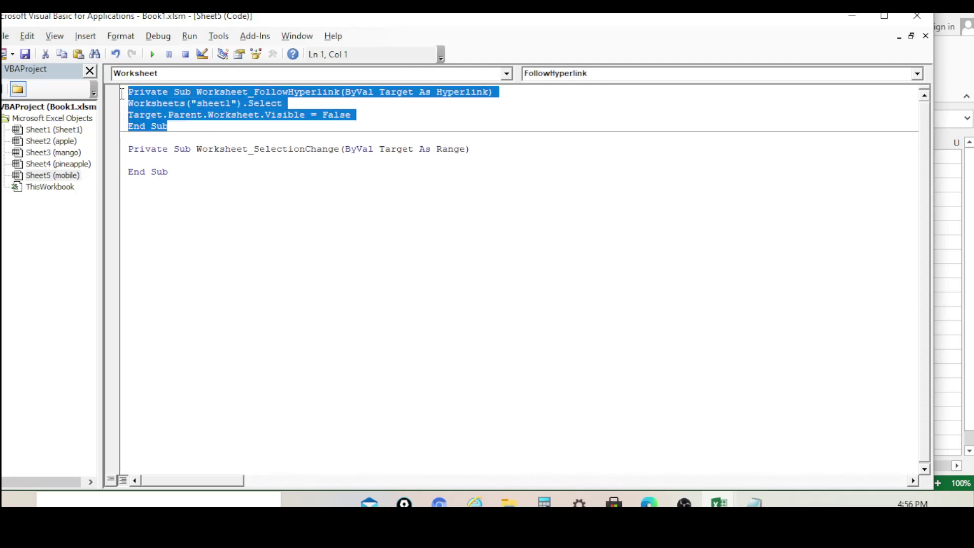
right_click(197, 105)
click(223, 125)
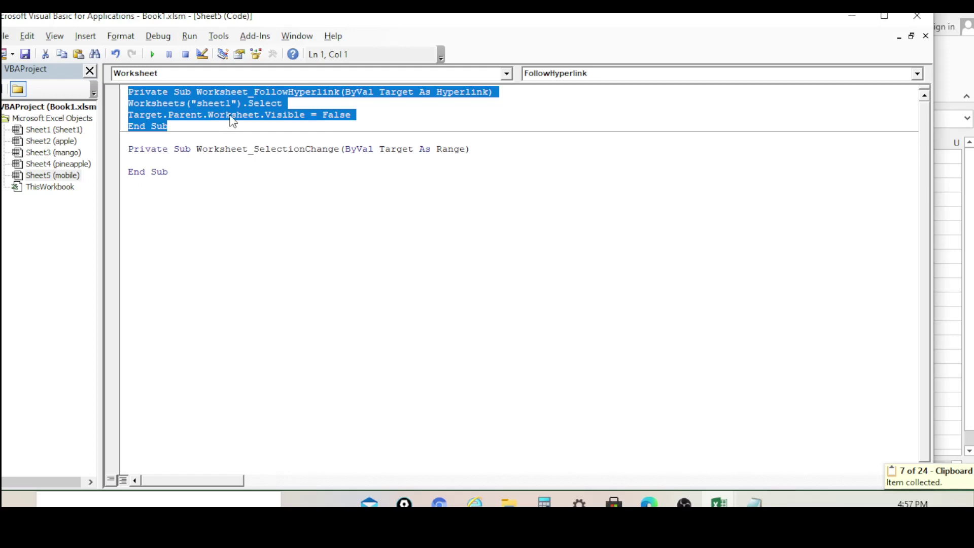
click(322, 295)
Step: Paste the copied FollowHyperlink procedure into the code window of Sheet4 (pineapple)
click(63, 166)
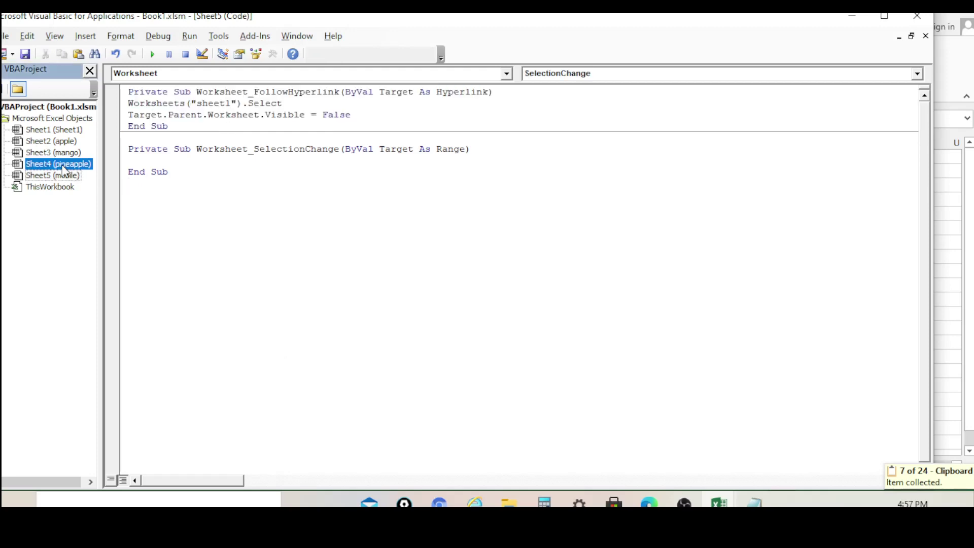
double_click(63, 168)
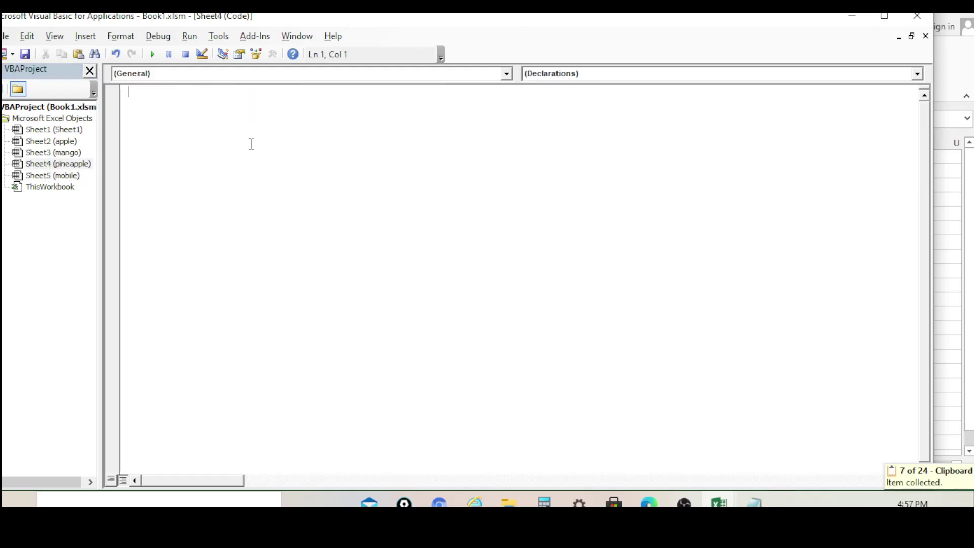
right_click(216, 129)
click(249, 170)
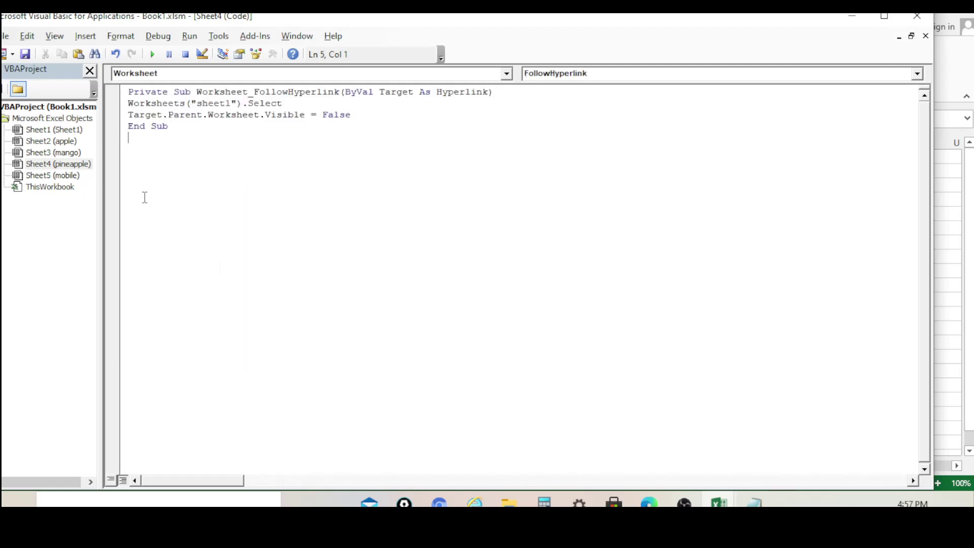
Step: Paste the same FollowHyperlink procedure into the code window of Sheet3 (mango)
click(48, 152)
double_click(48, 152)
right_click(174, 130)
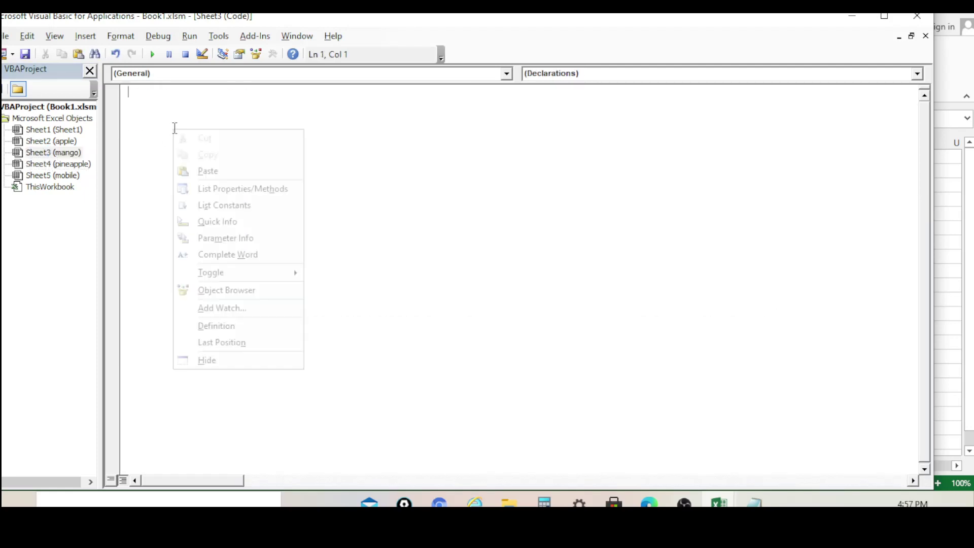
click(208, 168)
Step: Paste the FollowHyperlink procedure into the code window of Sheet2 (apple) and save the workbook
double_click(59, 142)
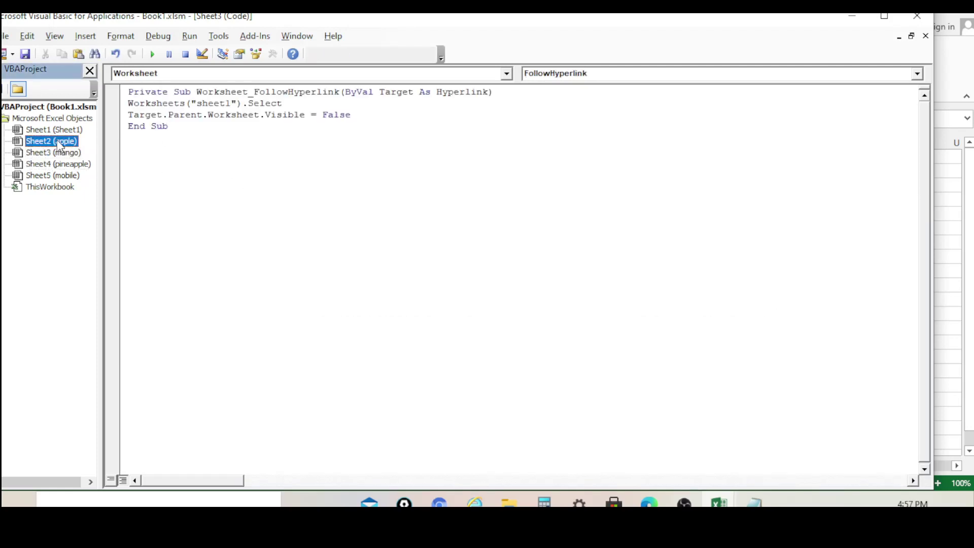
right_click(189, 131)
click(222, 170)
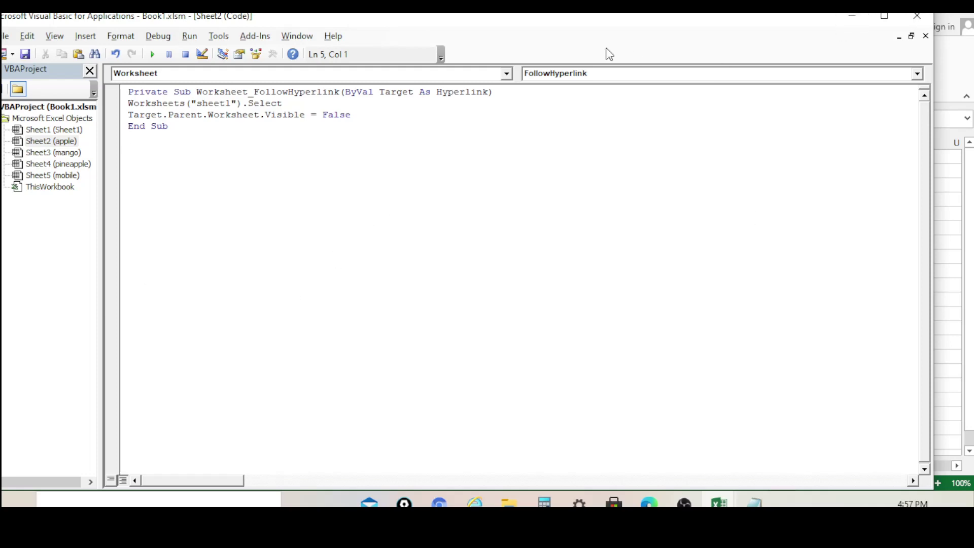
click(25, 55)
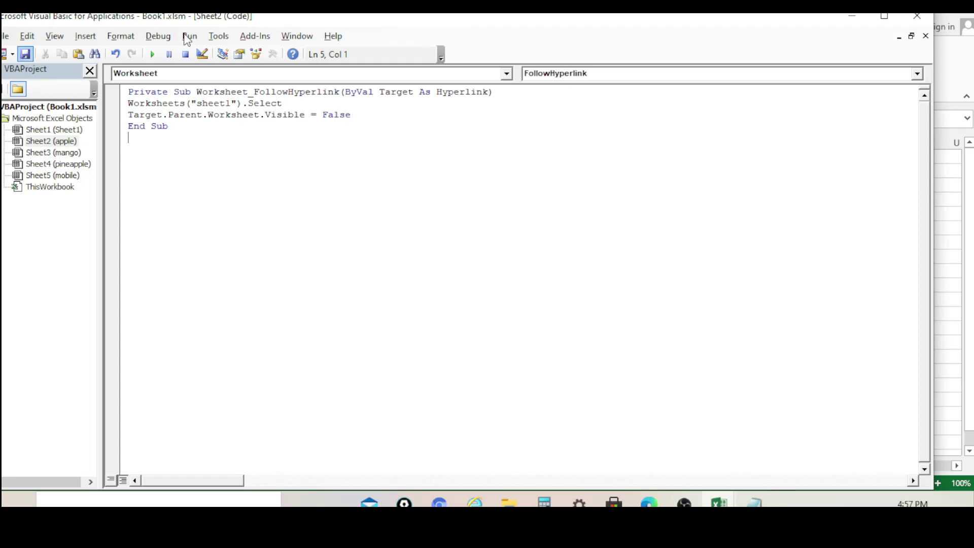
Step: Return to the workbook and test the back links on the mobile sheet and on the apple sheet opened through link 1
click(852, 16)
click(500, 242)
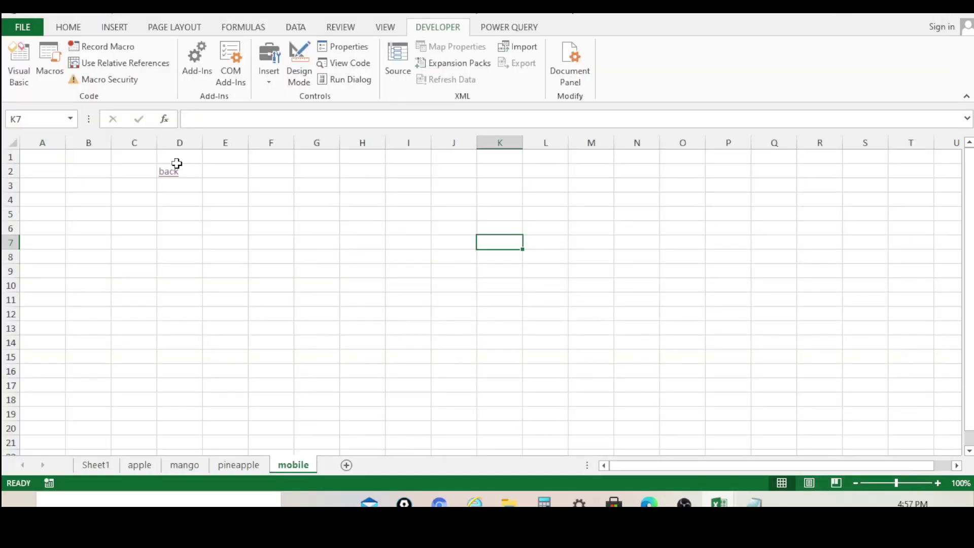
click(171, 179)
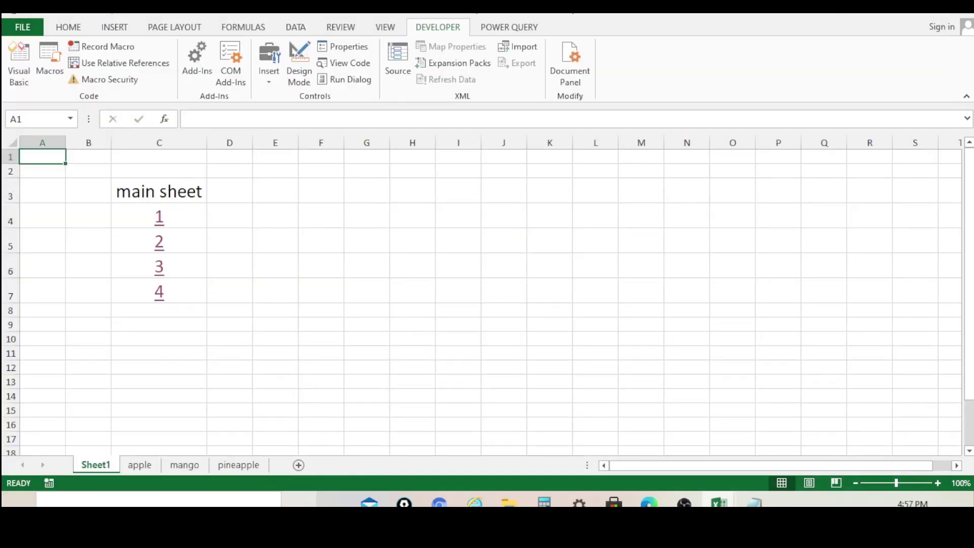
click(158, 218)
click(214, 186)
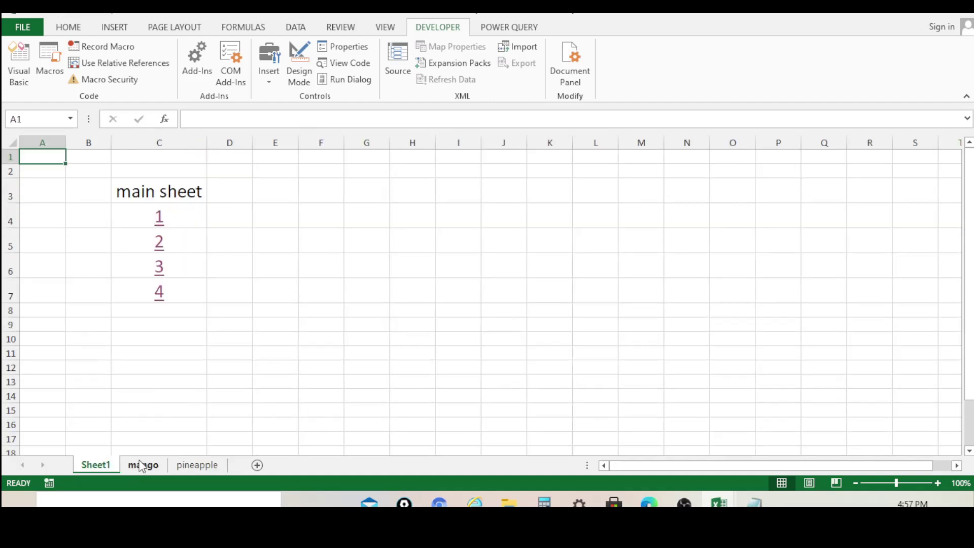
Step: Test the back links on the mango and pineapple sheets, and reopen the pineapple sheet through link 3
click(164, 260)
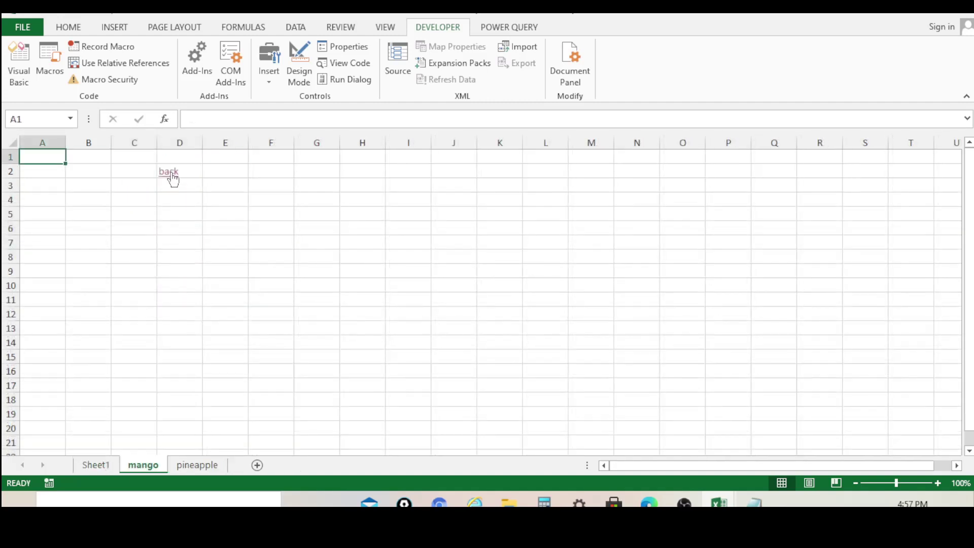
click(169, 178)
click(159, 290)
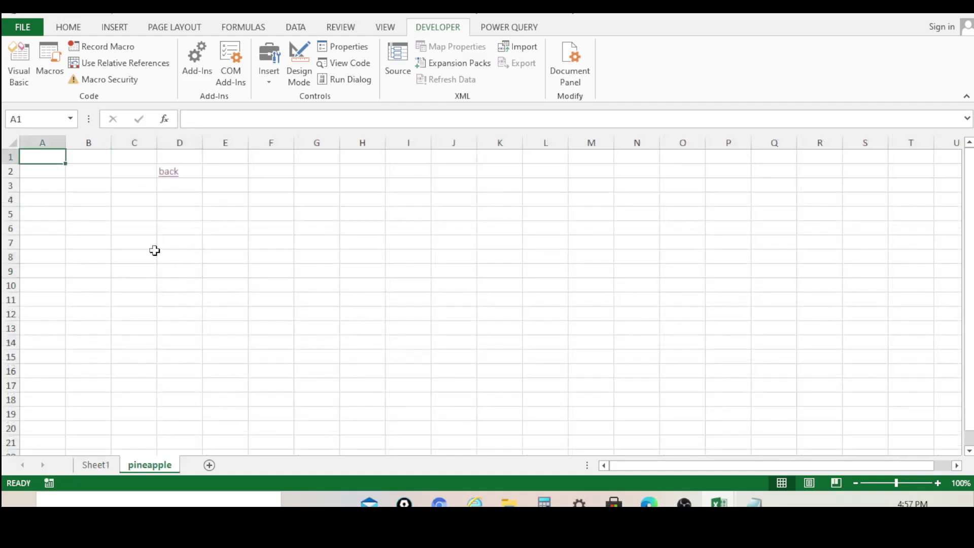
click(171, 173)
click(262, 367)
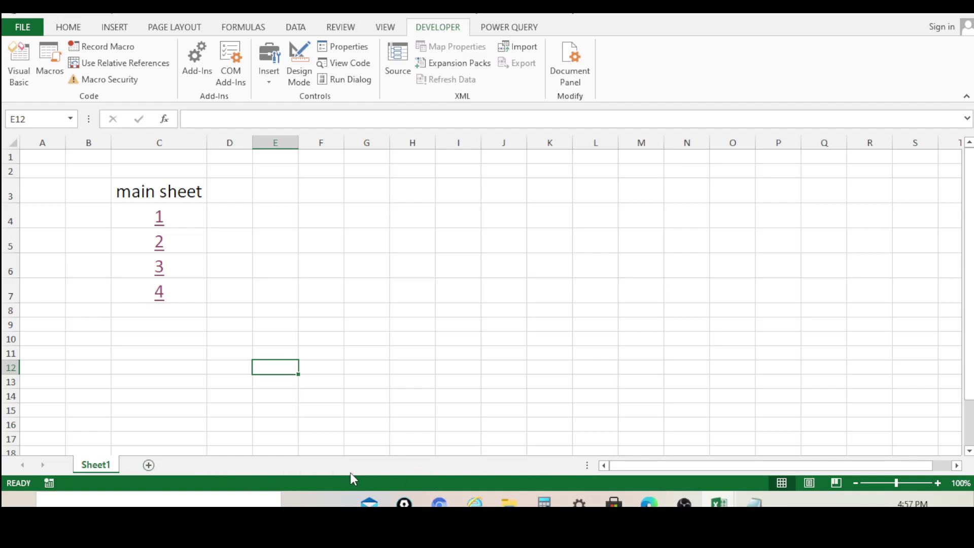
click(161, 267)
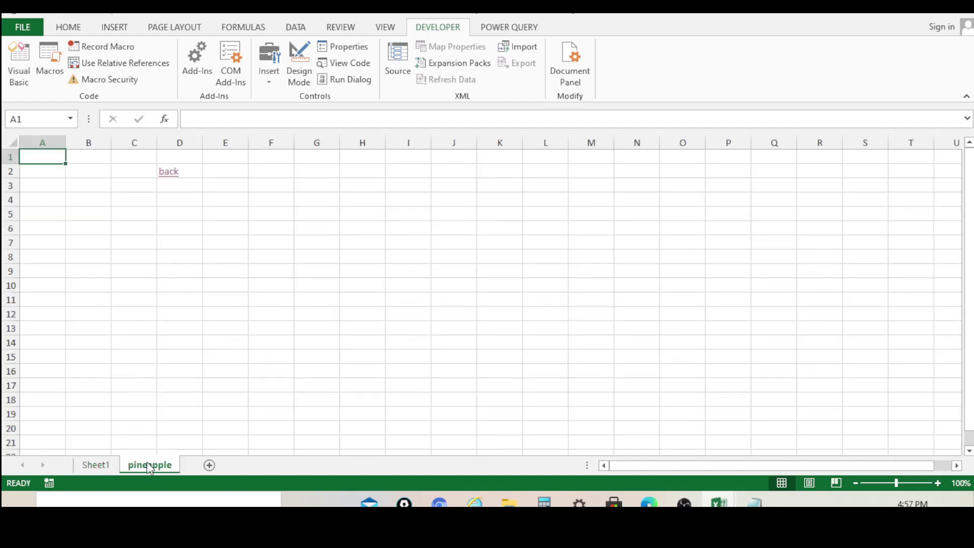
click(317, 269)
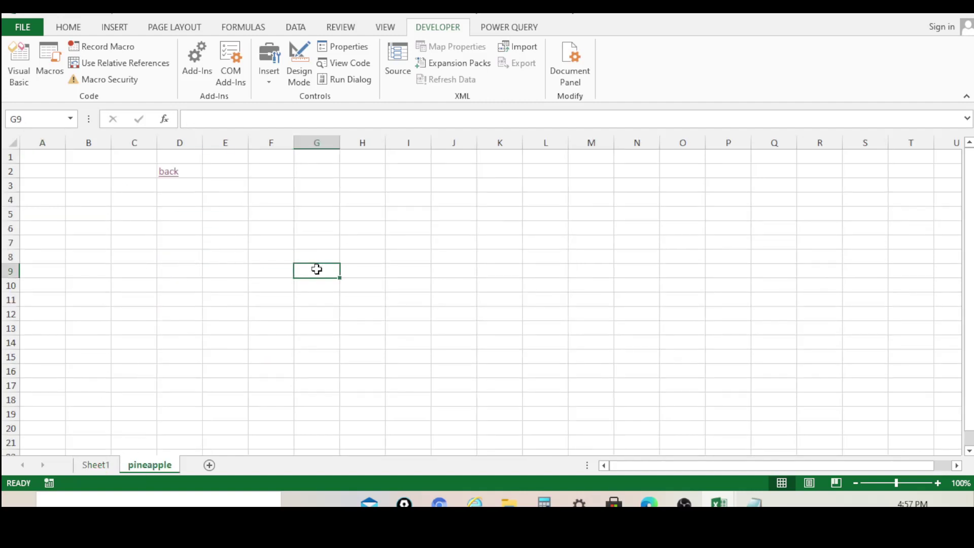
text(jdbofend)
key(BackSpace)
key(BackSpace)
key(BackSpace)
key(BackSpace)
key(BackSpace)
key(BackSpace)
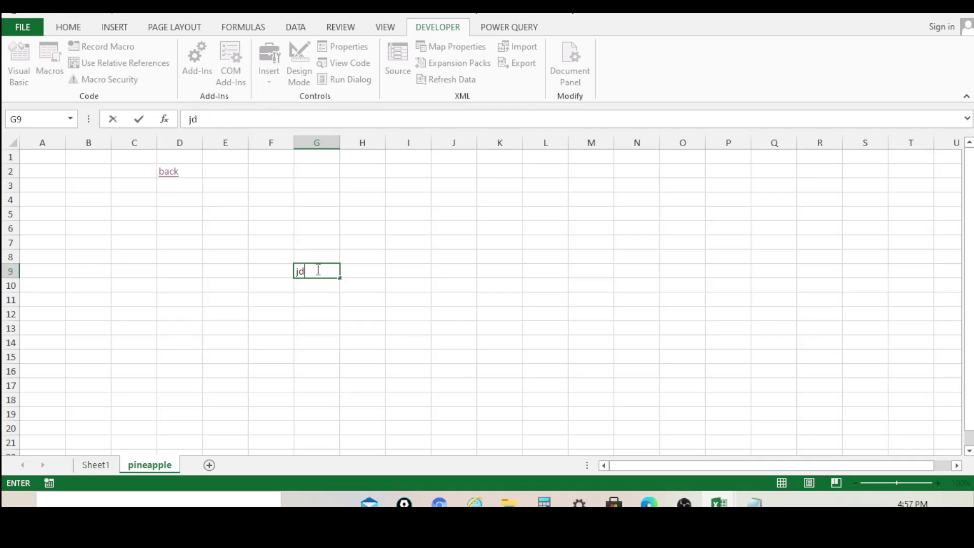
click(343, 239)
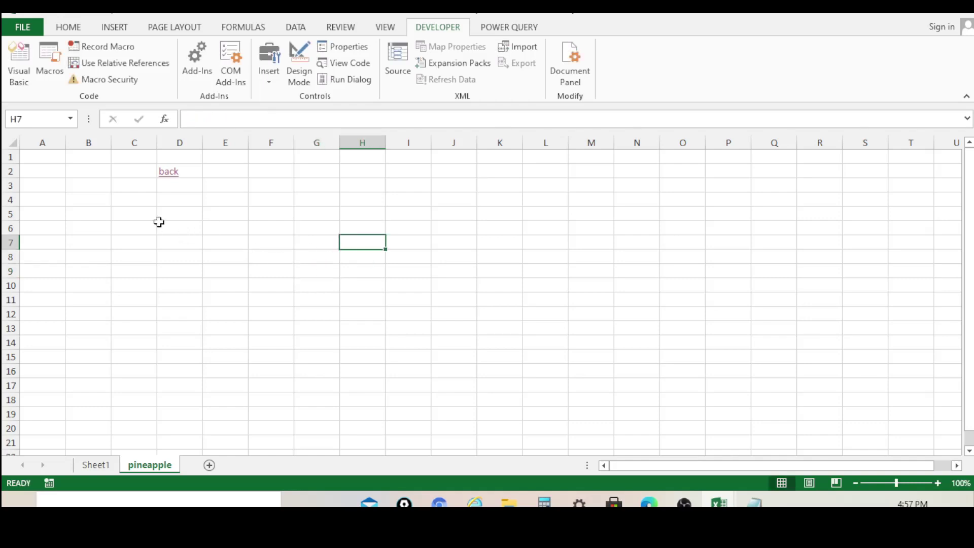
Step: Follow the back link on pineapple, and test main sheet links 4 and 3 together with their sheets' back links
click(170, 173)
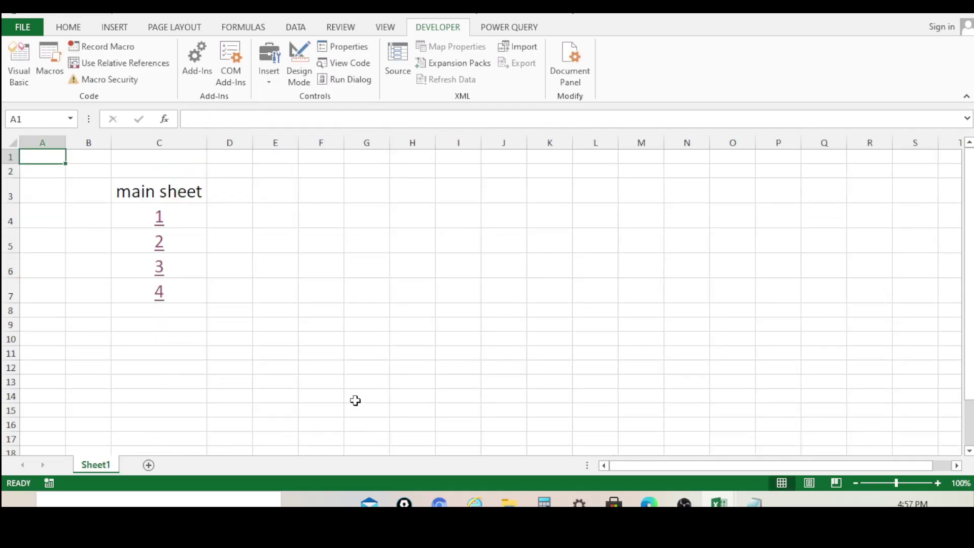
click(158, 293)
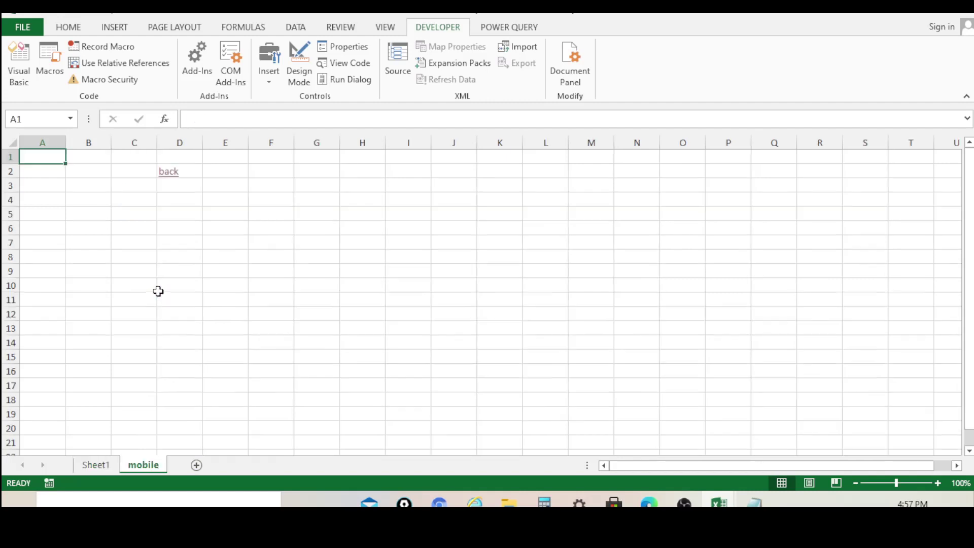
click(169, 172)
click(157, 267)
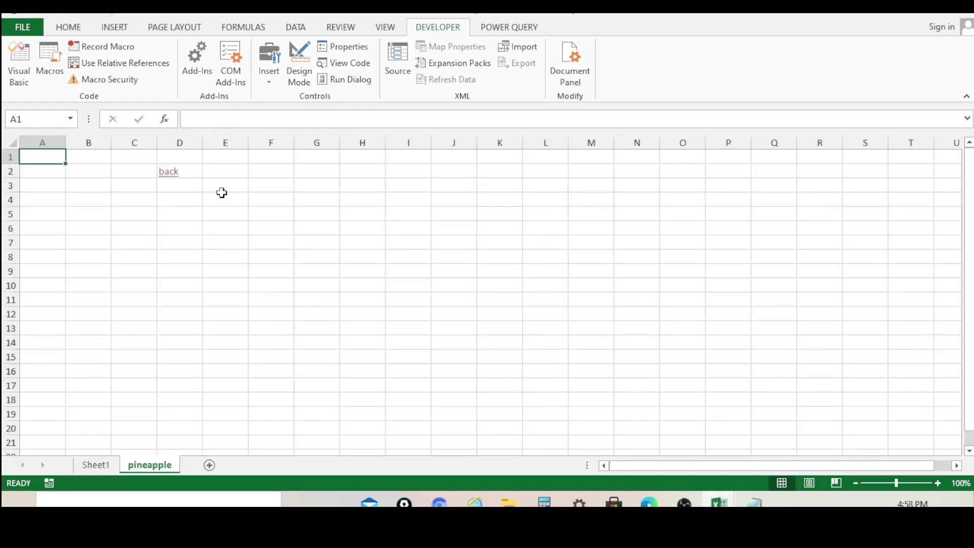
click(172, 173)
click(335, 291)
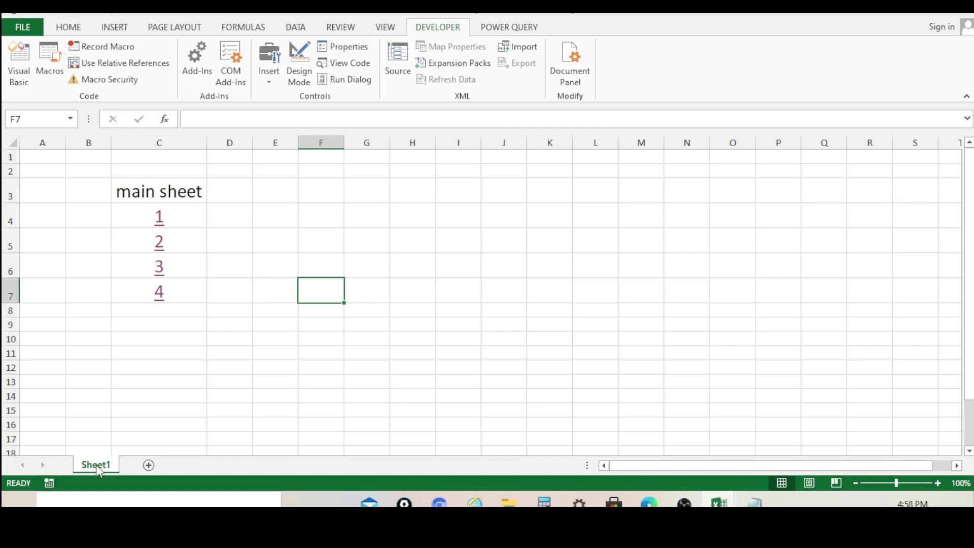
Step: Open the mango sheet through link 2 and examine the "sheet1" reference in the FollowHyperlink code of Sheet2 (apple)
click(159, 242)
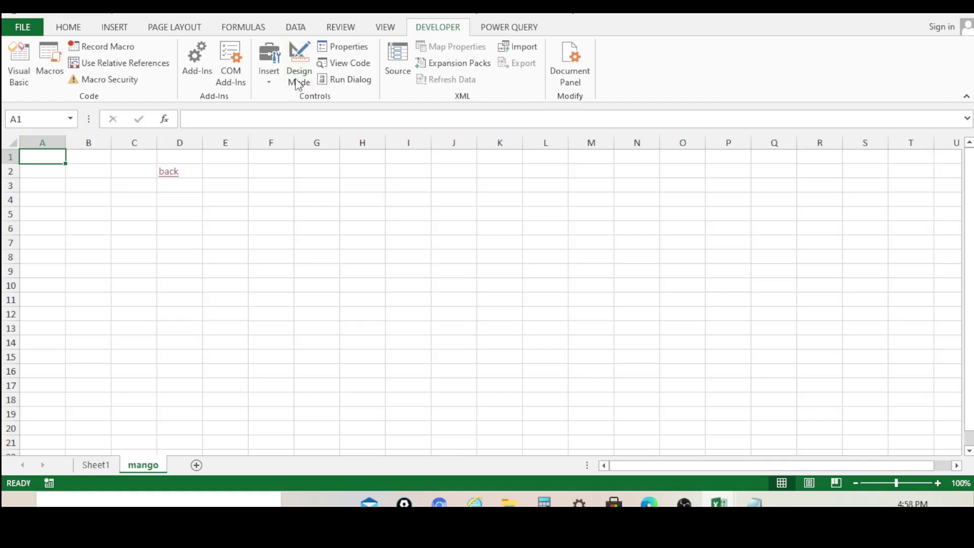
click(17, 66)
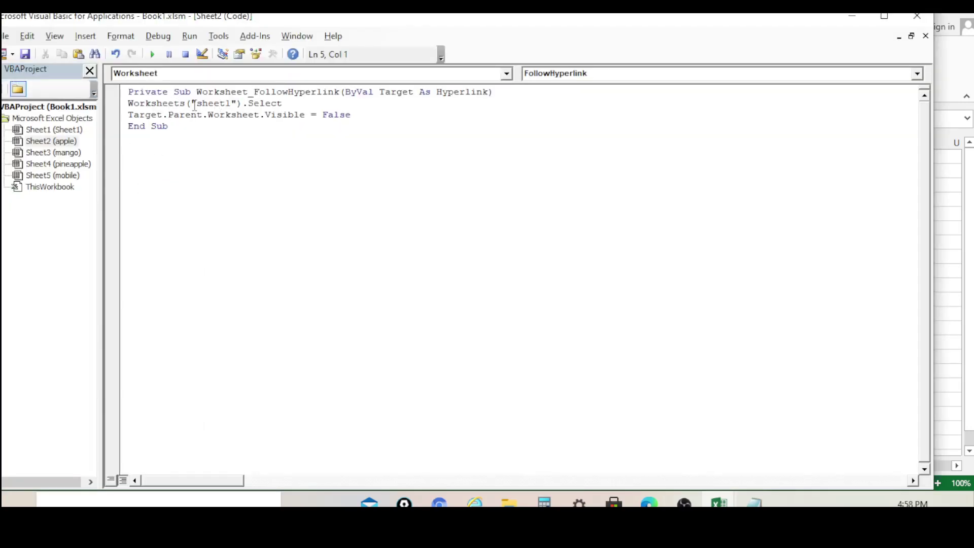
drag(197, 104, 228, 105)
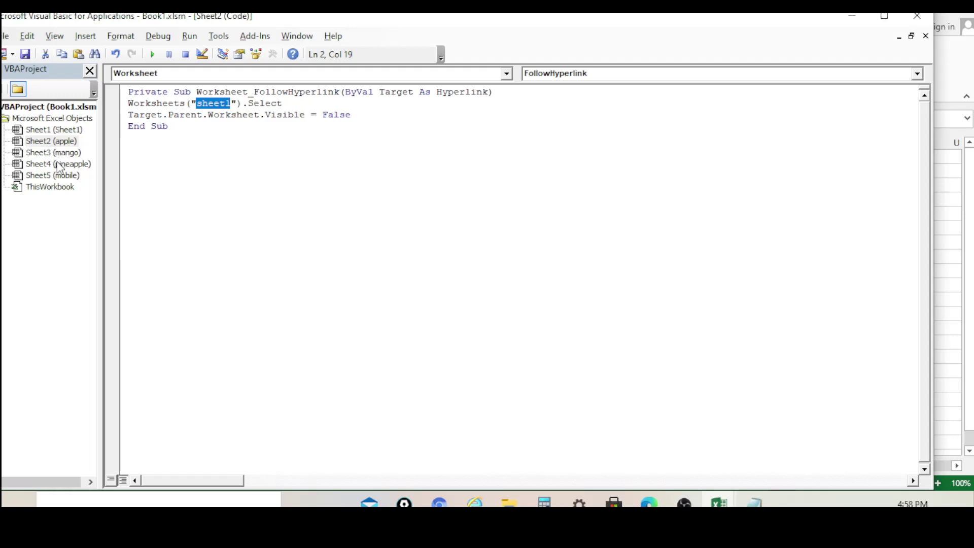
click(226, 169)
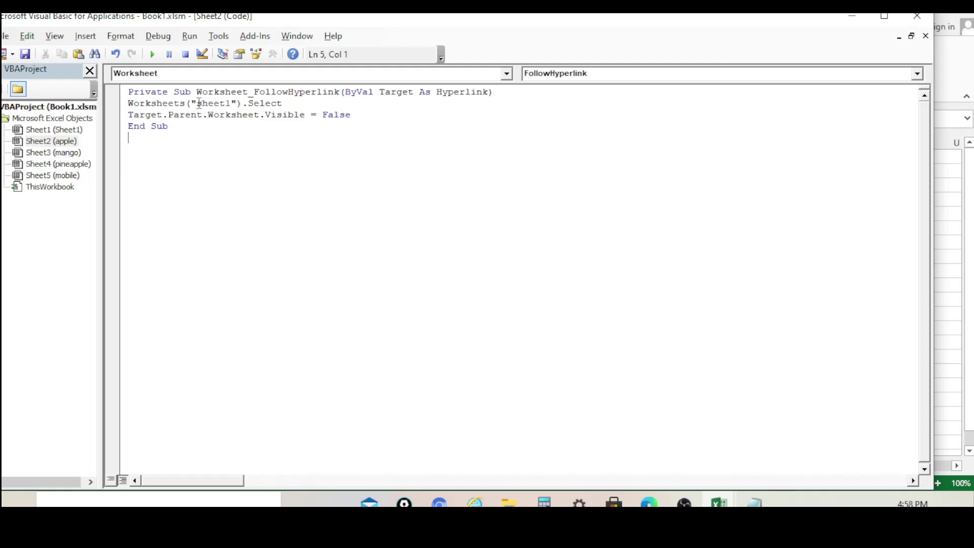
drag(197, 104, 233, 103)
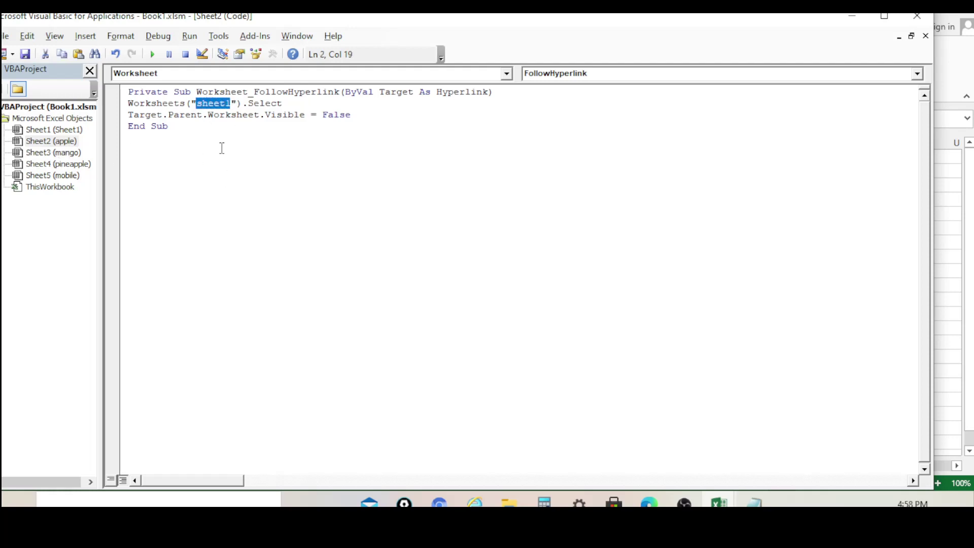
click(242, 217)
click(884, 17)
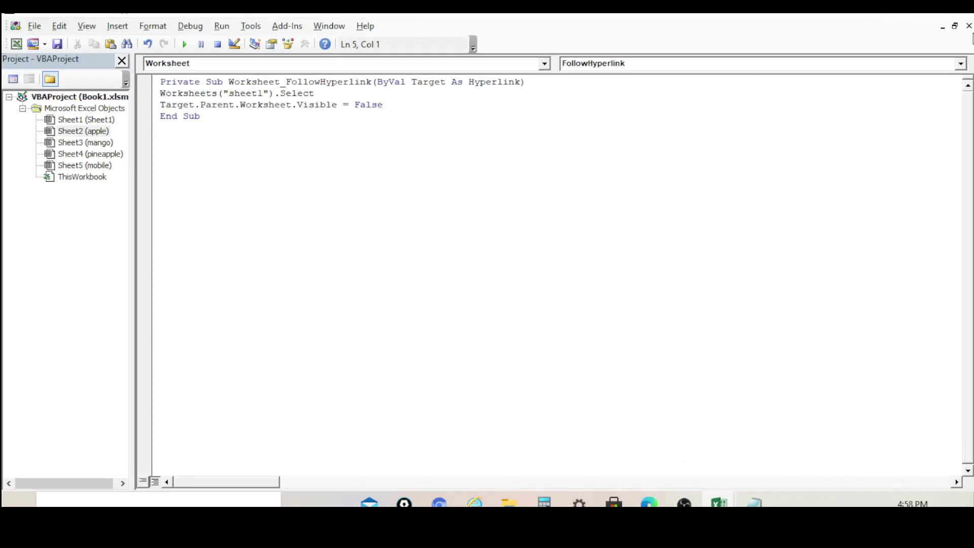
click(892, 15)
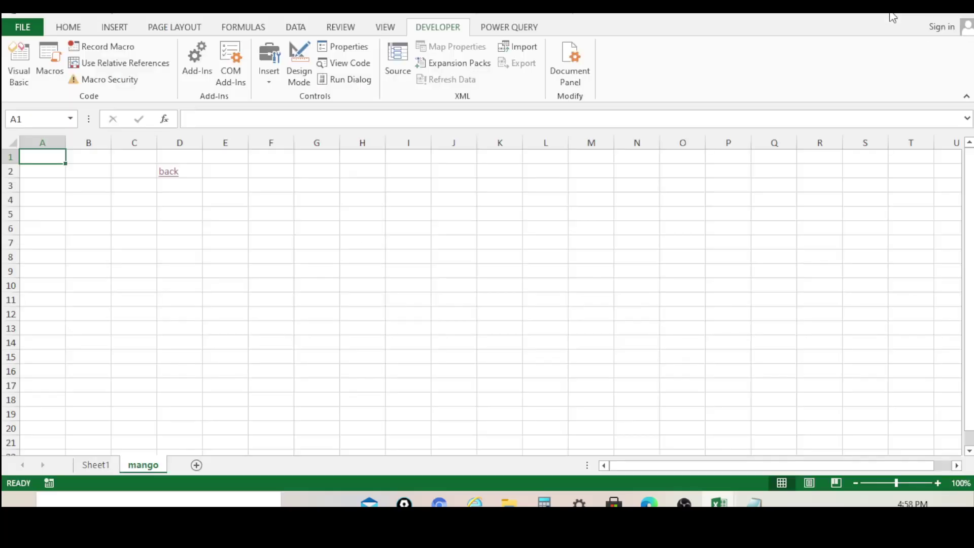
Step: Compare the main sheet's tab name in the workbook with the name in the Worksheets("sheet1").Select line of the code
click(96, 465)
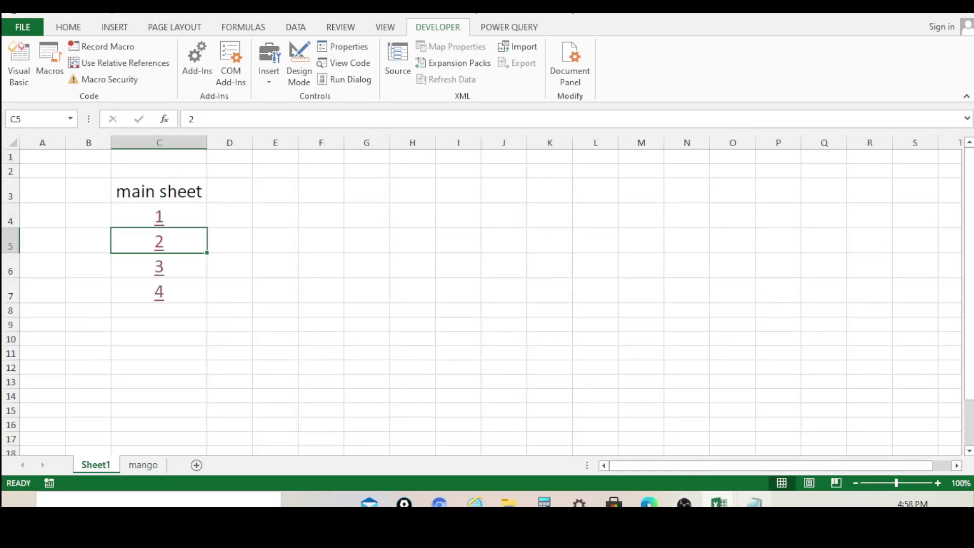
mouse_move(716, 503)
click(781, 437)
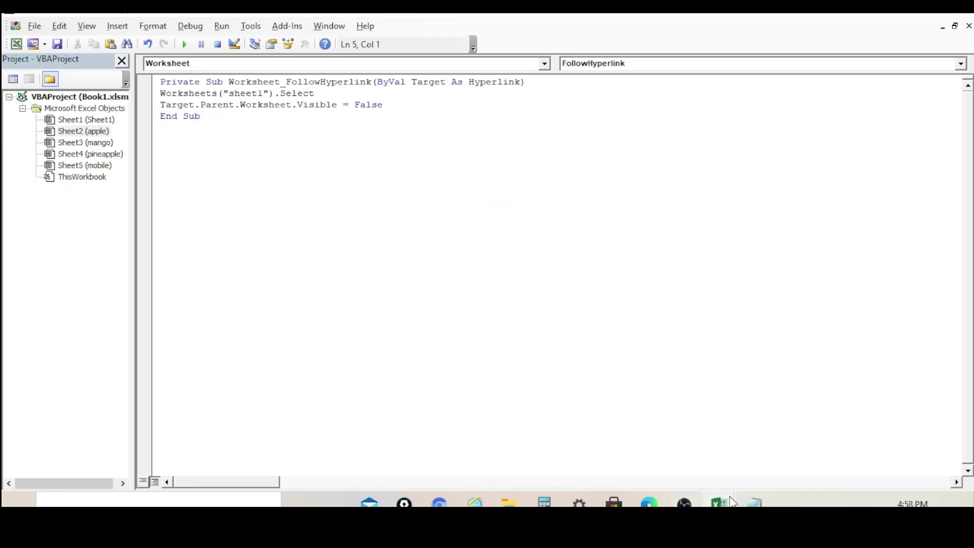
mouse_move(719, 502)
click(685, 466)
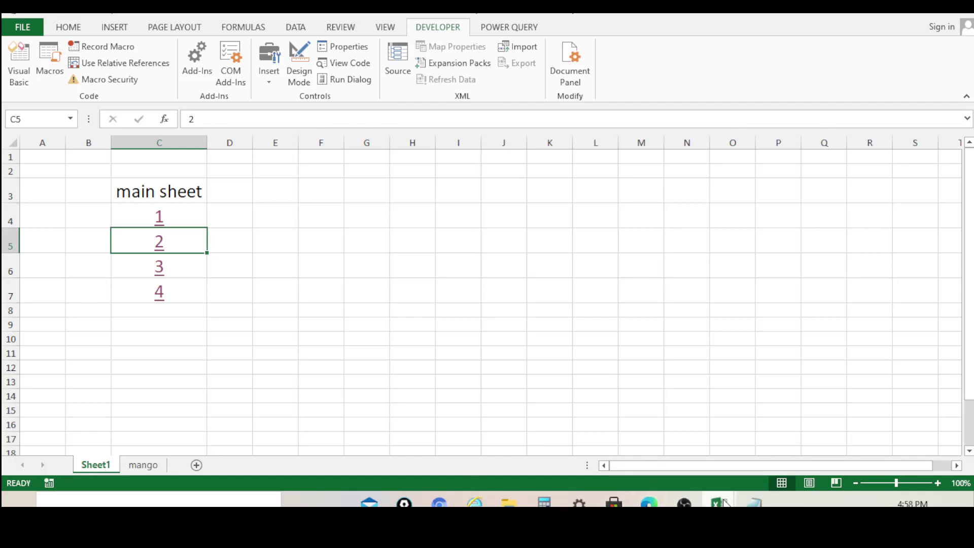
mouse_move(719, 502)
click(761, 458)
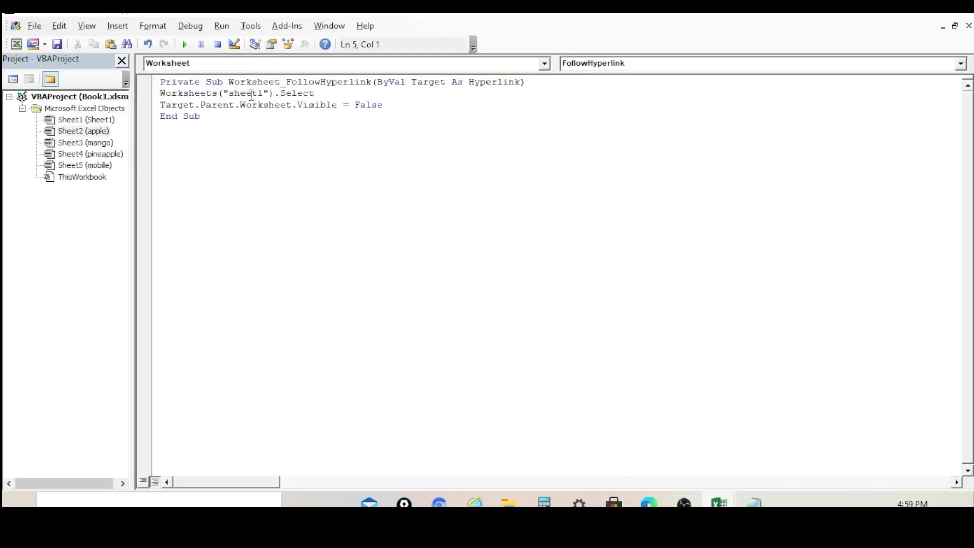
drag(264, 94, 227, 99)
click(281, 194)
click(894, 16)
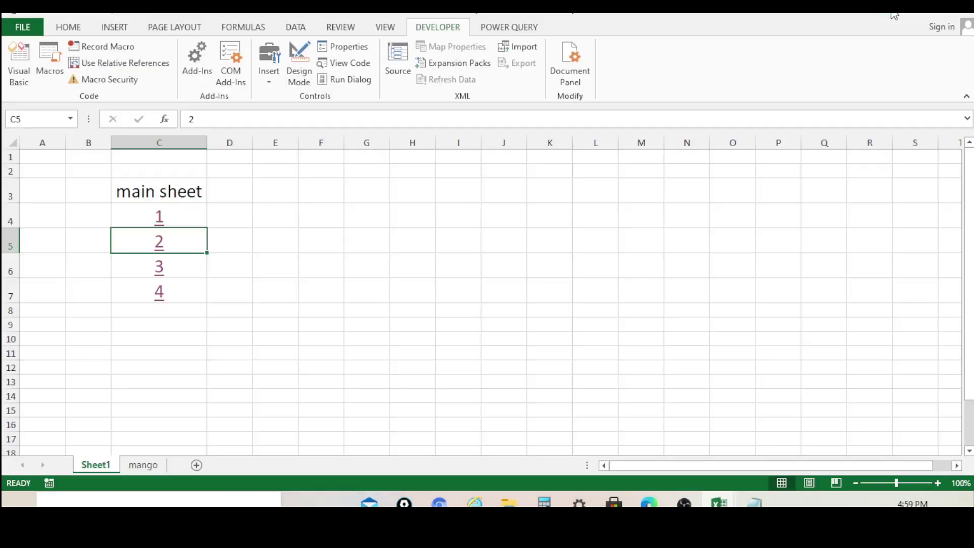
Step: Test main sheet links 1, 2 and 3, following the back link on each opened sheet
click(275, 292)
click(461, 350)
click(158, 220)
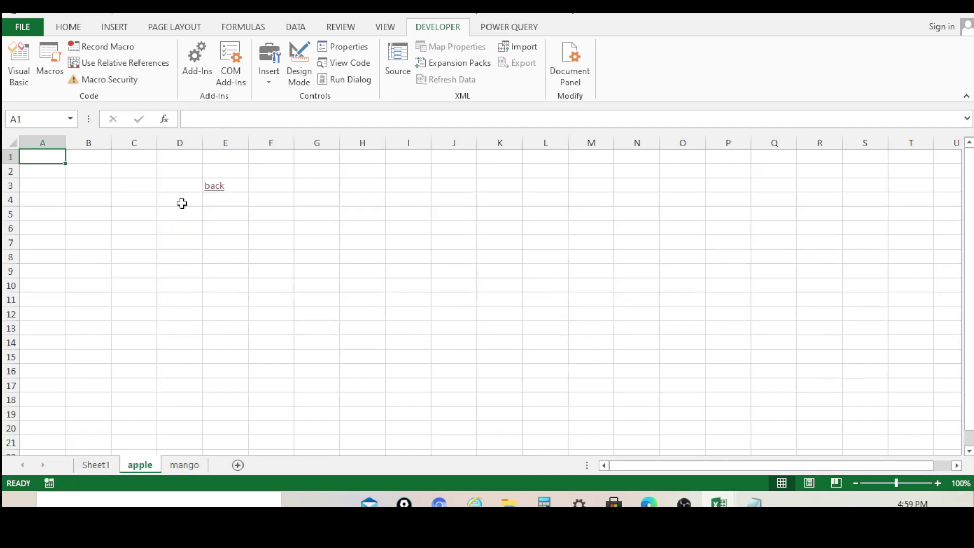
click(219, 188)
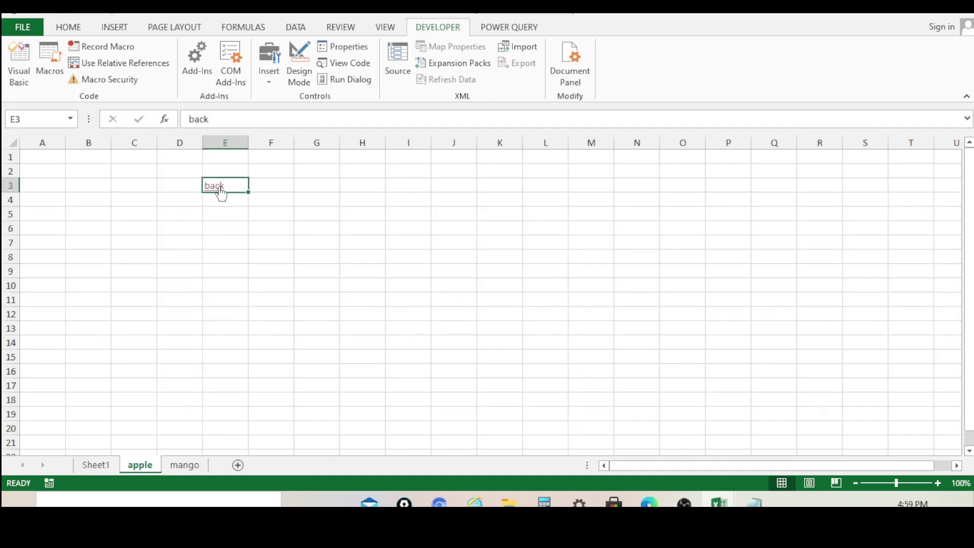
click(220, 188)
click(158, 243)
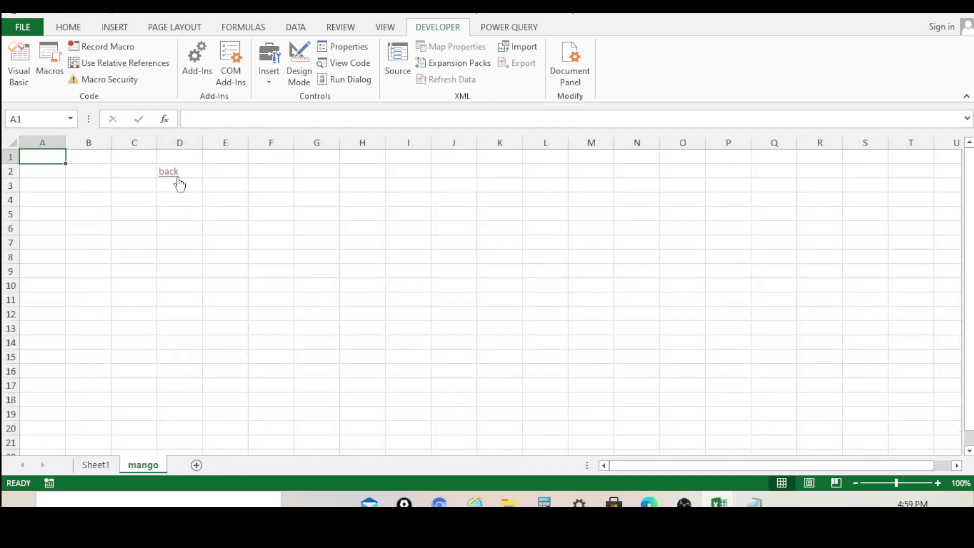
click(169, 172)
click(157, 267)
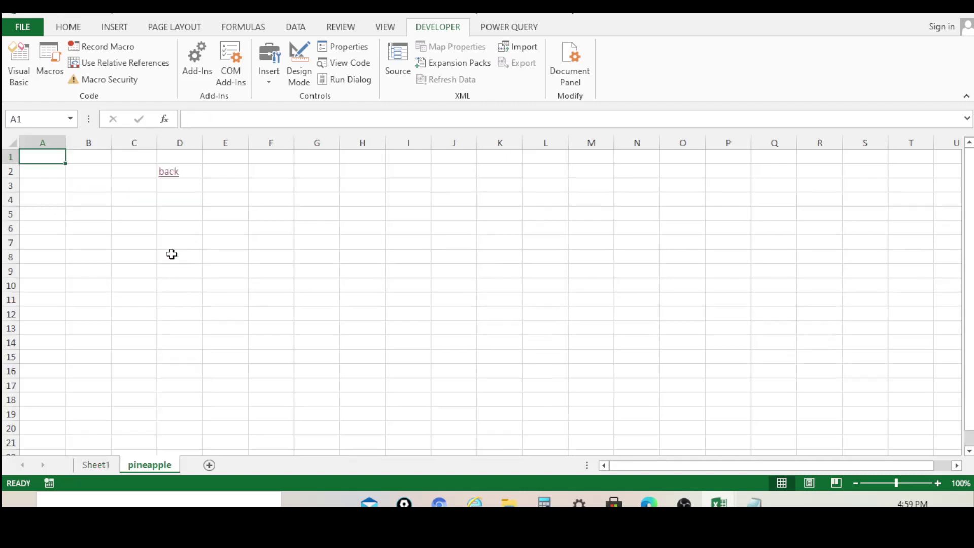
click(170, 173)
click(318, 292)
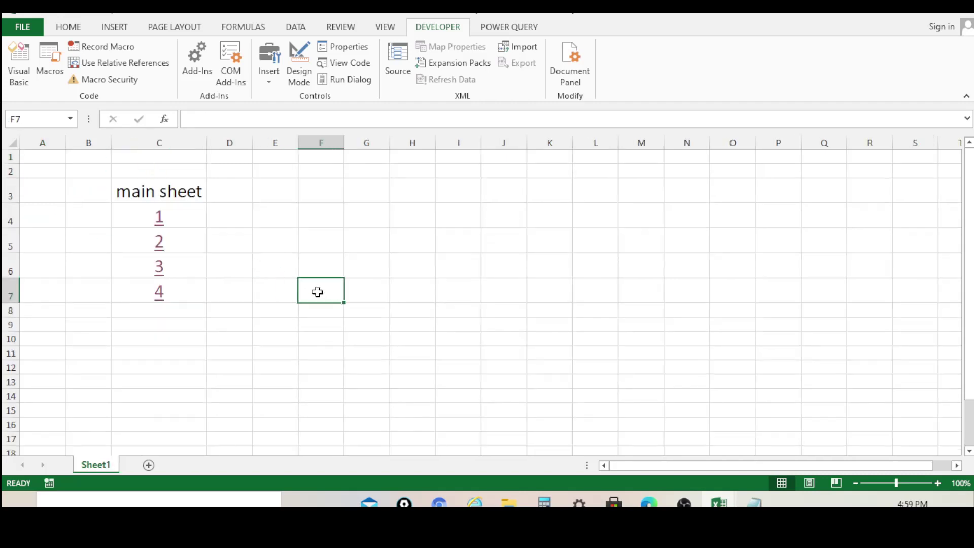